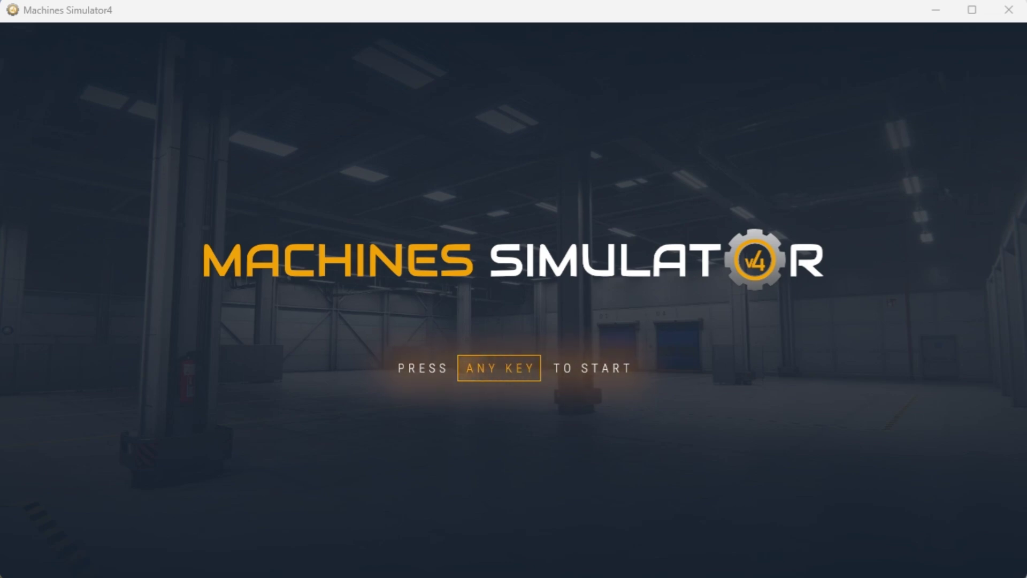
# Enter the simulator and open the library of machines available for simulation
pyautogui.click(475, 376)
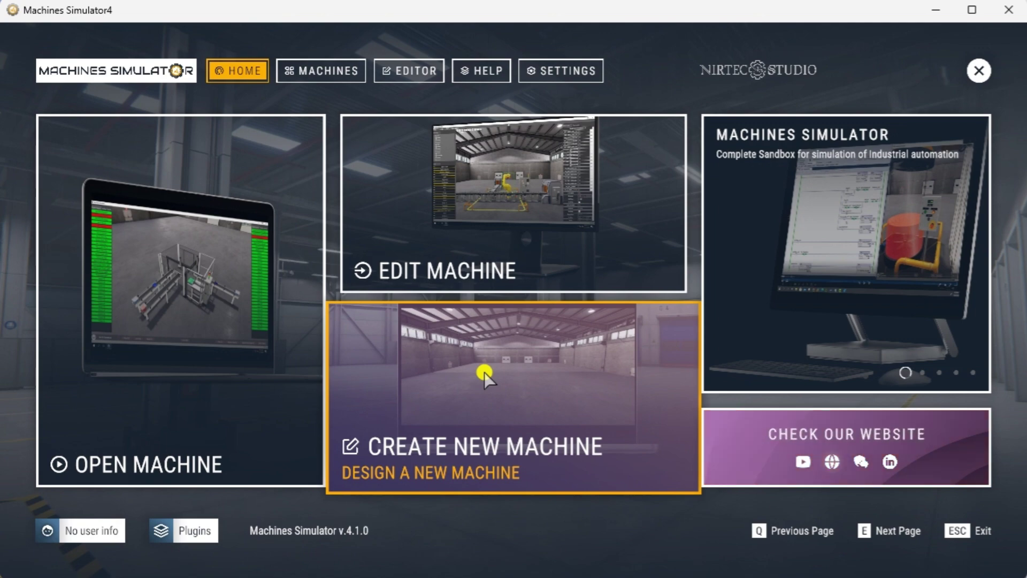
pyautogui.click(316, 80)
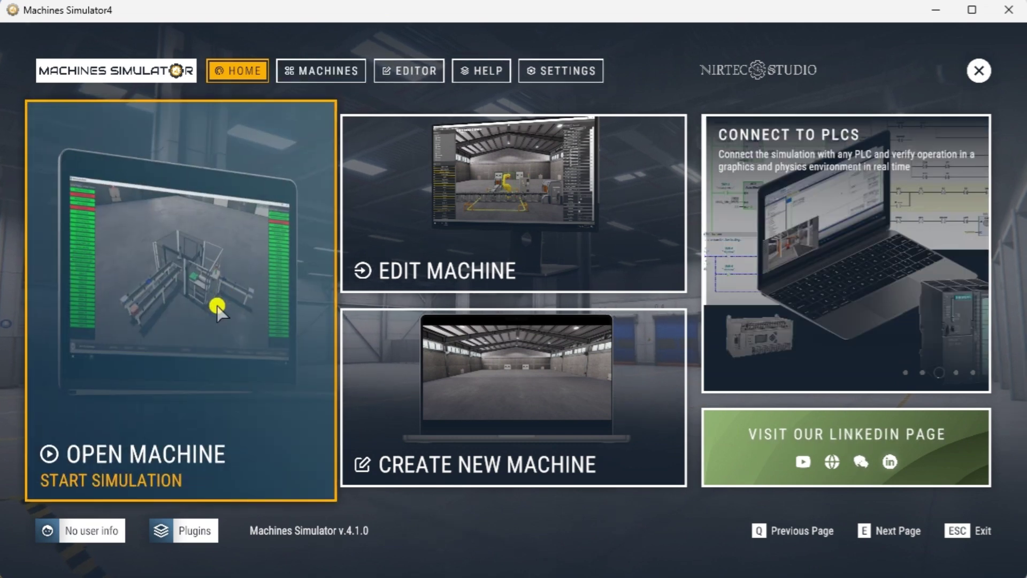
pyautogui.click(220, 311)
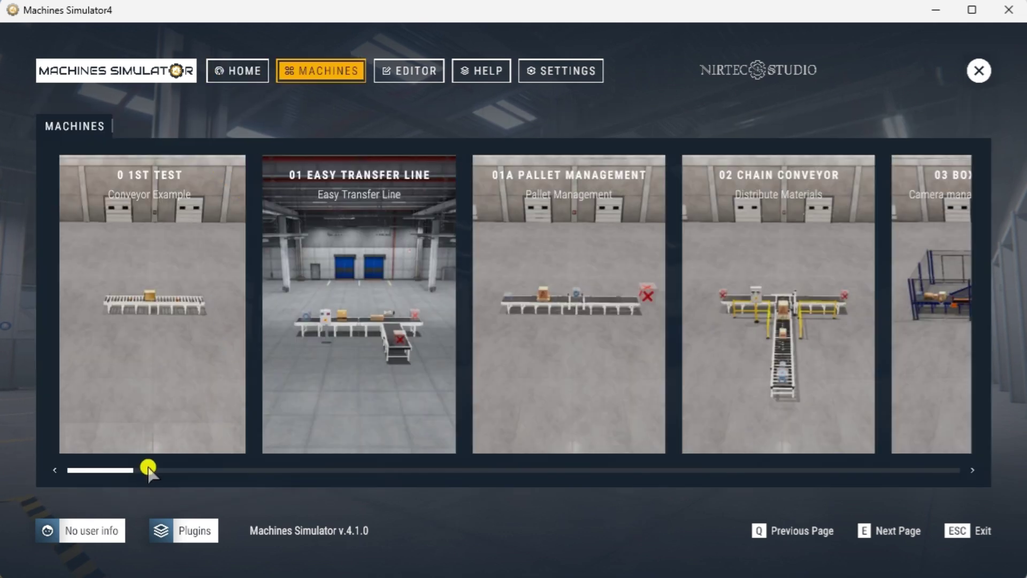
pyautogui.moveTo(128, 470); pyautogui.dragTo(130, 522)
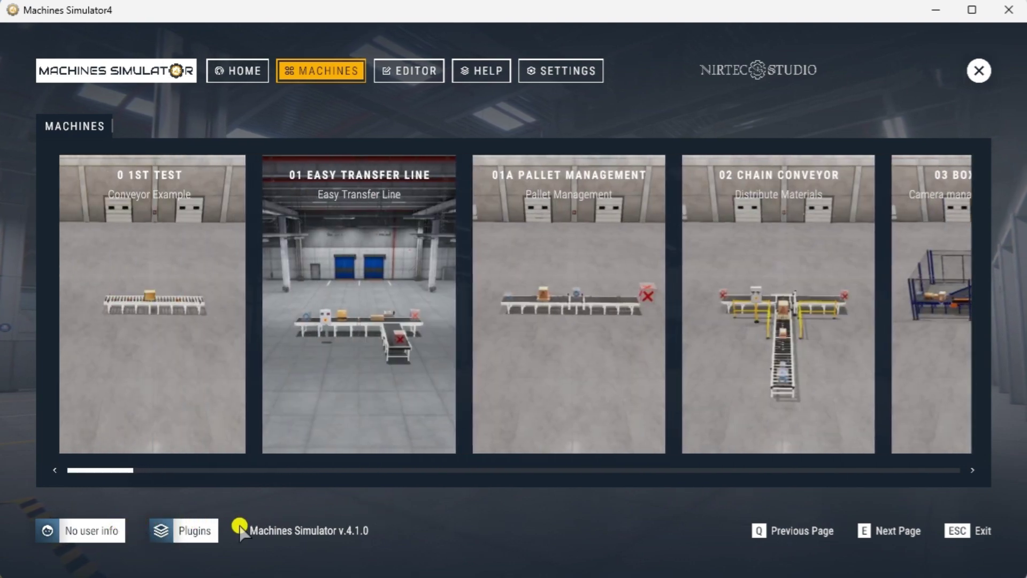
# Read the description of the 01 Easy Transfer Line machine, close it and start that machine
pyautogui.moveTo(419, 415)
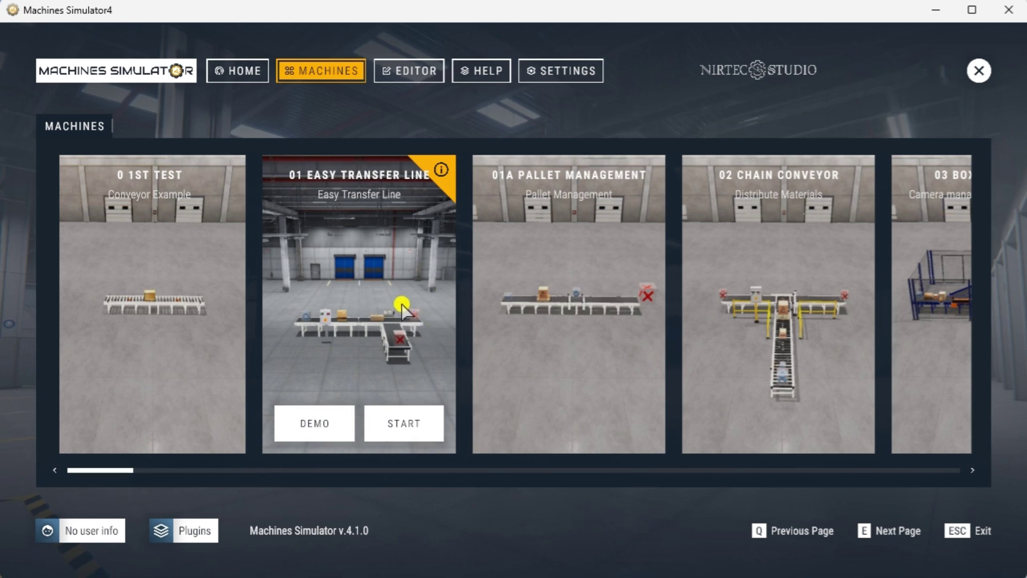
pyautogui.click(442, 172)
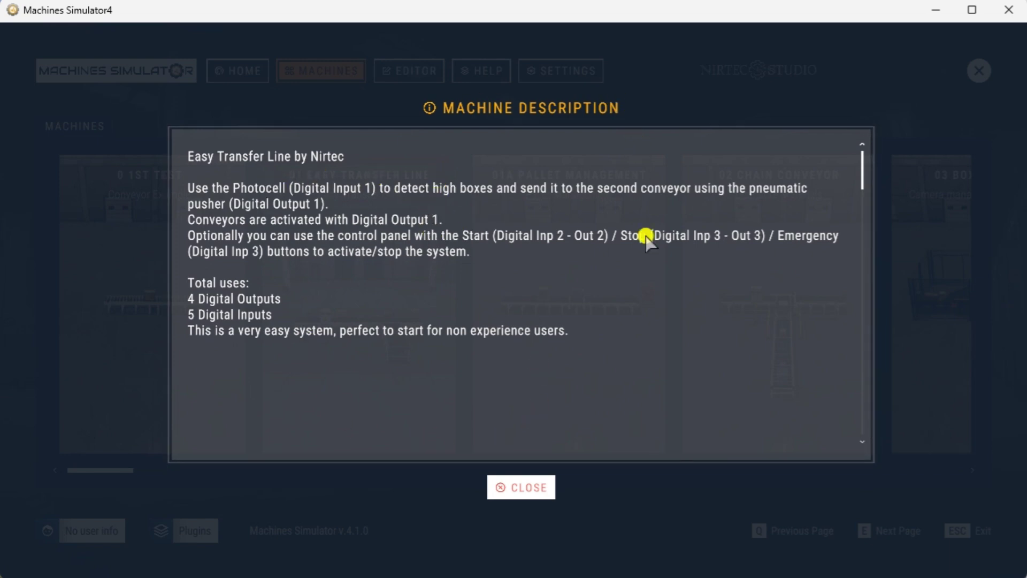
pyautogui.click(527, 485)
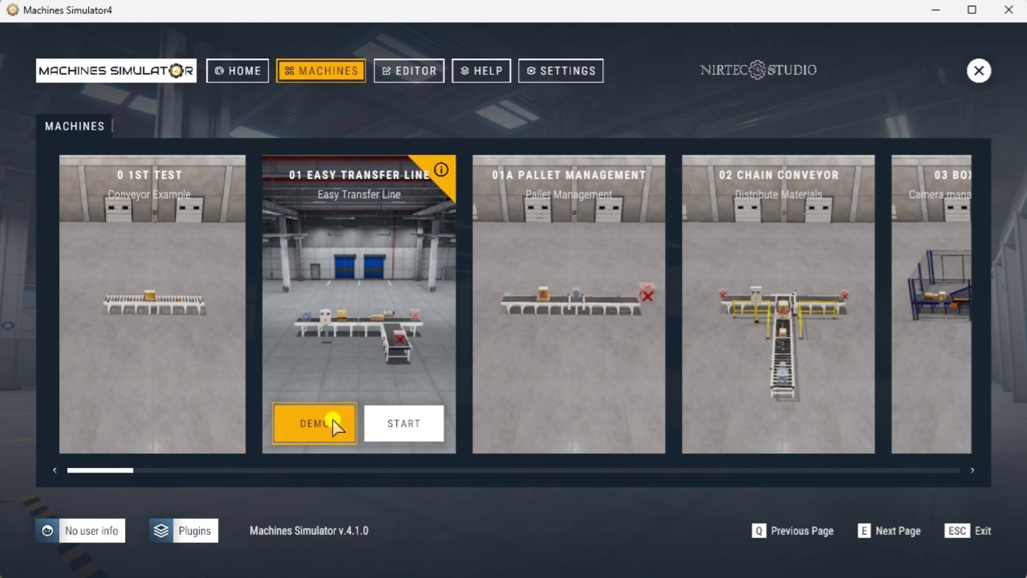
pyautogui.click(408, 419)
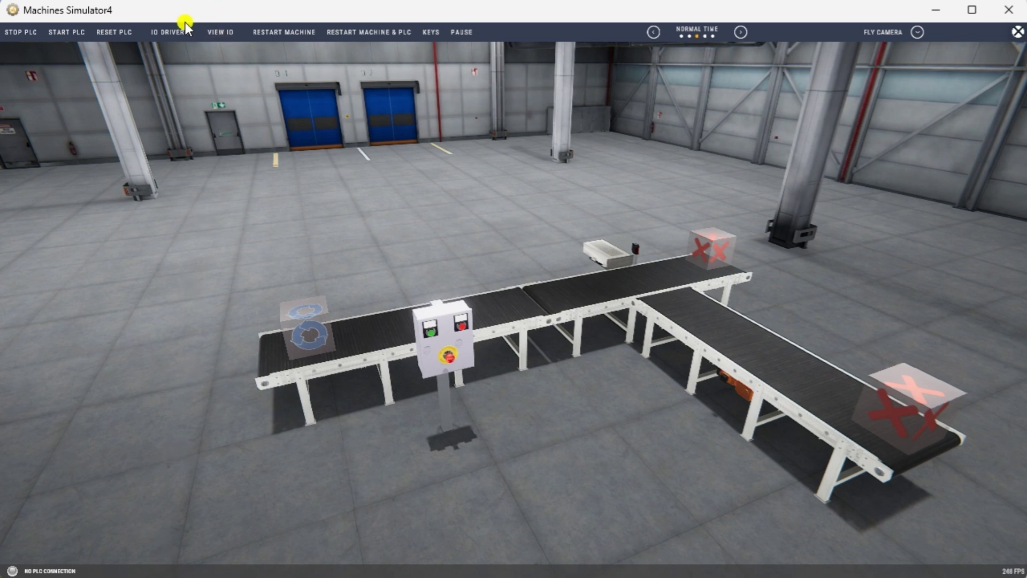
# Open the I/O driver setup and choose ModBusServerDriver as the driver
pyautogui.click(171, 34)
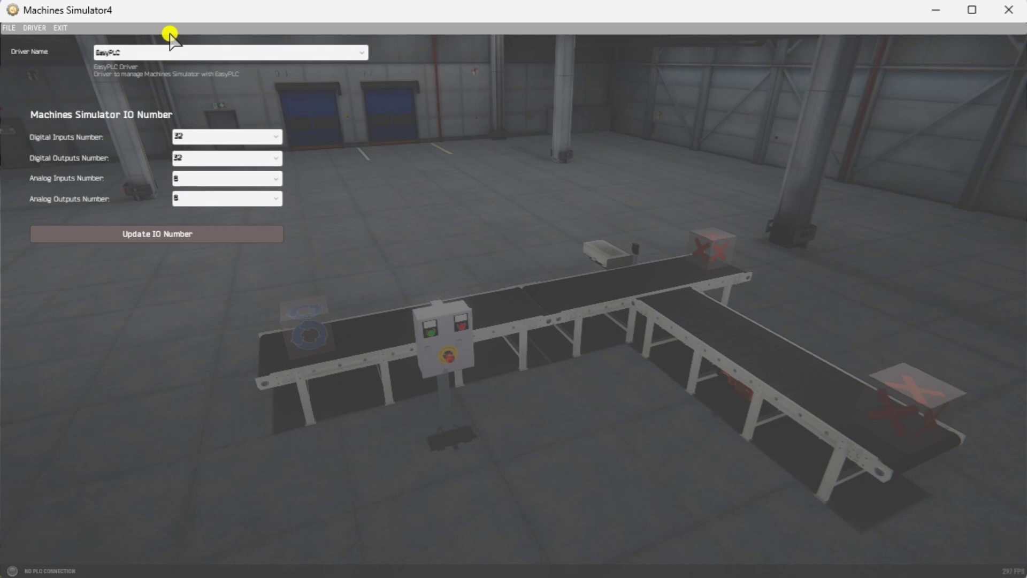
pyautogui.click(173, 54)
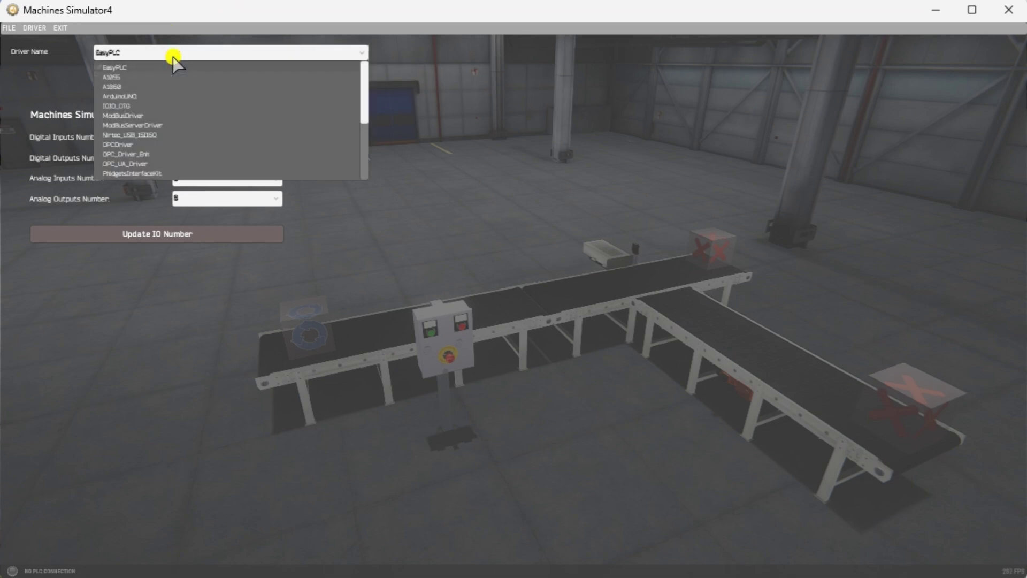
pyautogui.click(170, 126)
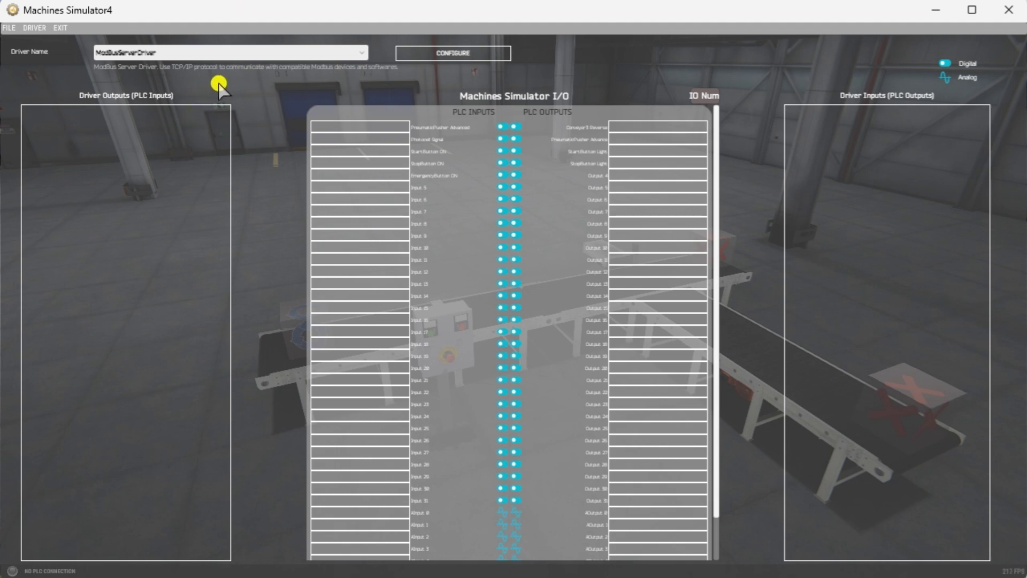
# In the Modbus server driver configuration, map Digital Inputs to Coil Outputs and Digital Outputs to Digital Inputs
pyautogui.click(454, 54)
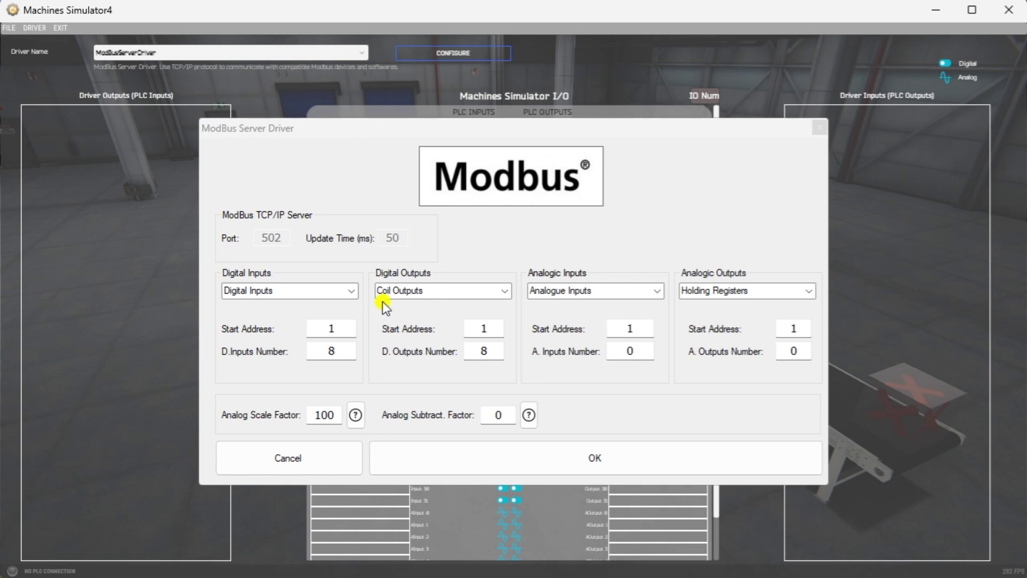
pyautogui.click(349, 292)
pyautogui.click(313, 316)
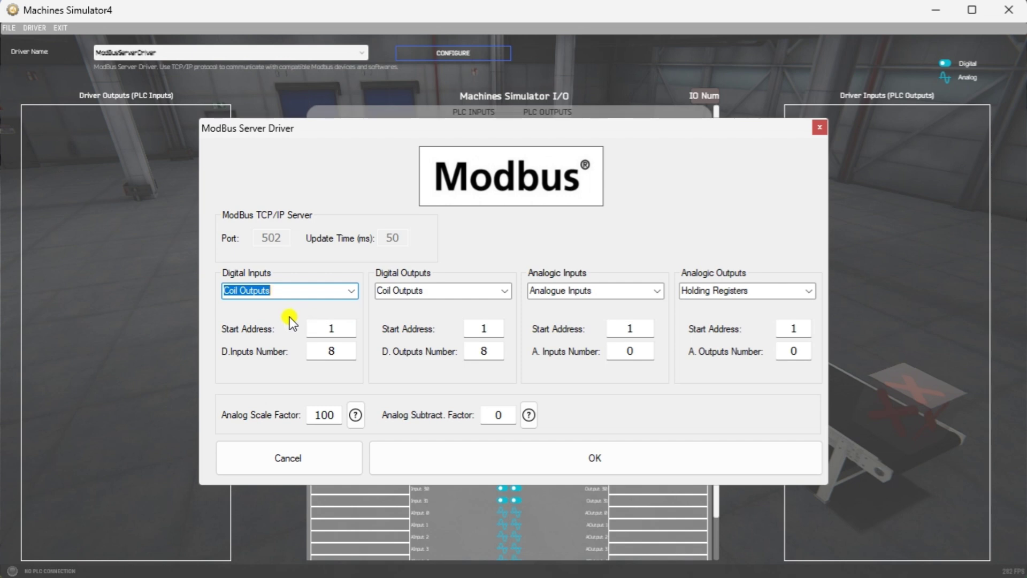
pyautogui.click(502, 290)
pyautogui.click(480, 305)
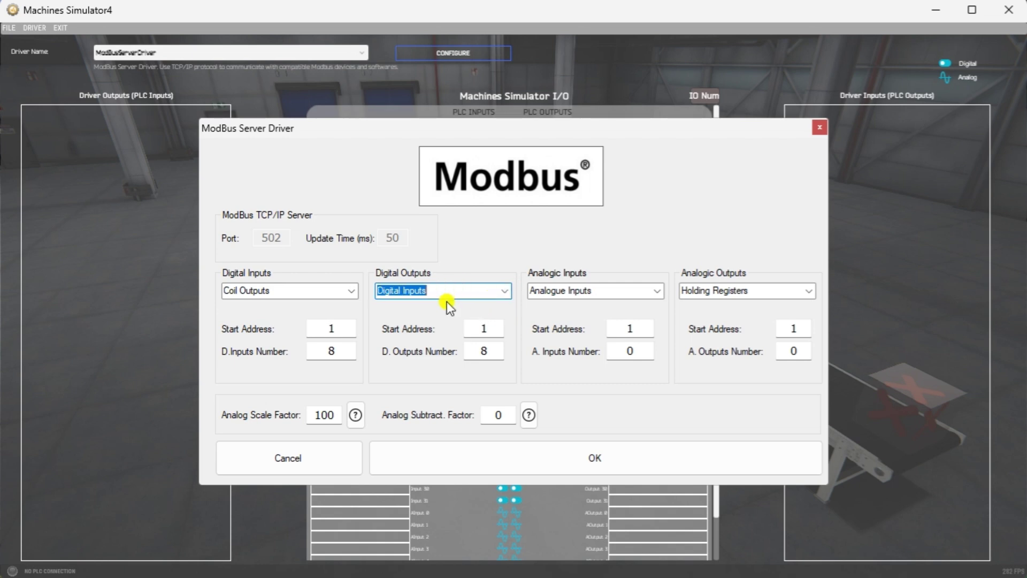
# Map the Analogic Inputs to Holding Registers and set their number to 8
pyautogui.click(652, 293)
pyautogui.click(633, 315)
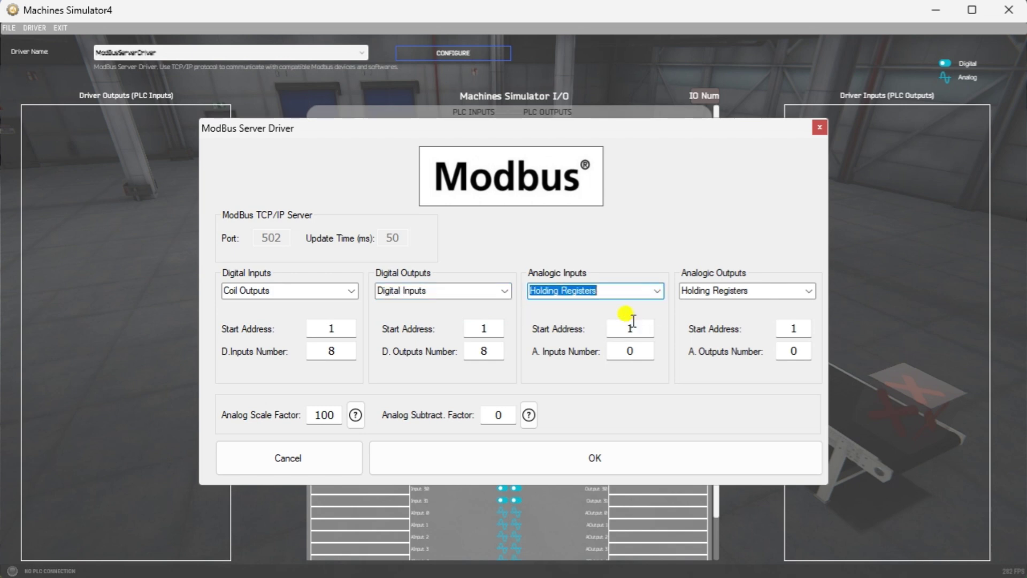
pyautogui.click(627, 351)
pyautogui.write('8')
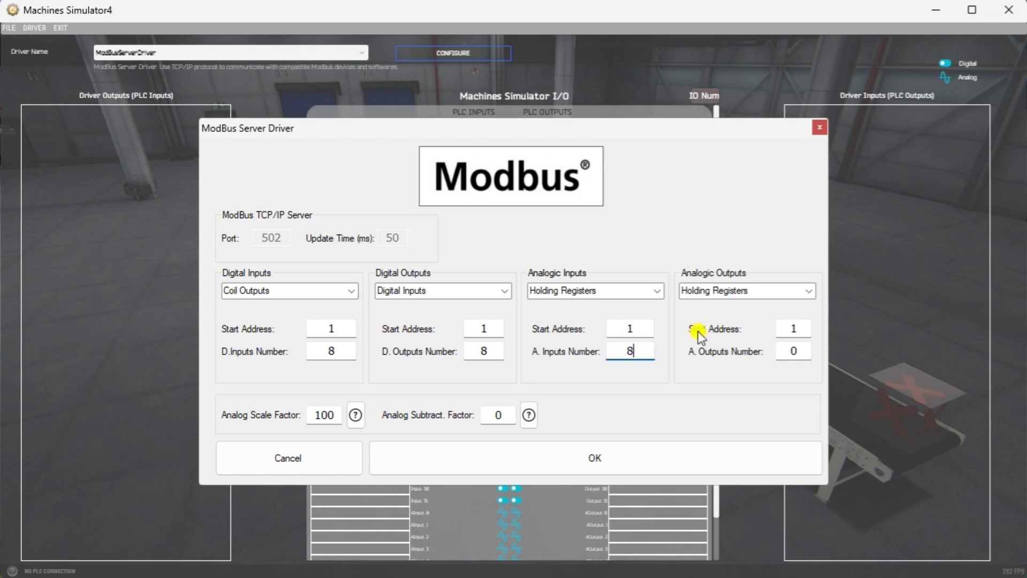
# Map the Analogic Outputs to Analogue Inputs, set their number to 8 and accept the driver configuration
pyautogui.click(807, 292)
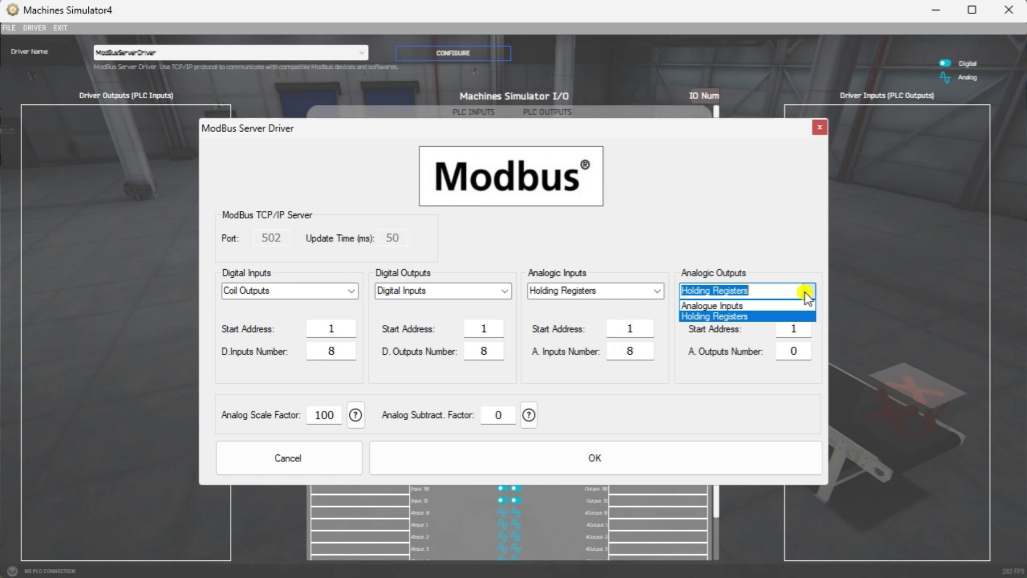
pyautogui.click(706, 306)
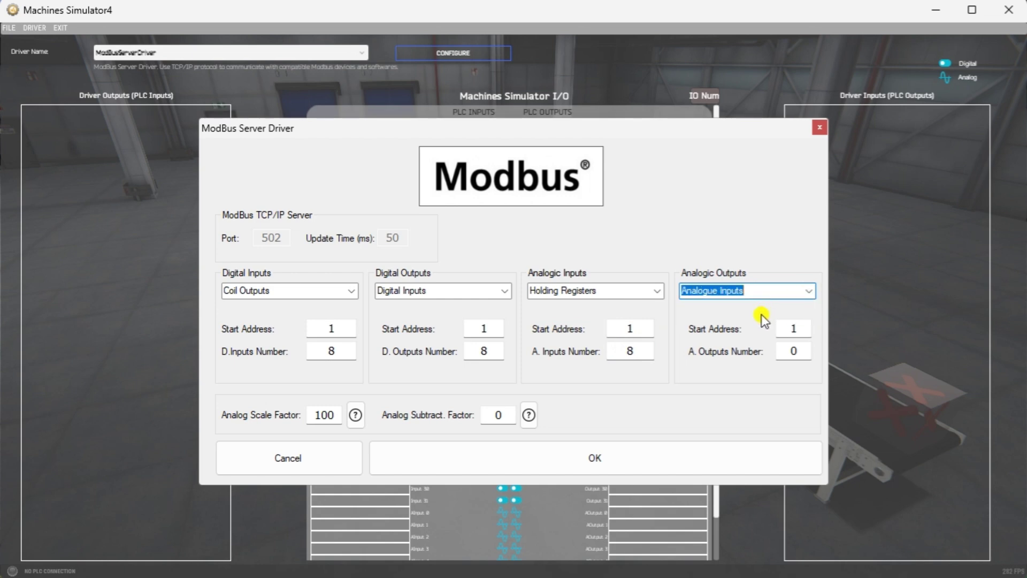
pyautogui.doubleClick(784, 348)
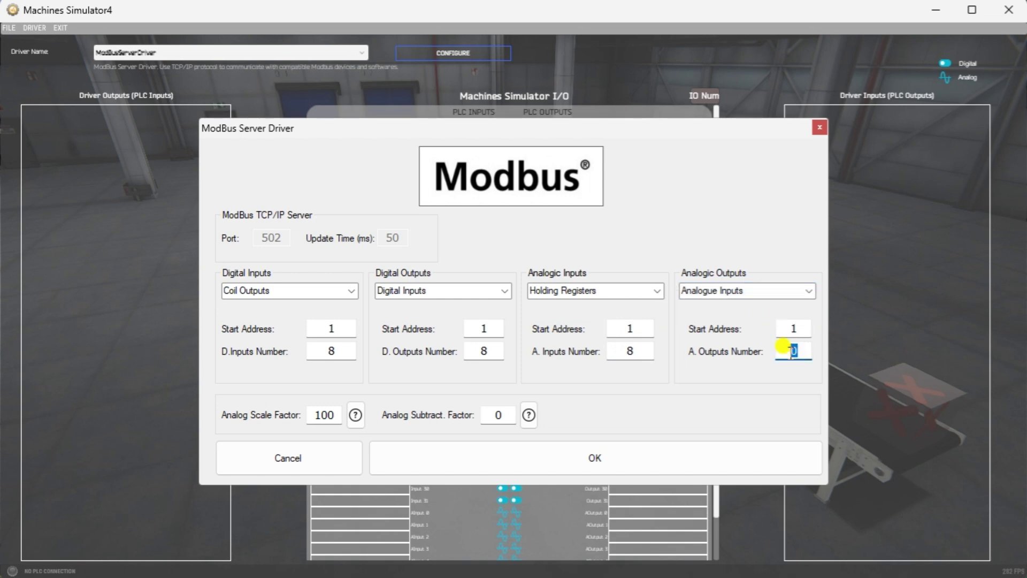
pyautogui.write('8')
pyautogui.click(592, 458)
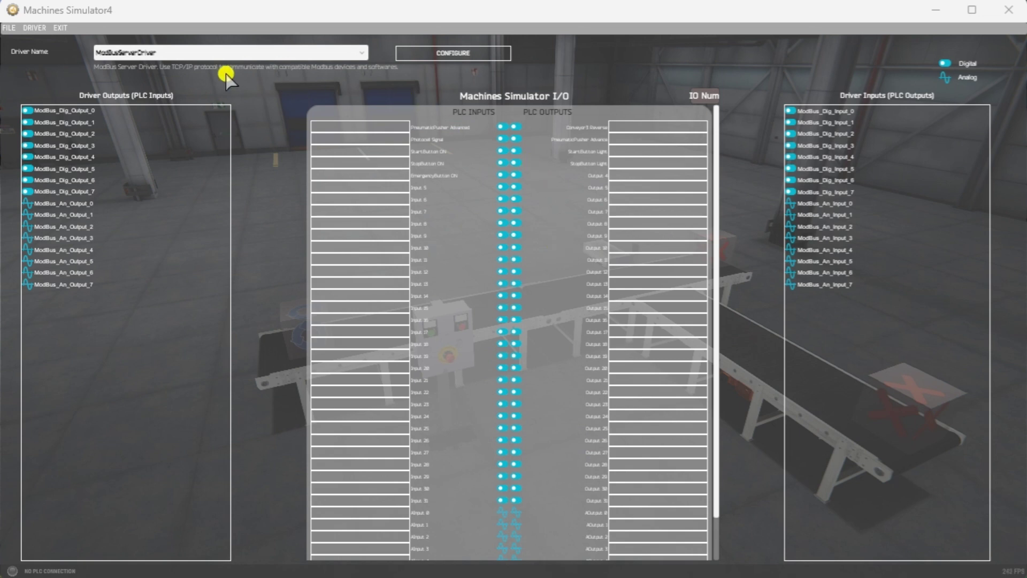
# Assign the Modbus driver signals to the machine's inputs and outputs with Automatic Assignment
pyautogui.click(39, 28)
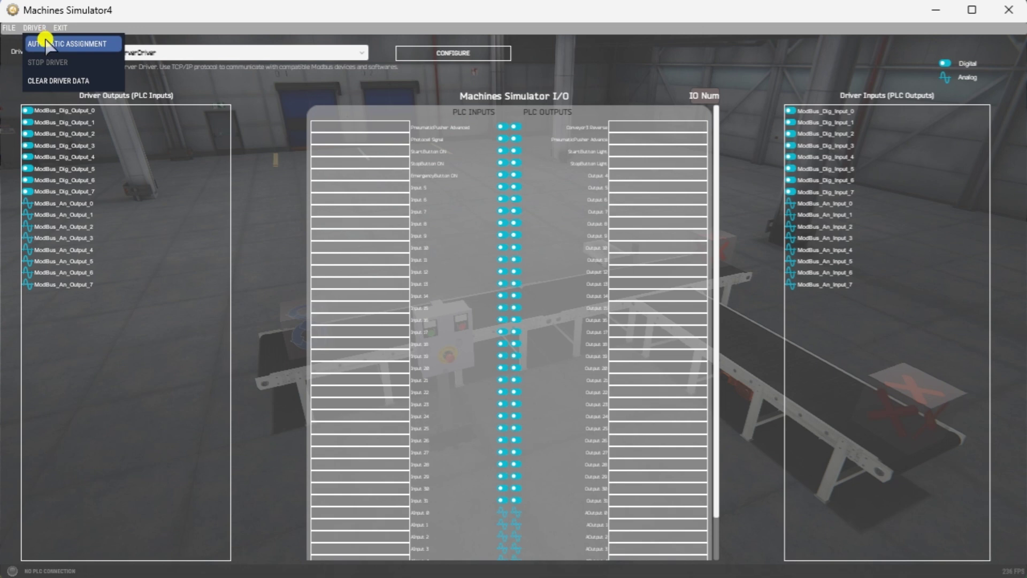
pyautogui.click(104, 44)
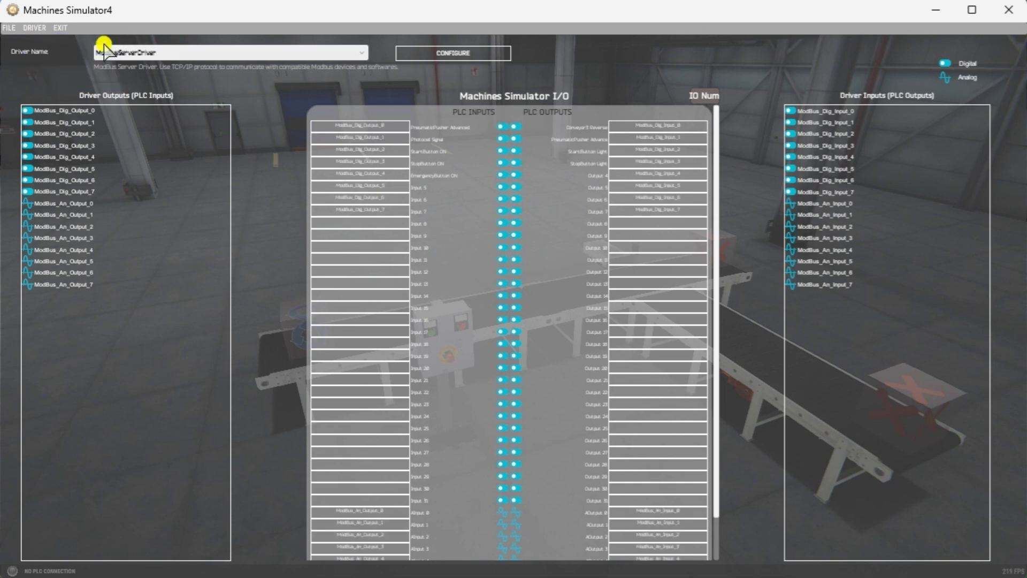
# Start the driver while exiting its setup, and display the machine's input and output lists
pyautogui.click(62, 30)
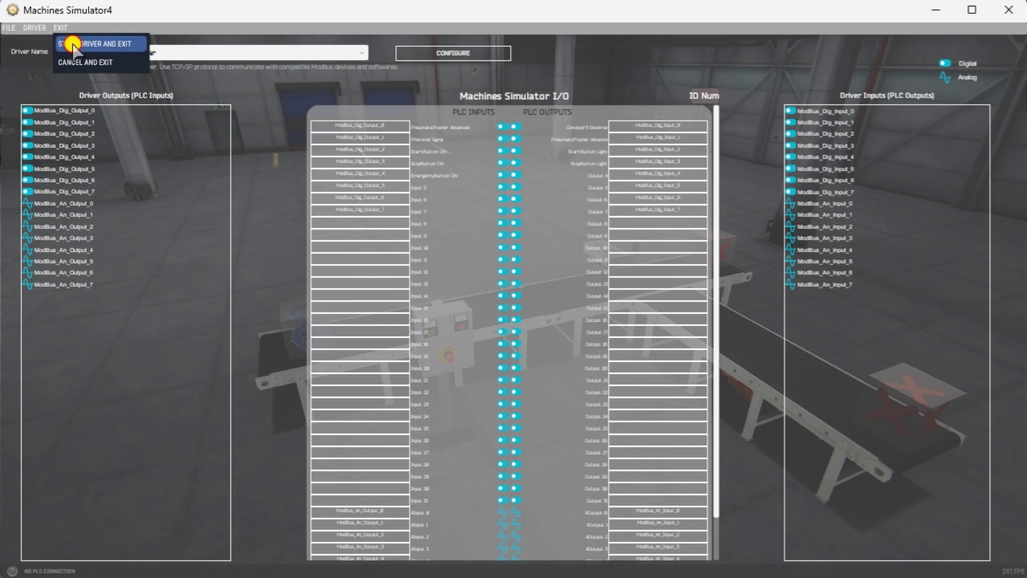
pyautogui.click(72, 44)
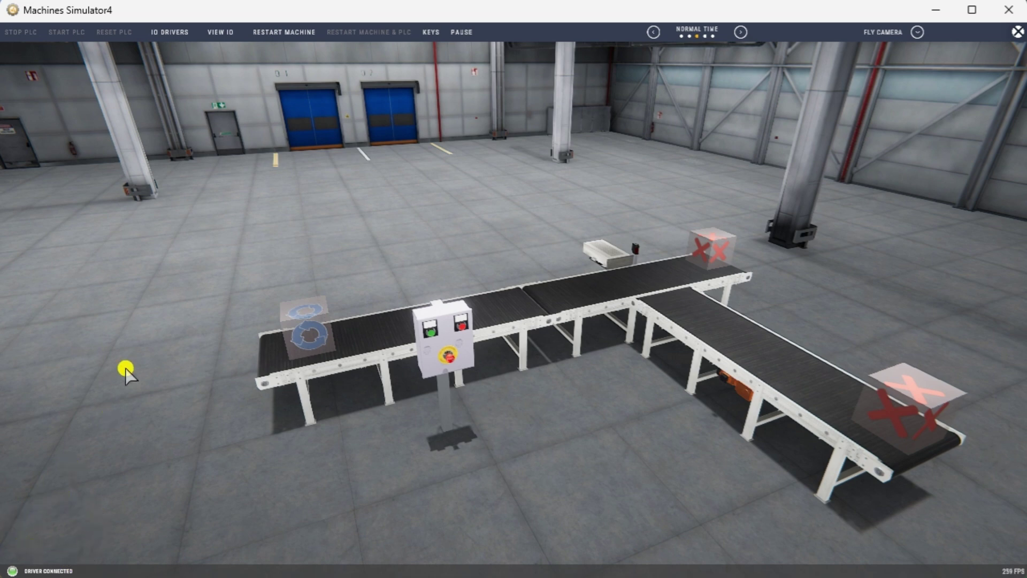
pyautogui.click(218, 34)
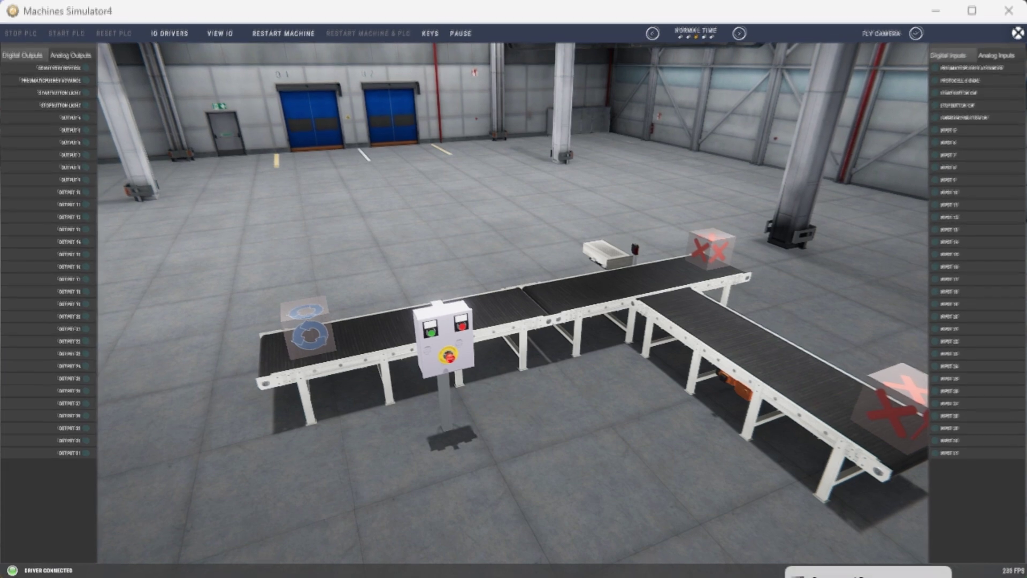
# Switch to Command Prompt, run ipconfig /all to look up the Ethernet adapter's IPv4 address, and close the window
pyautogui.write('ipconfig /all')
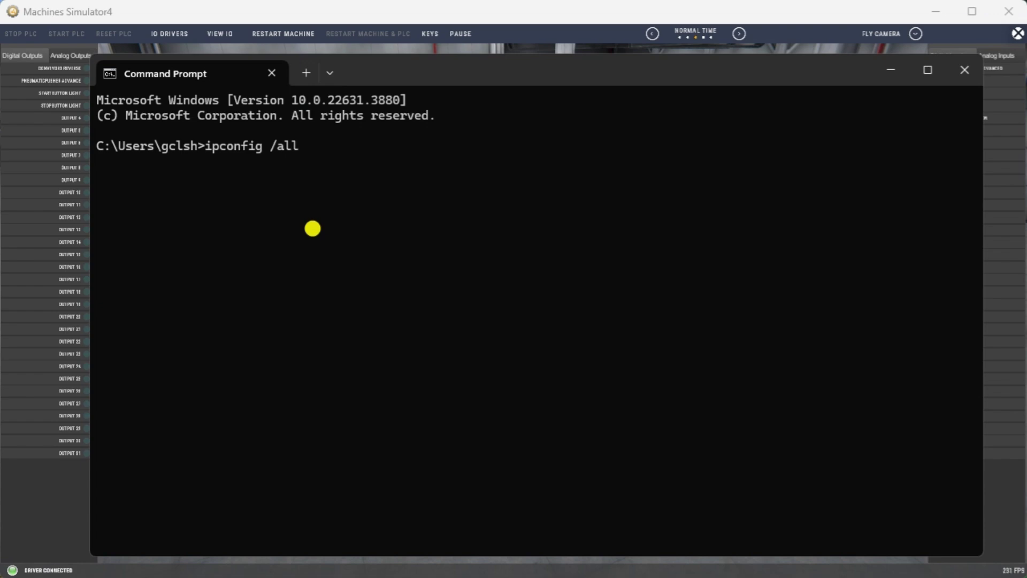
pyautogui.press('Return')
pyautogui.scroll(3, 647, 345)
pyautogui.scroll(9, 647, 344)
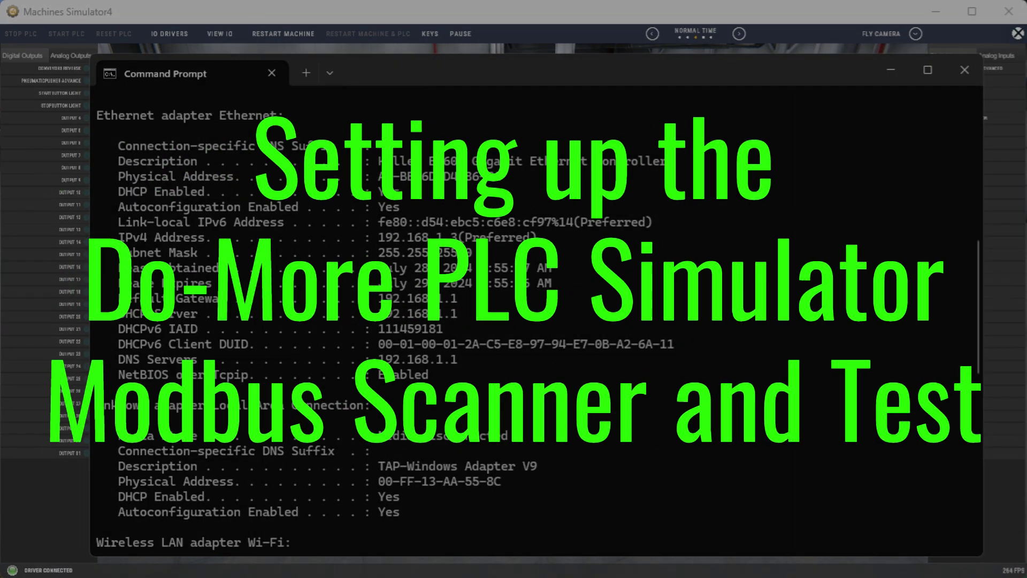
pyautogui.click(965, 70)
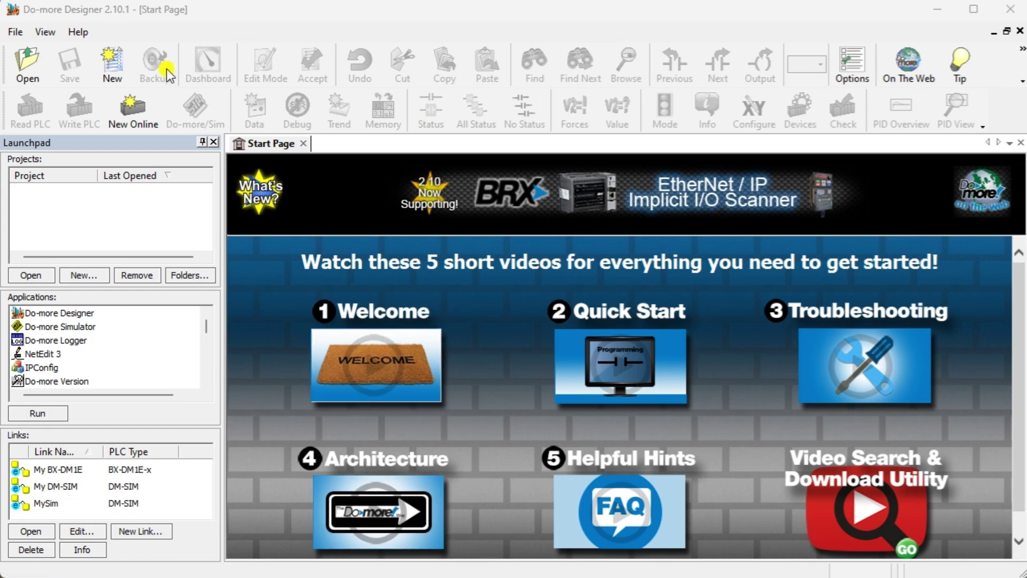
# In Do-more Designer, create an offline Do-more Simulator project named Machine Simulator Modbus Server and save it
pyautogui.click(112, 69)
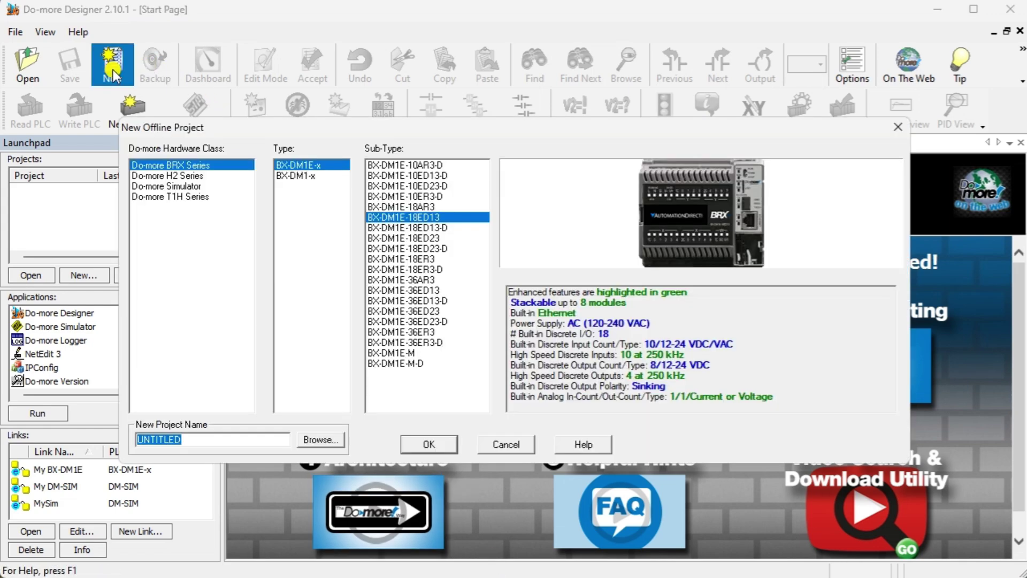
pyautogui.click(163, 187)
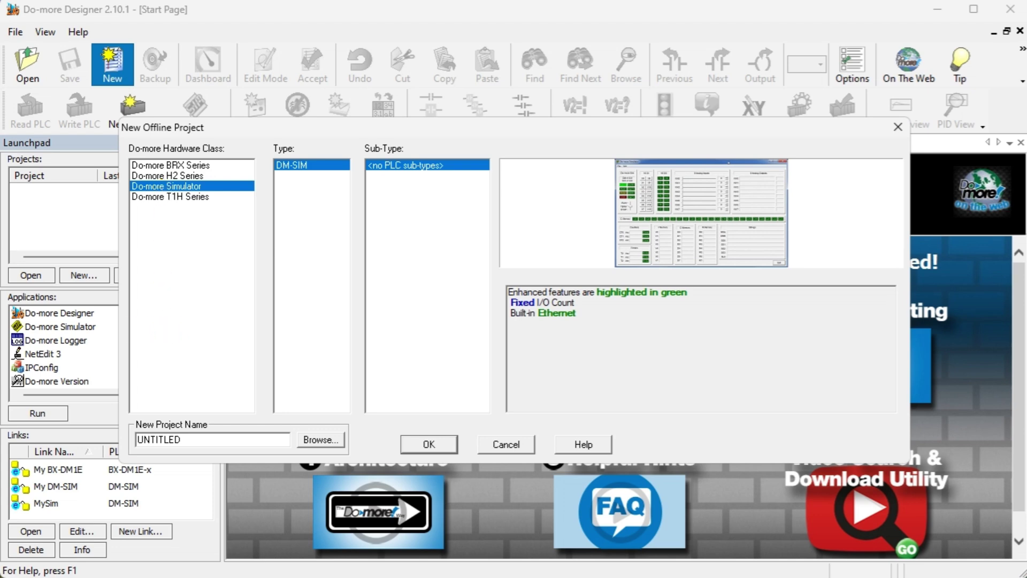
pyautogui.press('Return')
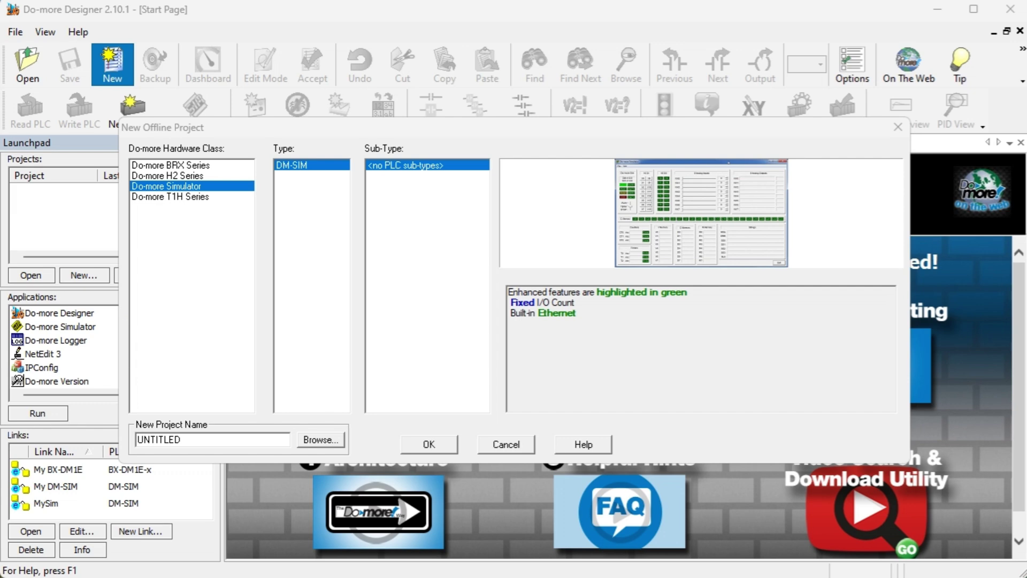
pyautogui.moveTo(182, 440); pyautogui.dragTo(134, 435)
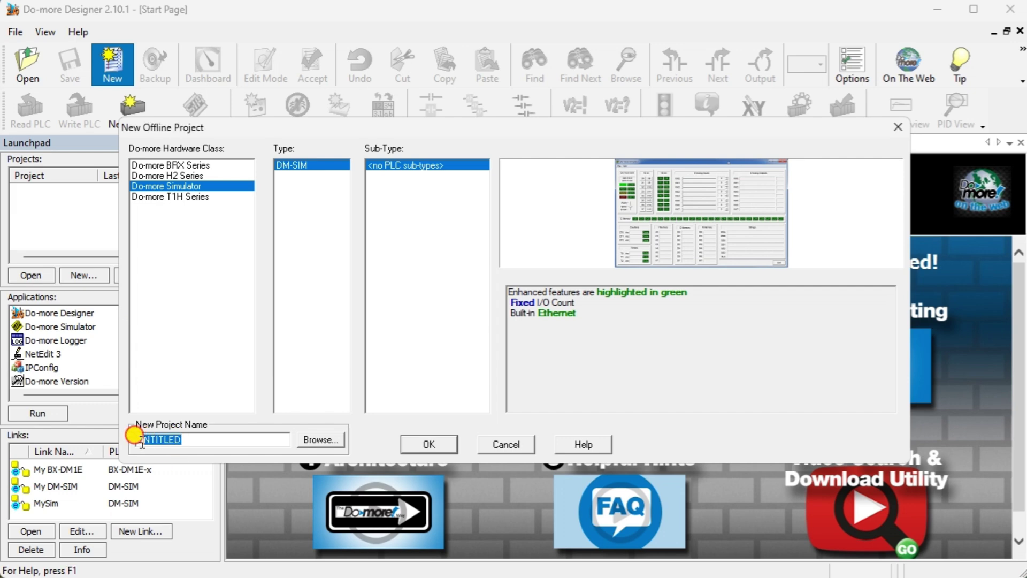
pyautogui.write('Machine Simulator Modbus Server')
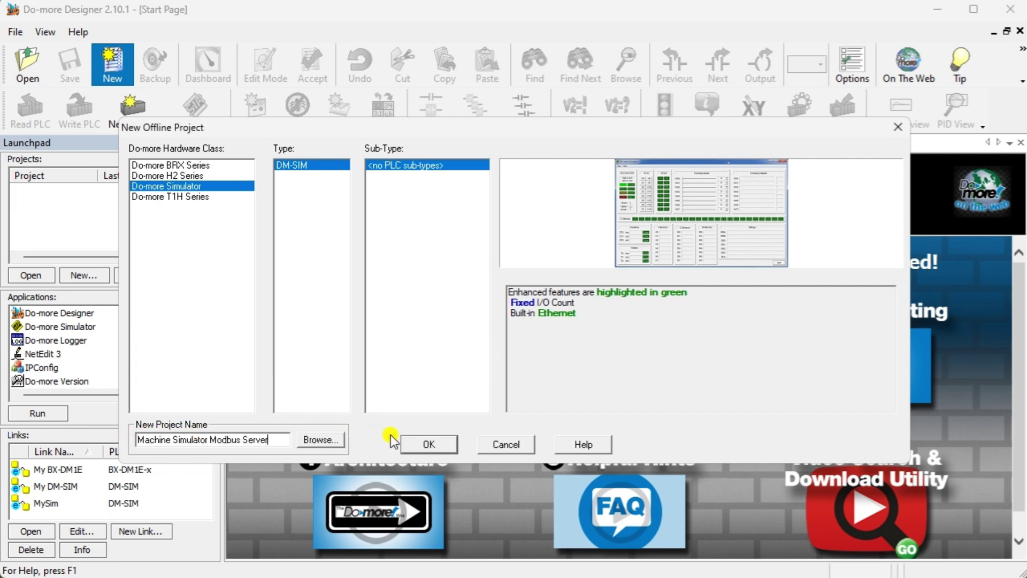
pyautogui.click(432, 446)
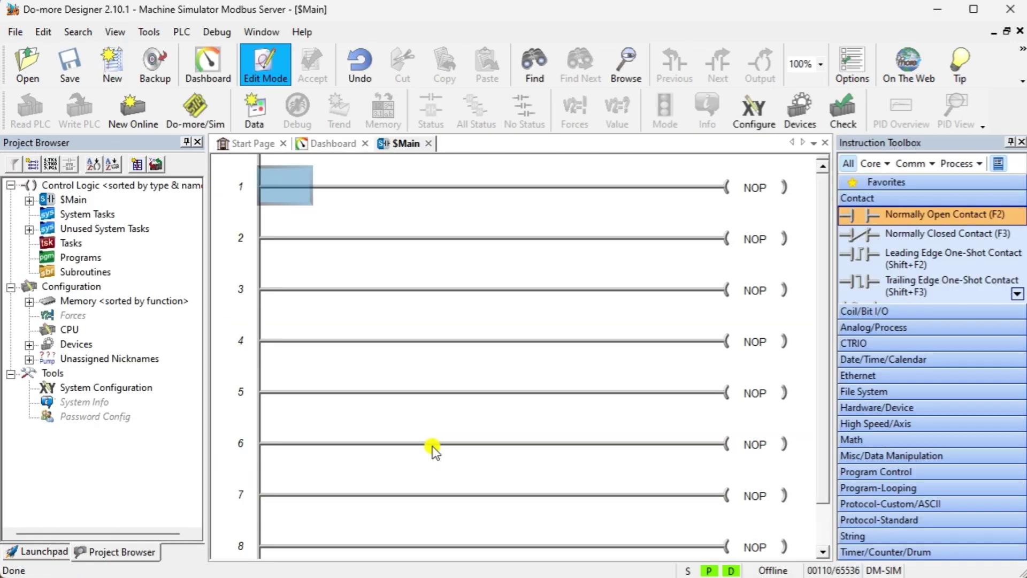
pyautogui.click(76, 65)
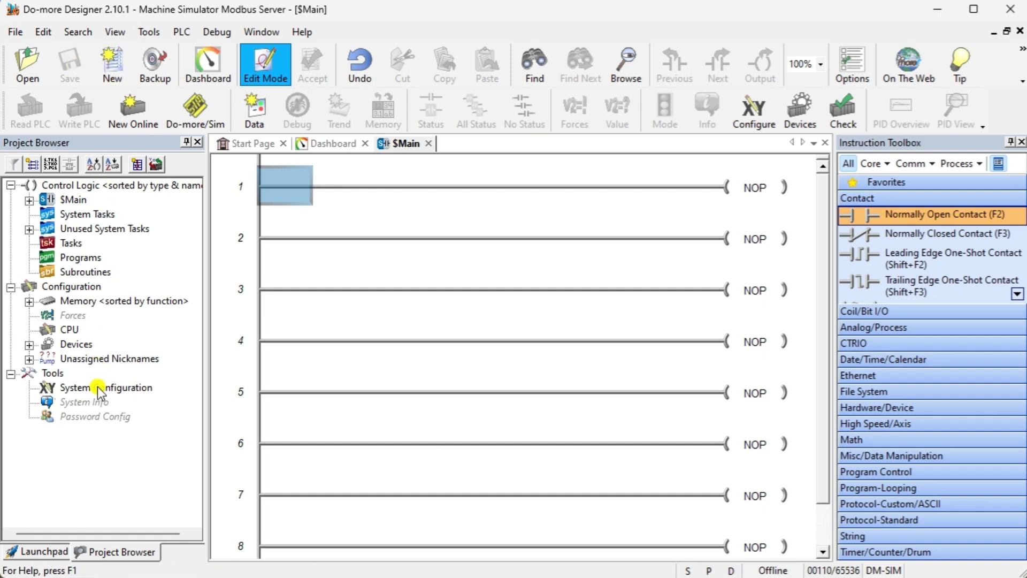
# Replace the NOP on rung 1 of $Main with an END coil, accept the rung and save the project
pyautogui.click(730, 192)
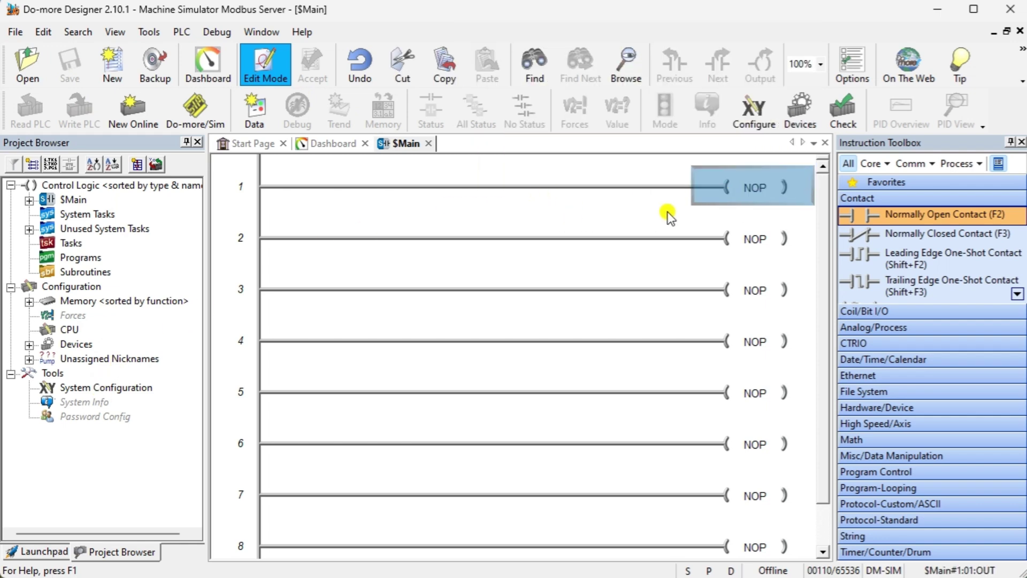
pyautogui.write('END')
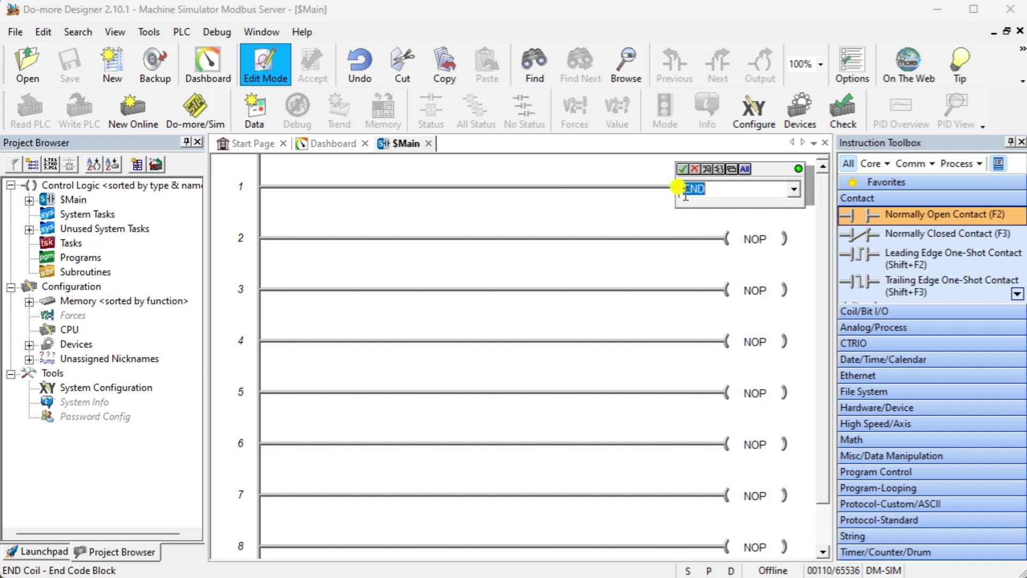
pyautogui.click(682, 169)
pyautogui.click(693, 154)
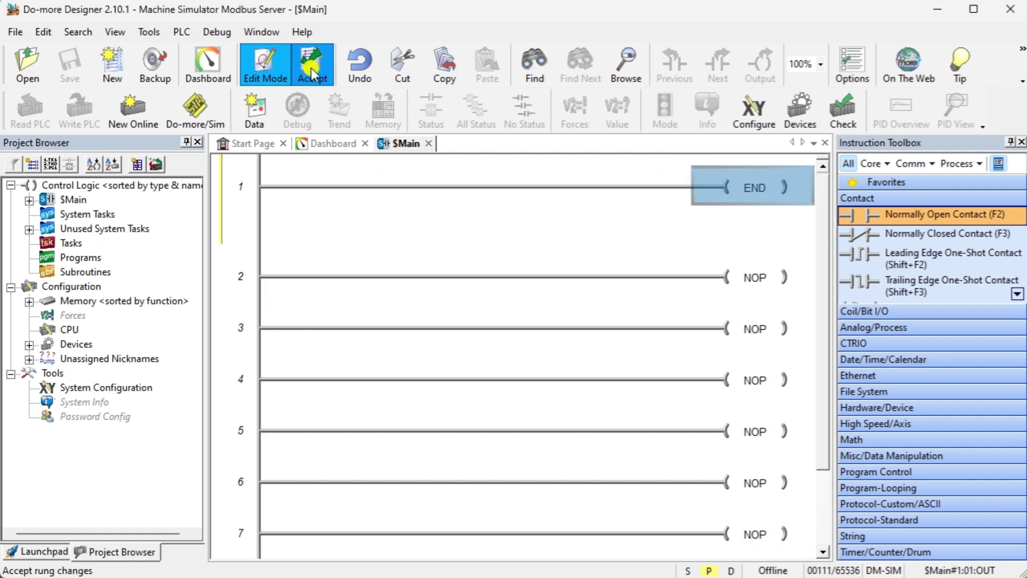
pyautogui.click(76, 70)
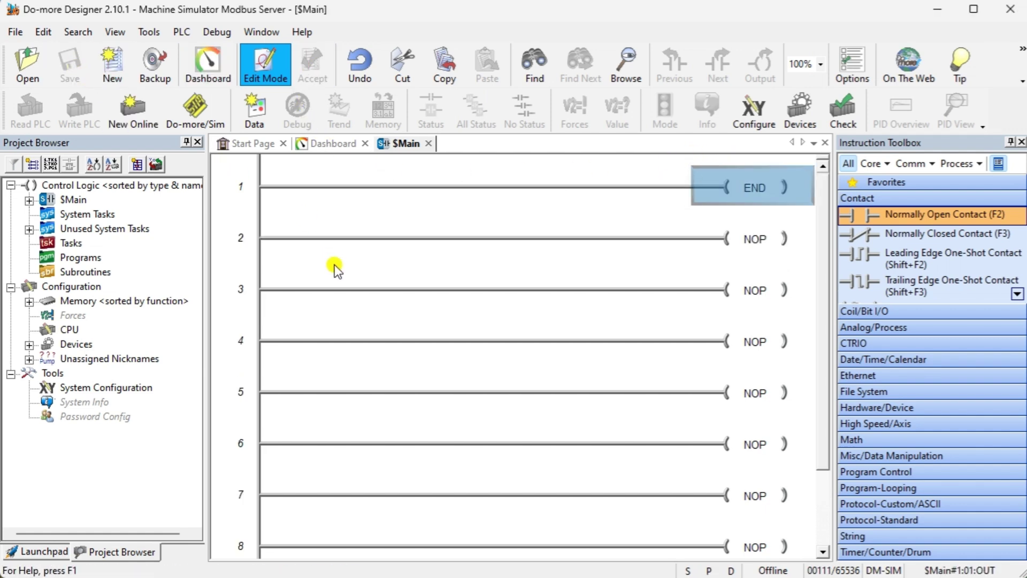
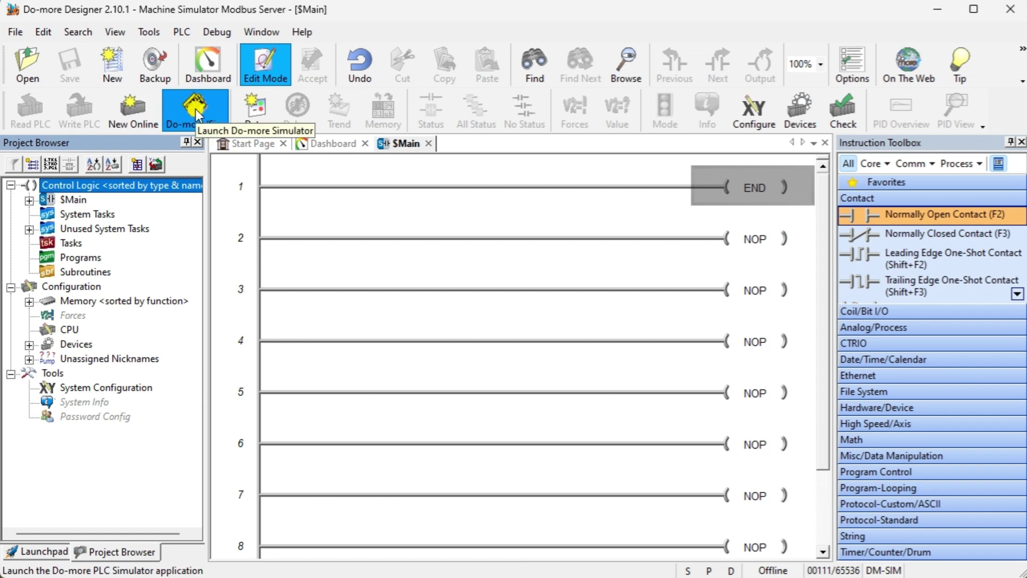
# Launch the Do-more Simulator and download the project to it in PROGRAM mode
pyautogui.click(212, 115)
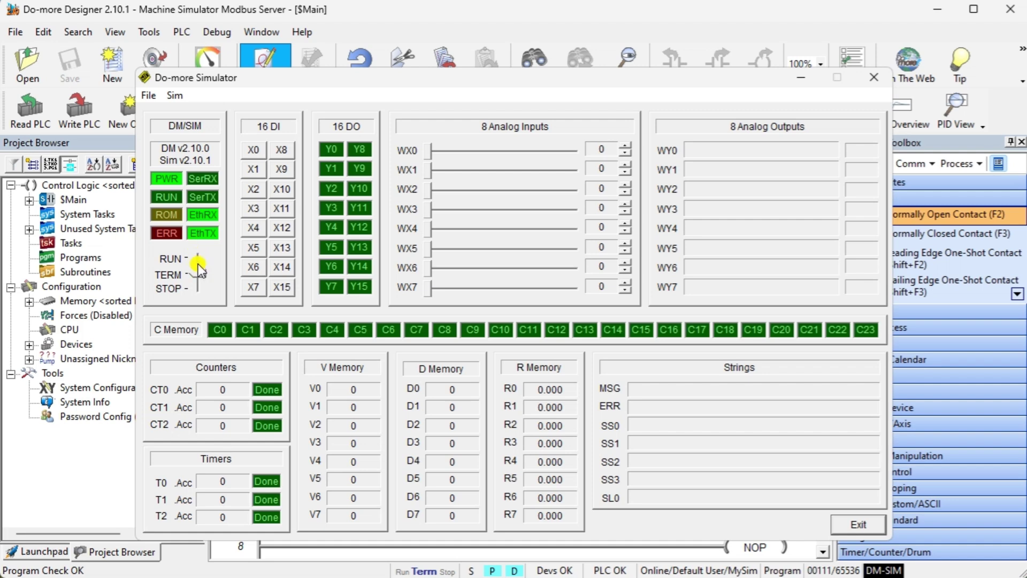
pyautogui.click(412, 20)
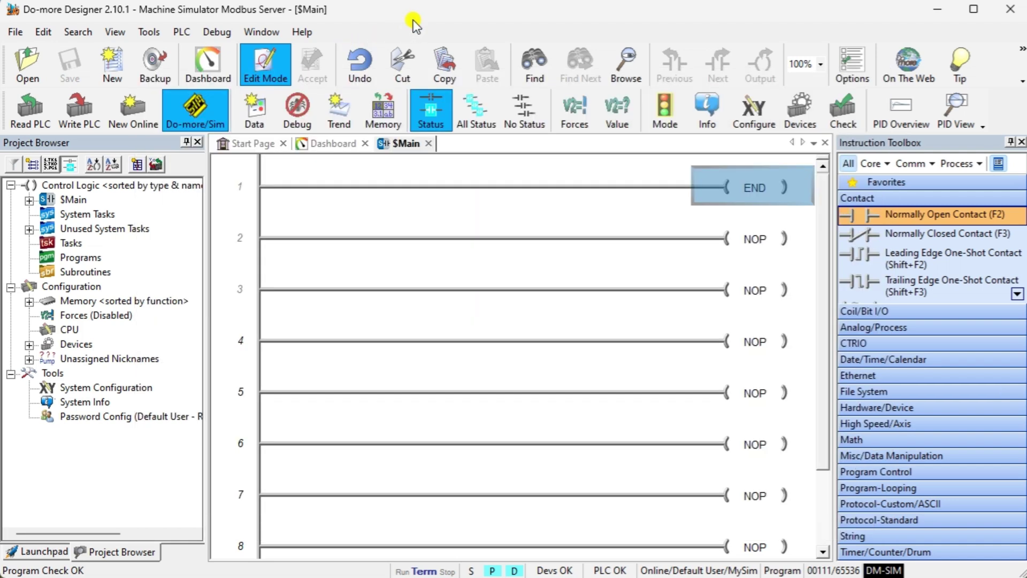
pyautogui.click(79, 118)
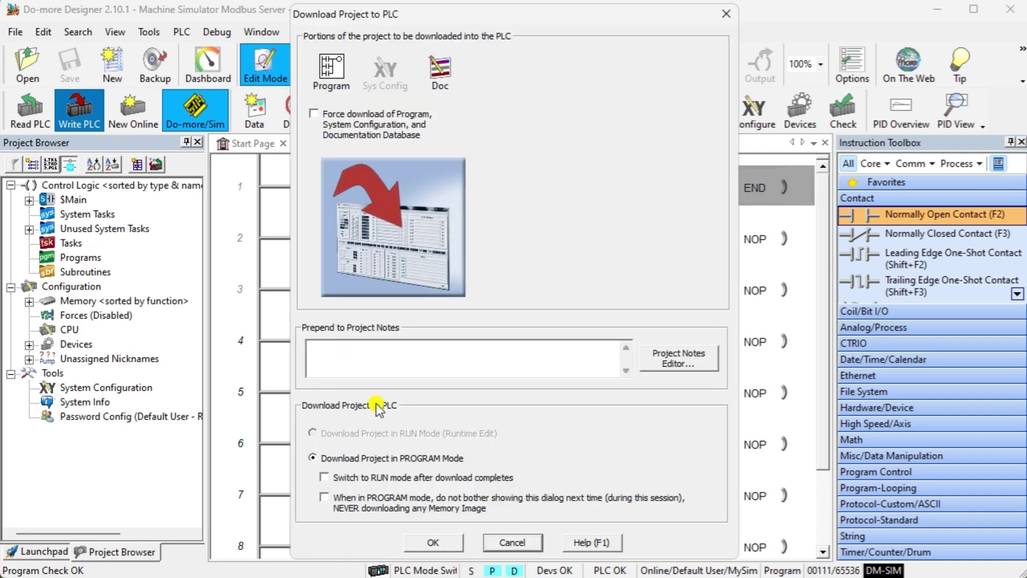
pyautogui.click(434, 542)
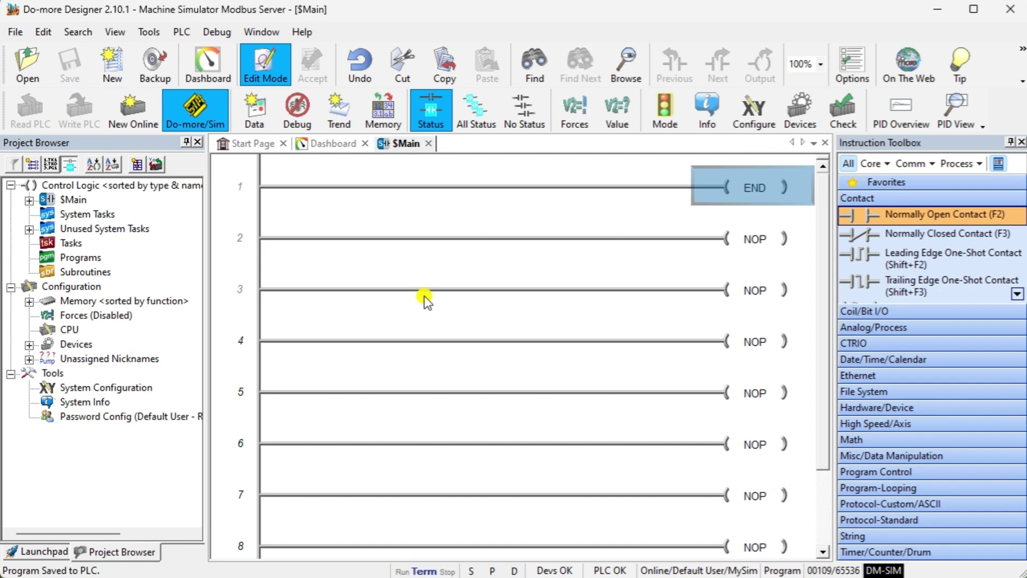
# Switch the simulated PLC to Run mode and bring the ladder editor back to the front
pyautogui.click(663, 126)
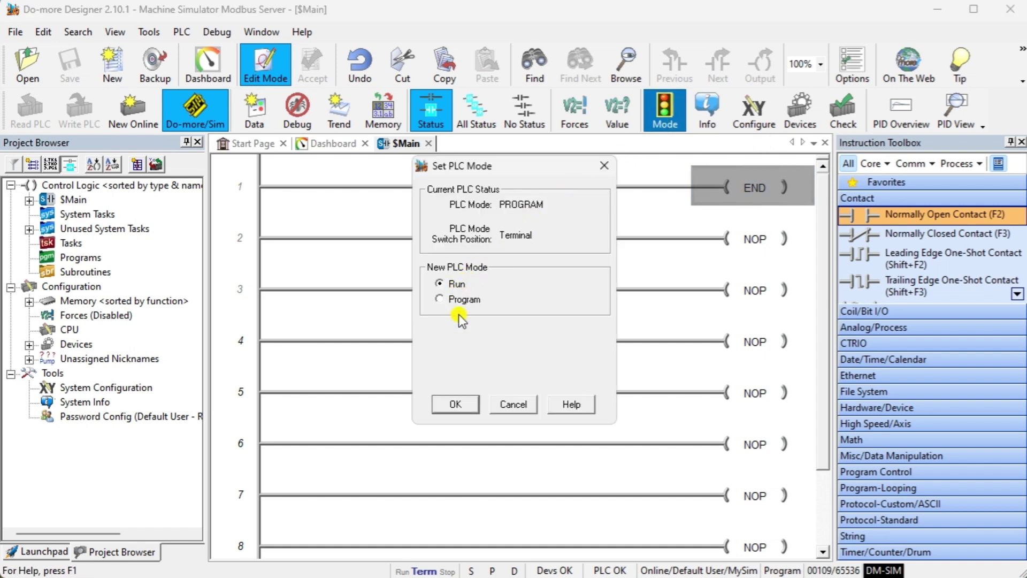
pyautogui.click(461, 404)
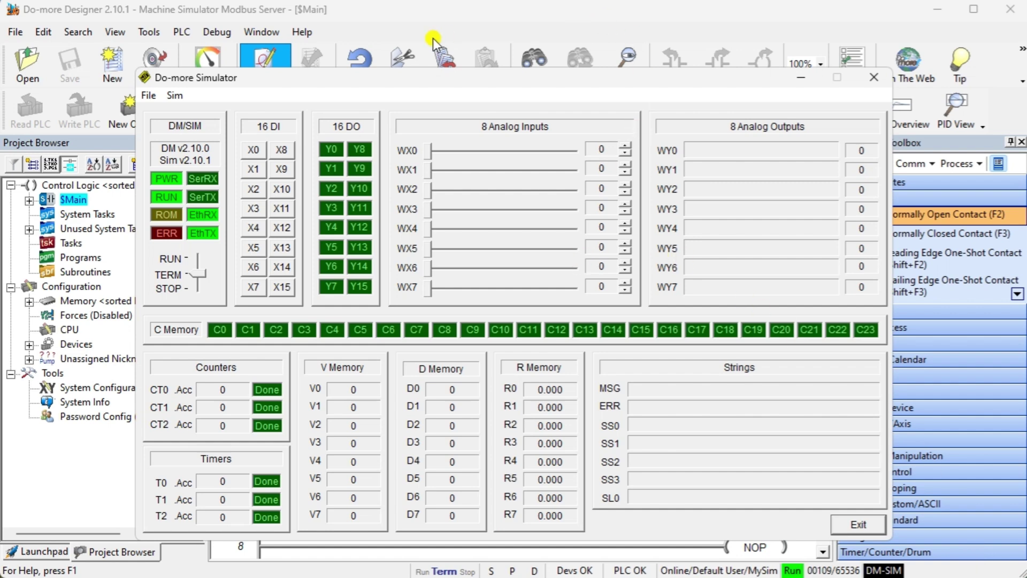
pyautogui.click(463, 23)
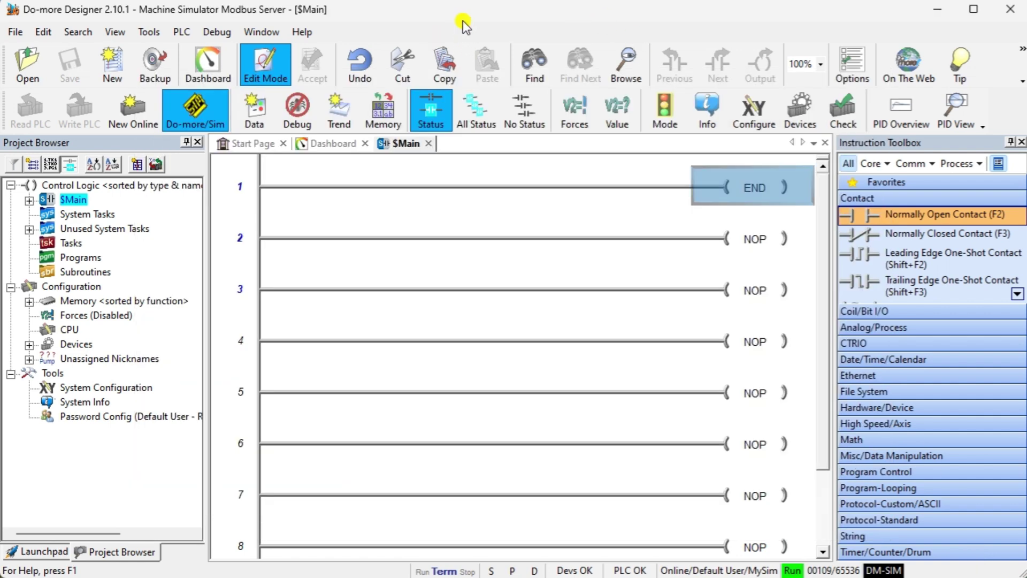
# Open the System Configuration and check the internal Ethernet port's IP settings and the Modbus/TCP server settings
pyautogui.click(99, 388)
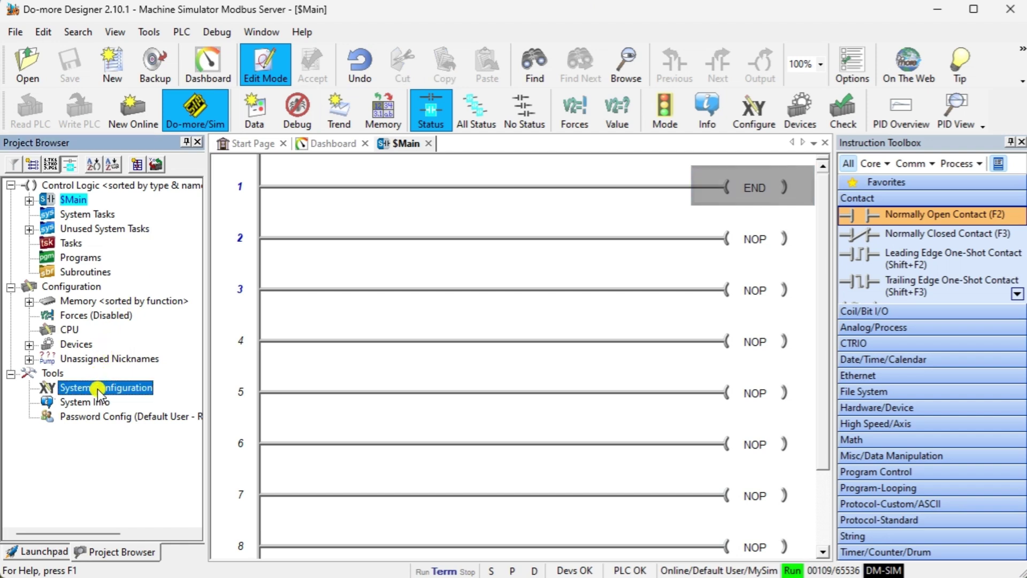
pyautogui.doubleClick(97, 389)
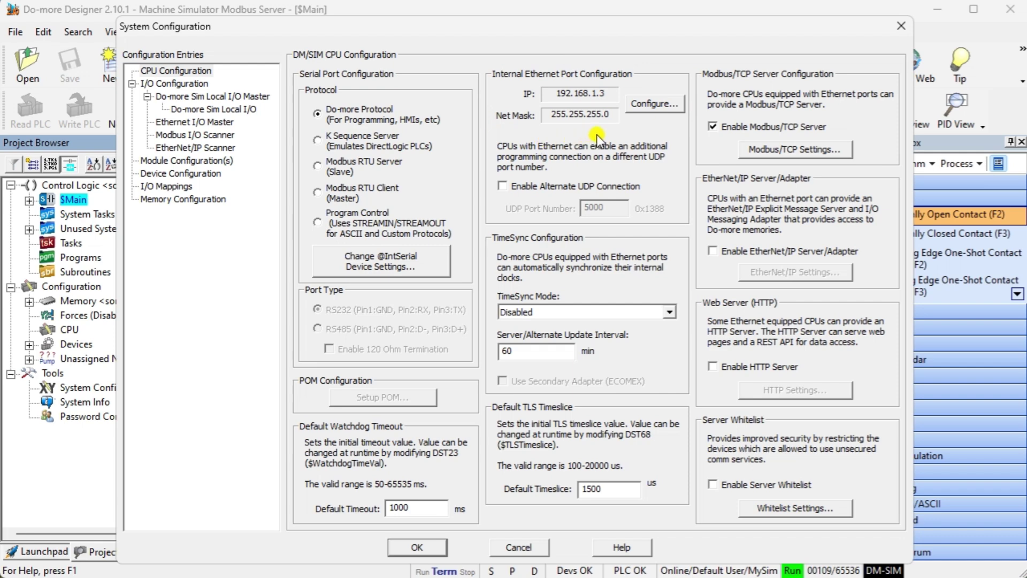
pyautogui.click(643, 105)
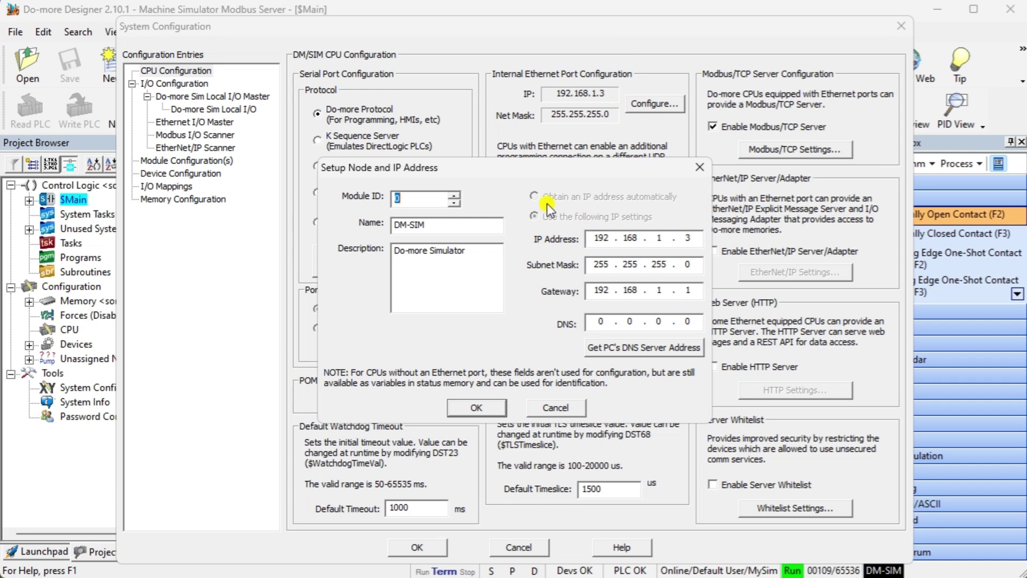
pyautogui.click(548, 406)
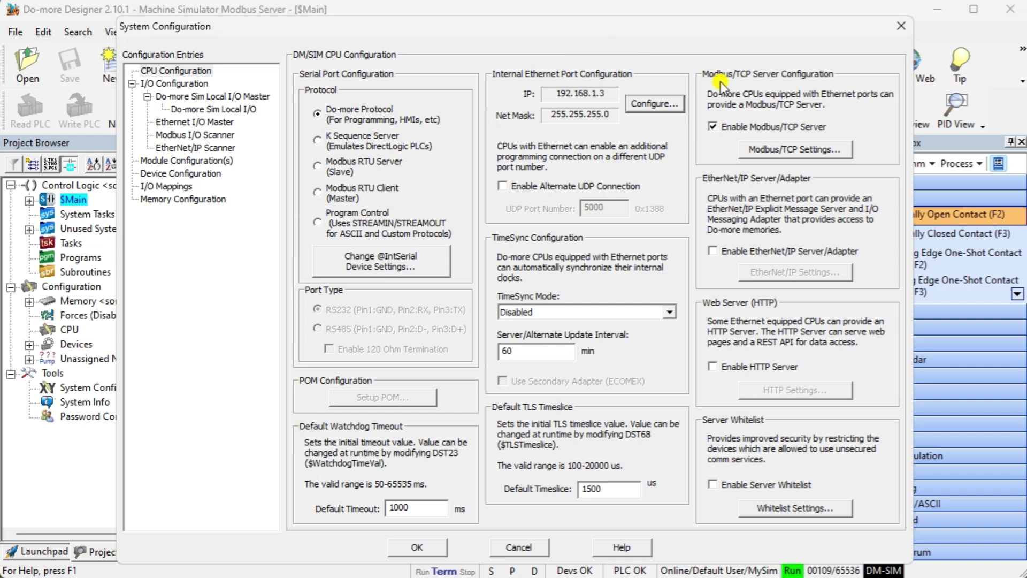
pyautogui.click(801, 151)
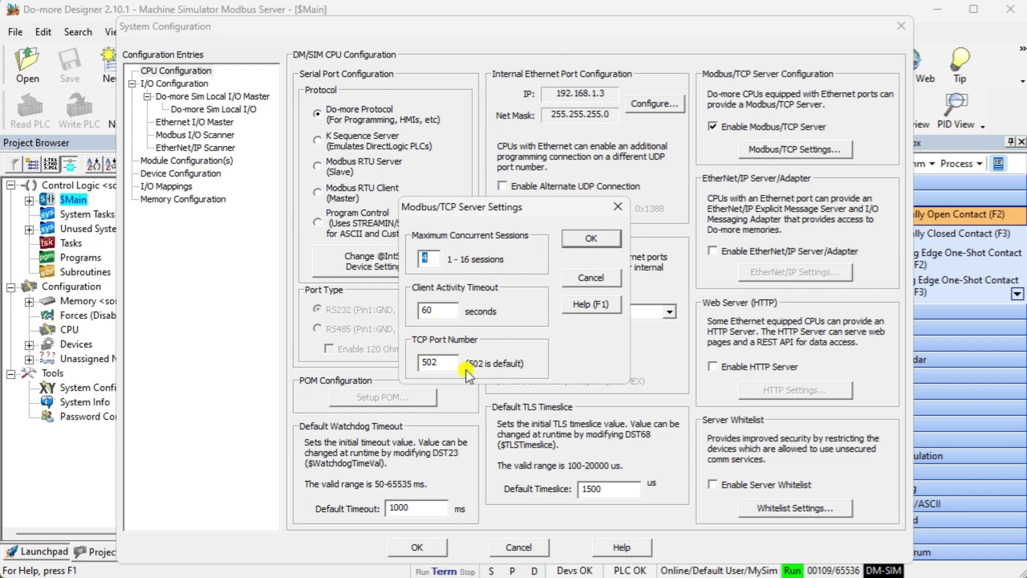
pyautogui.click(594, 239)
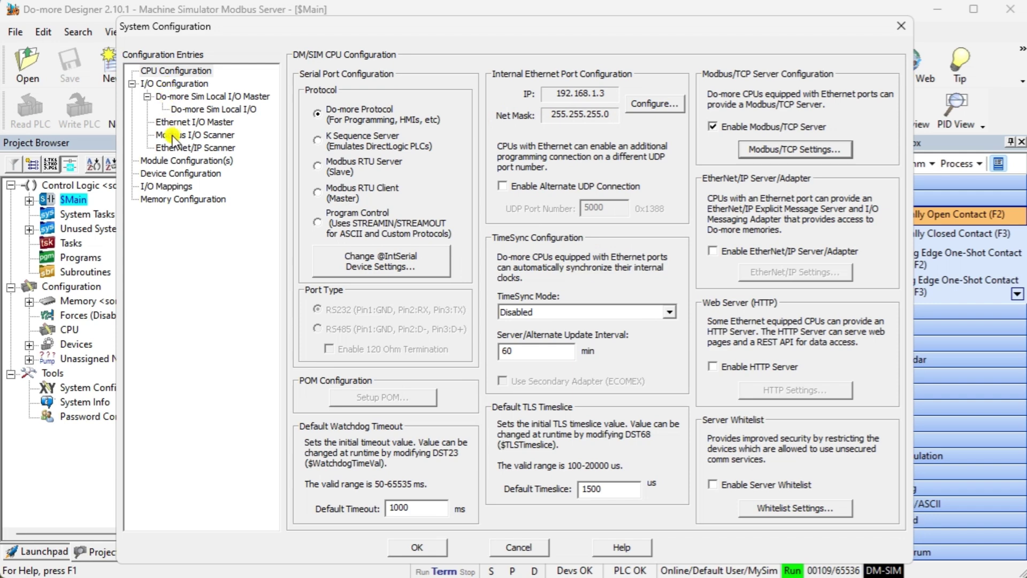
# Enable the Modbus I/O Scanner service and add a blank device to it
pyautogui.click(220, 137)
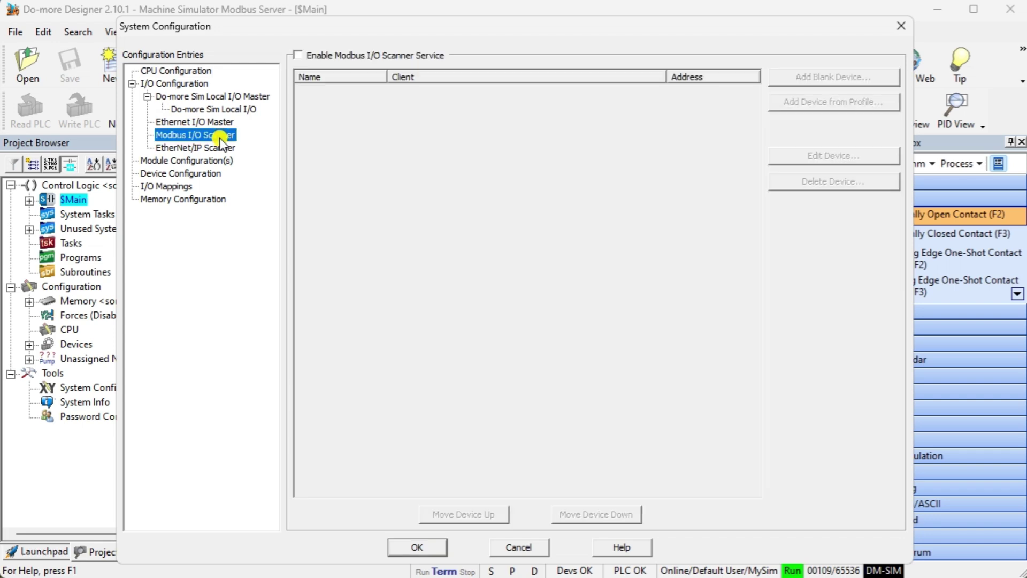
pyautogui.click(304, 56)
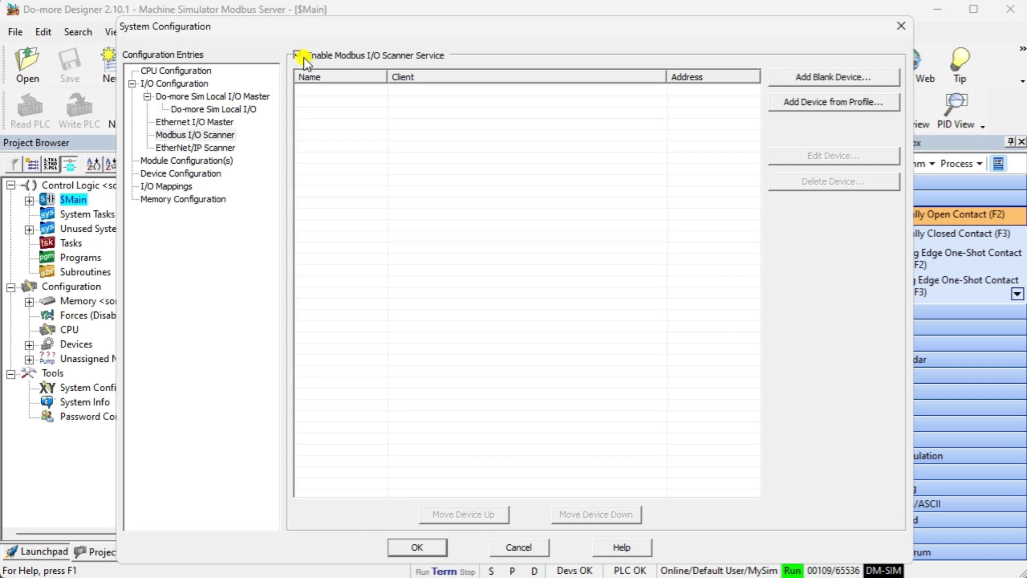
pyautogui.click(806, 78)
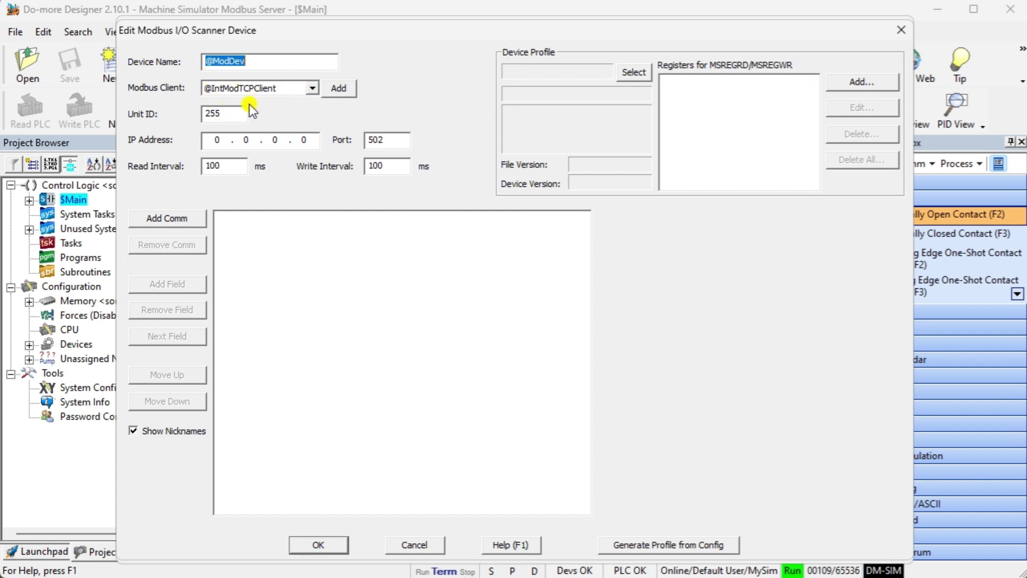
# Set the new scanner device's unit ID to 1 and its IP address to 190.168.1.3
pyautogui.doubleClick(231, 114)
pyautogui.write('1')
pyautogui.press('Tab')
pyautogui.write('190.168.')
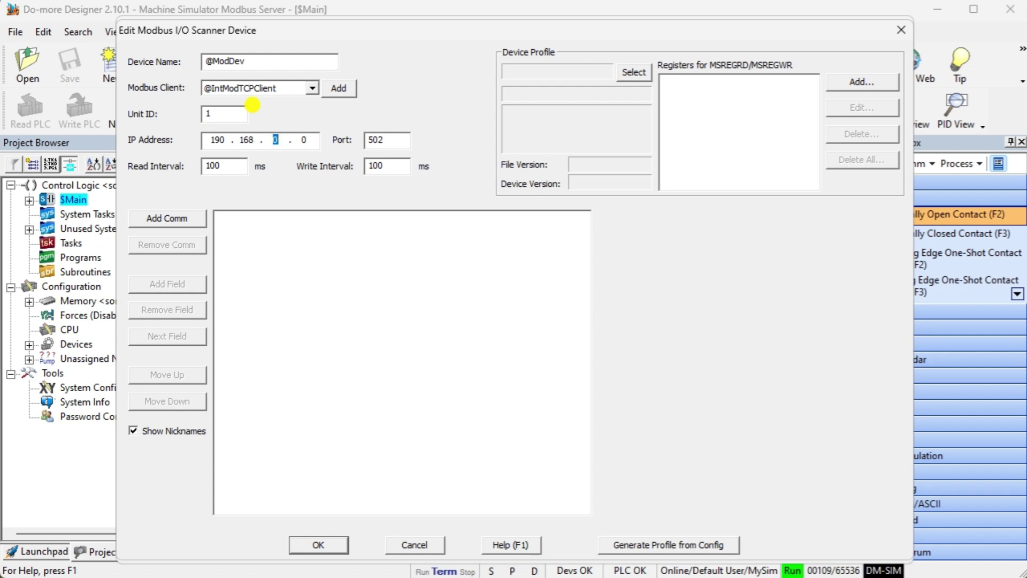
pyautogui.write('1.3')
# Set both the read interval and the write interval of the scanner device to 10 ms
pyautogui.click(230, 166)
pyautogui.click(224, 167)
pyautogui.press('BackSpace')
pyautogui.click(395, 163)
pyautogui.press('BackSpace')
# Add a Modbus communication using 2 - Read Discrete Inputs with offset address 1 and a count of 8
pyautogui.click(184, 220)
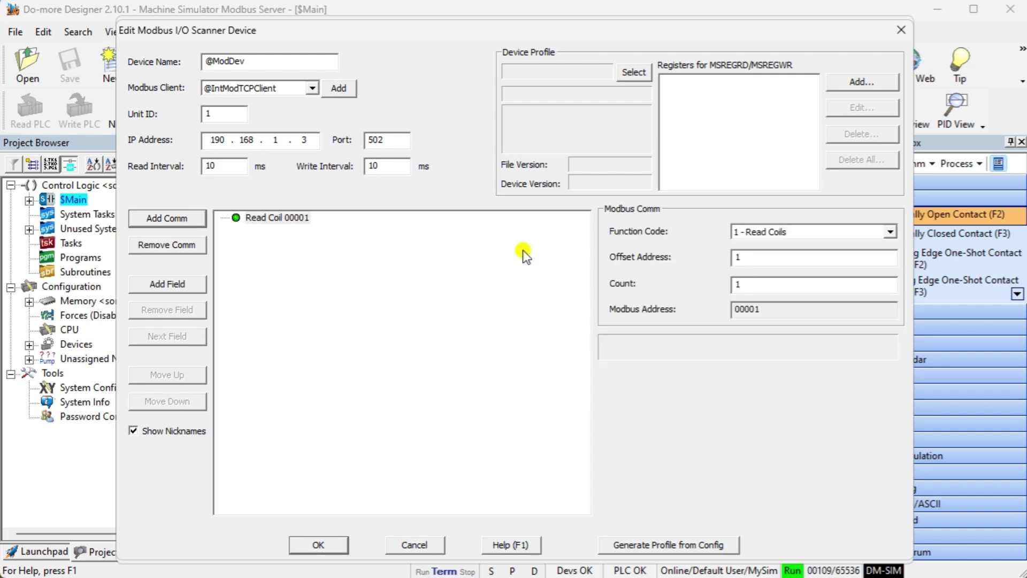
pyautogui.click(789, 233)
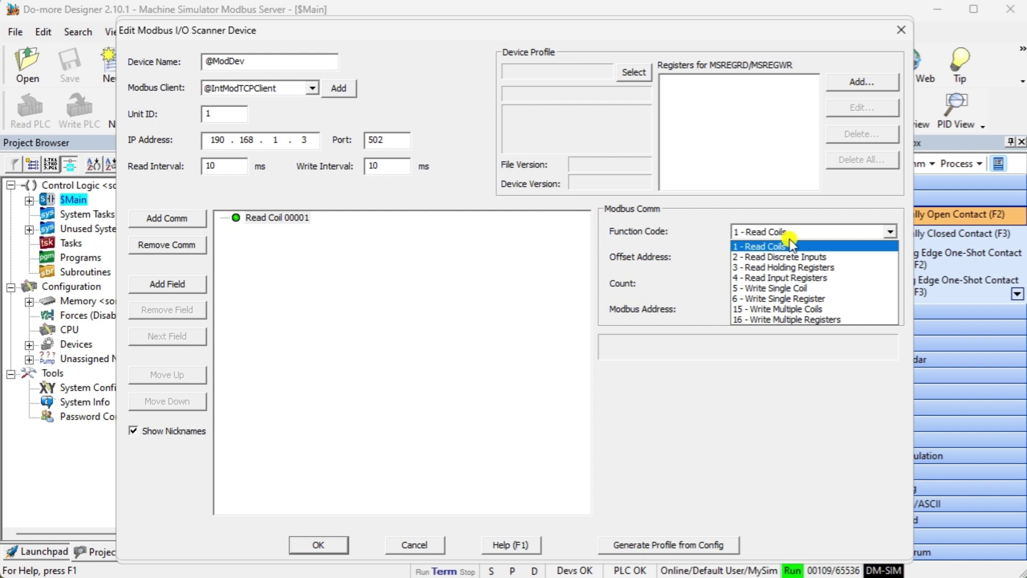
pyautogui.click(792, 279)
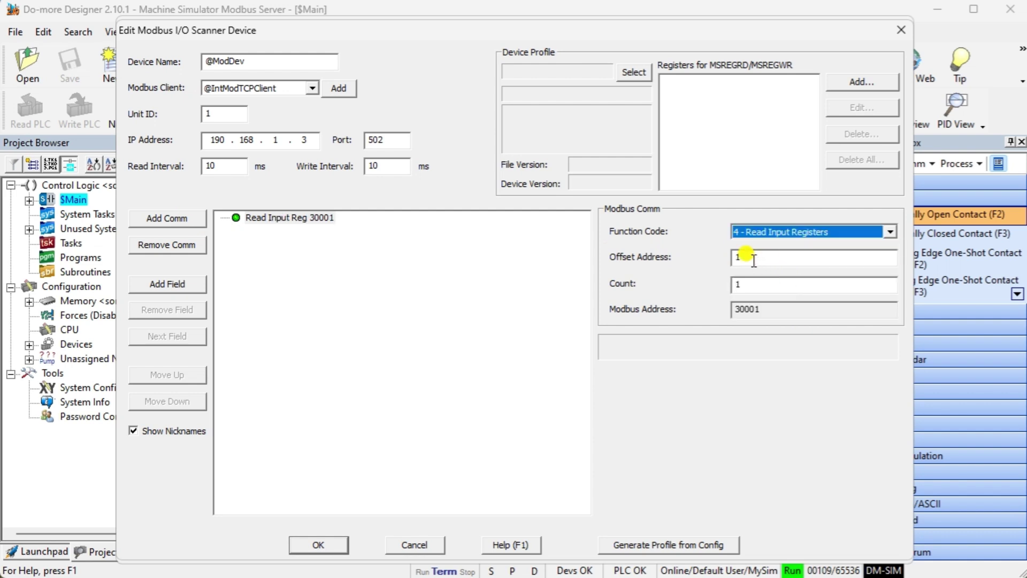
pyautogui.moveTo(754, 260); pyautogui.dragTo(678, 279)
pyautogui.write('8')
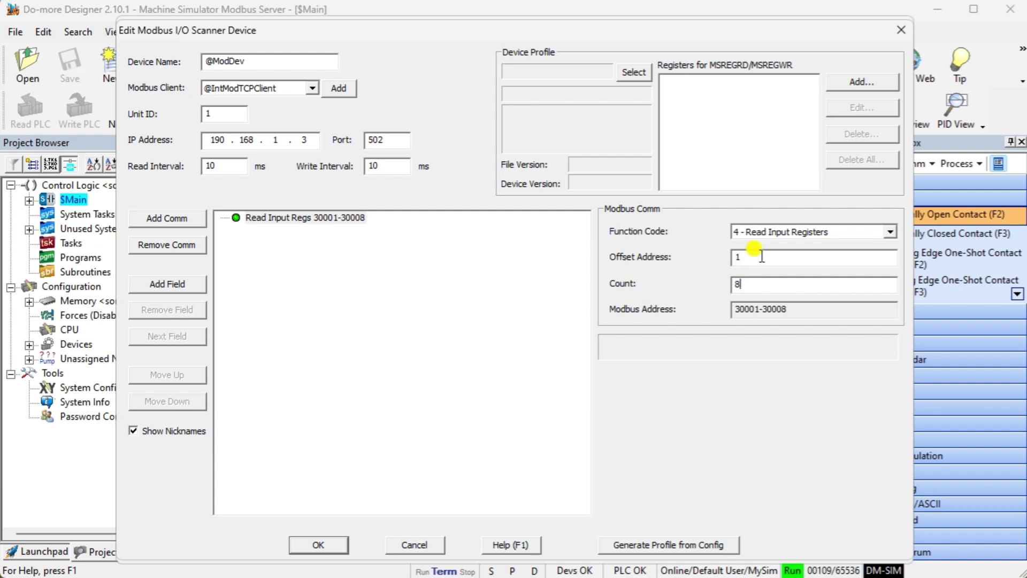
pyautogui.click(806, 232)
pyautogui.click(805, 257)
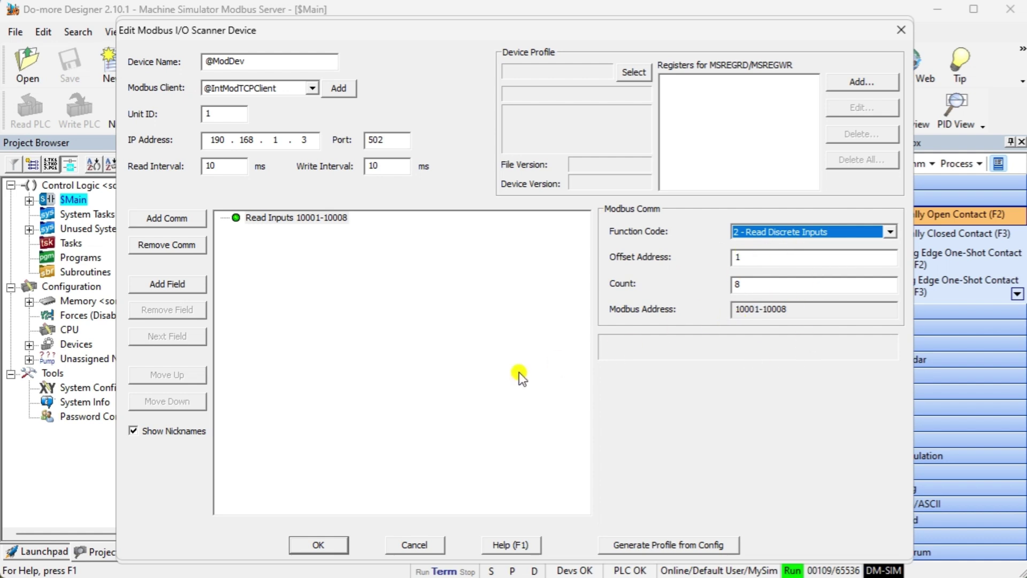
# Add a field copying the discrete inputs to local address MI1, and confirm the scanner device
pyautogui.click(180, 285)
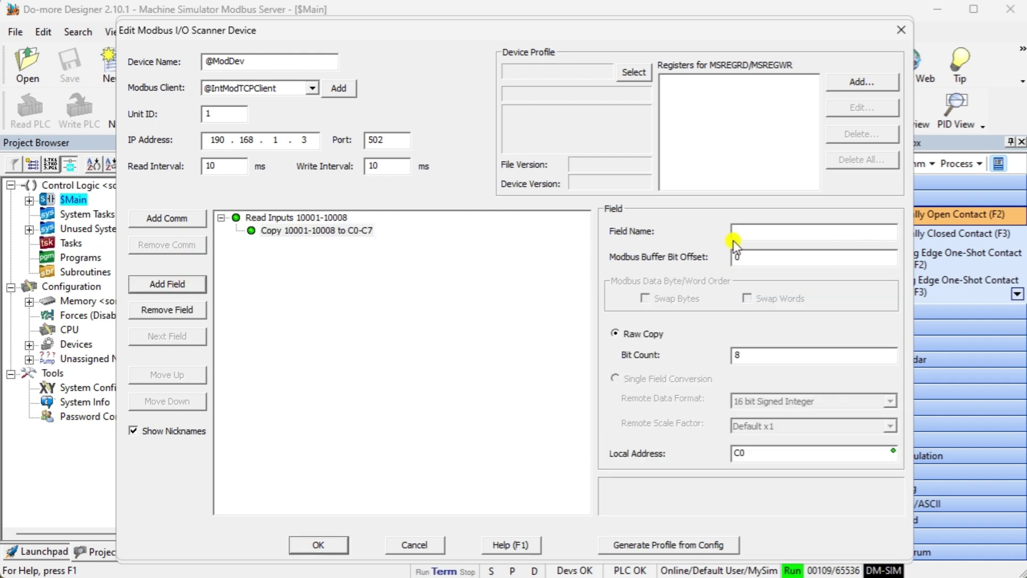
pyautogui.moveTo(751, 452); pyautogui.dragTo(720, 455)
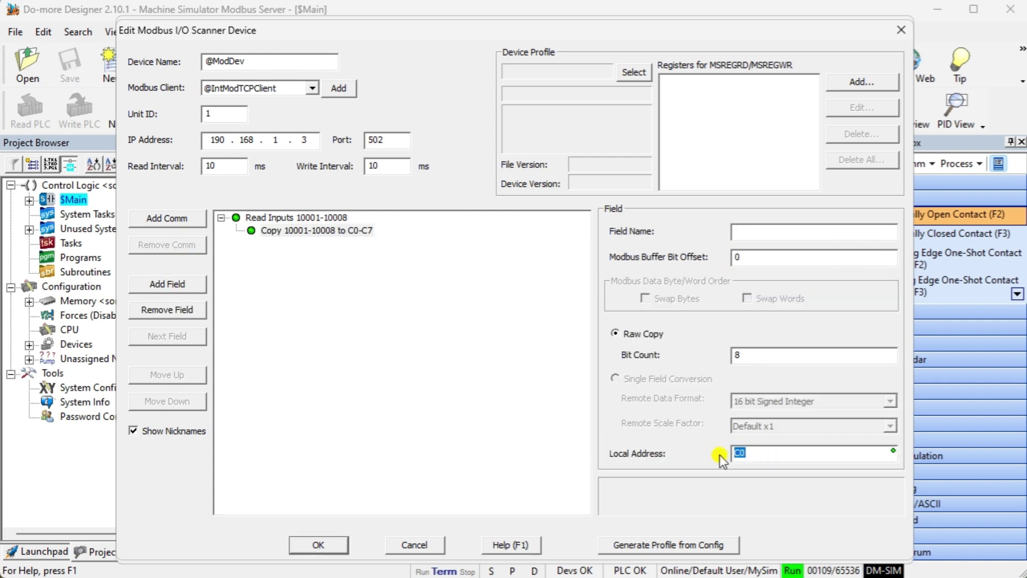
pyautogui.write('mi1')
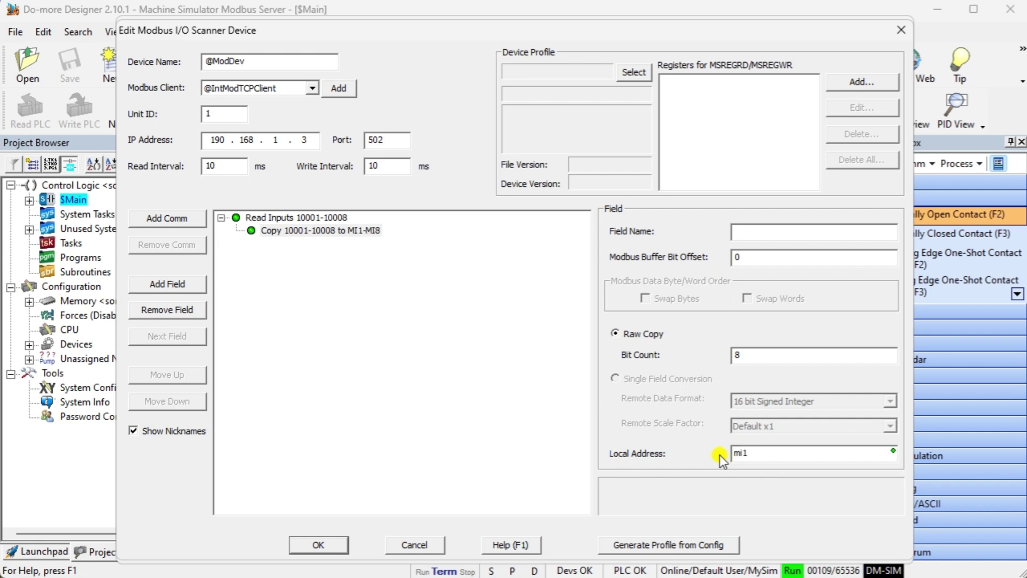
pyautogui.press('Return')
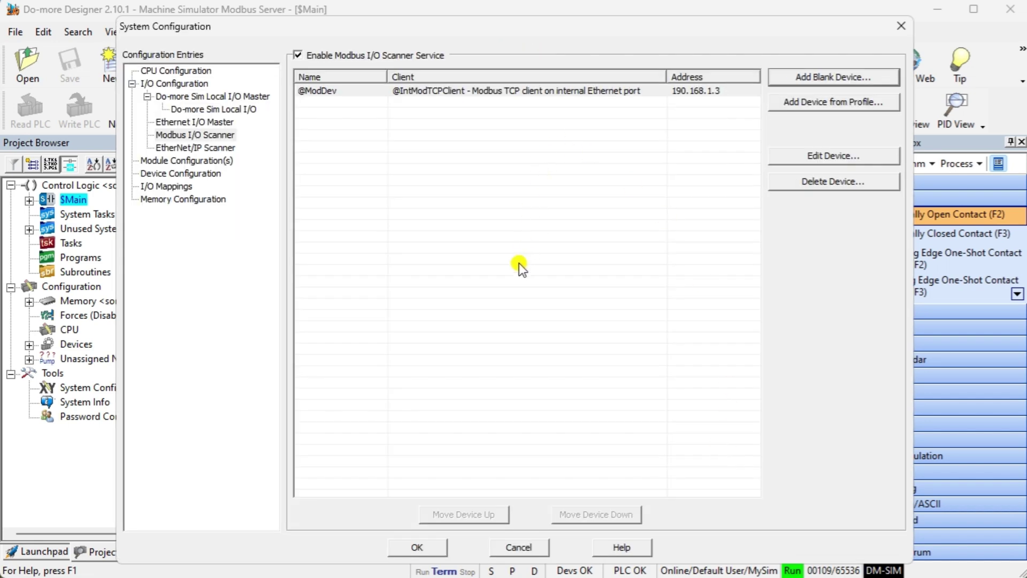
pyautogui.doubleClick(415, 89)
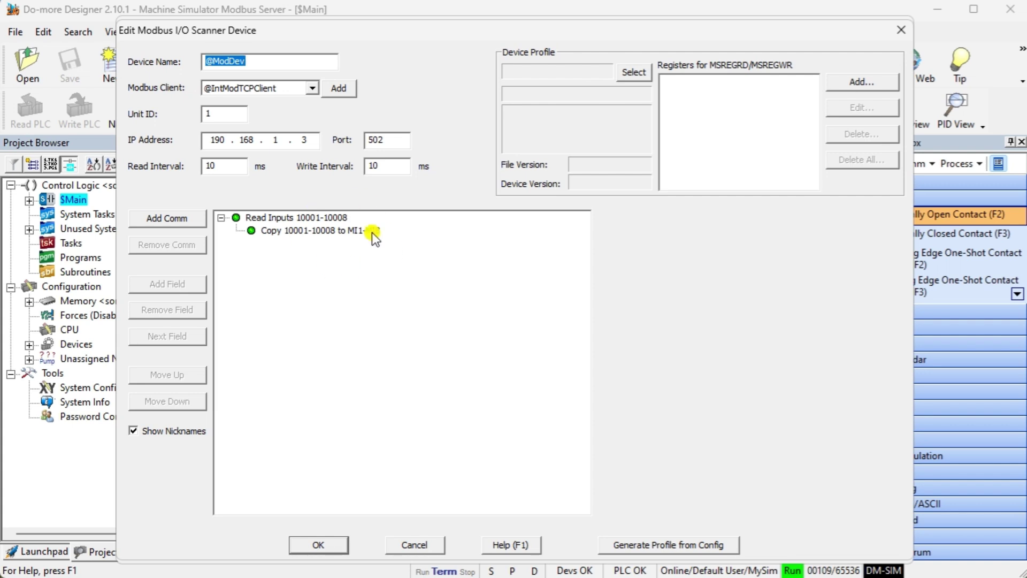
pyautogui.click(155, 217)
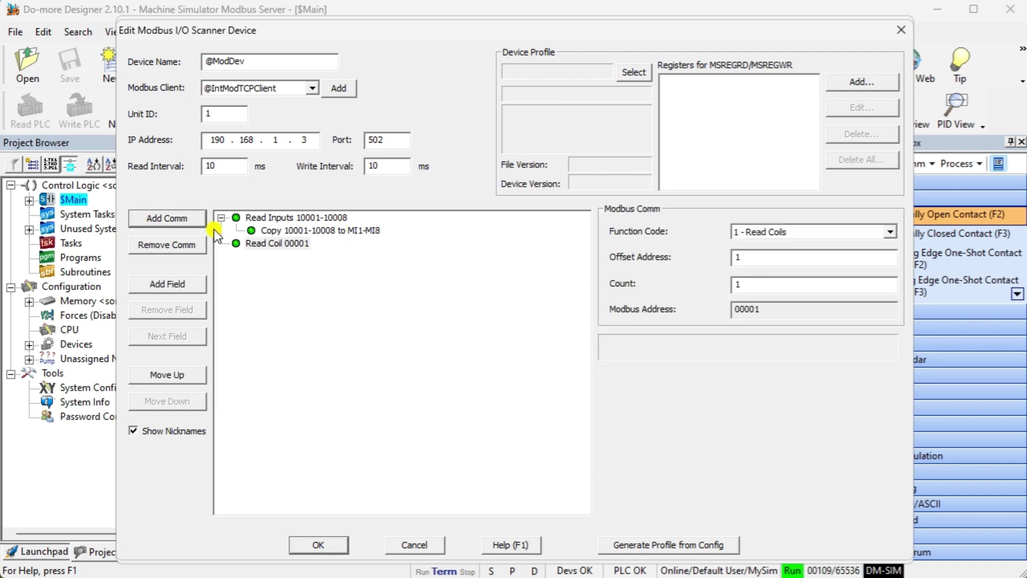
pyautogui.click(811, 233)
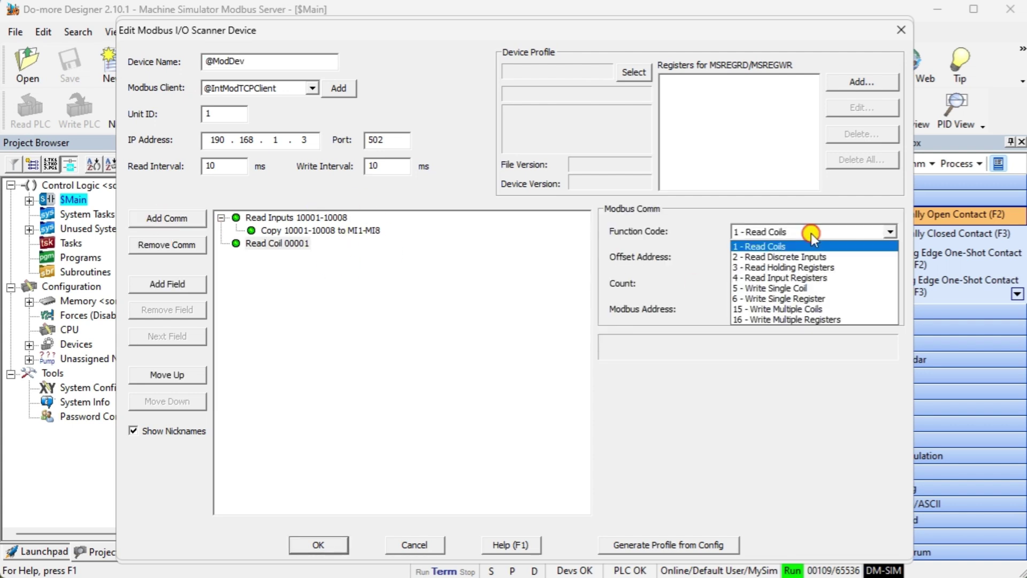
pyautogui.click(803, 309)
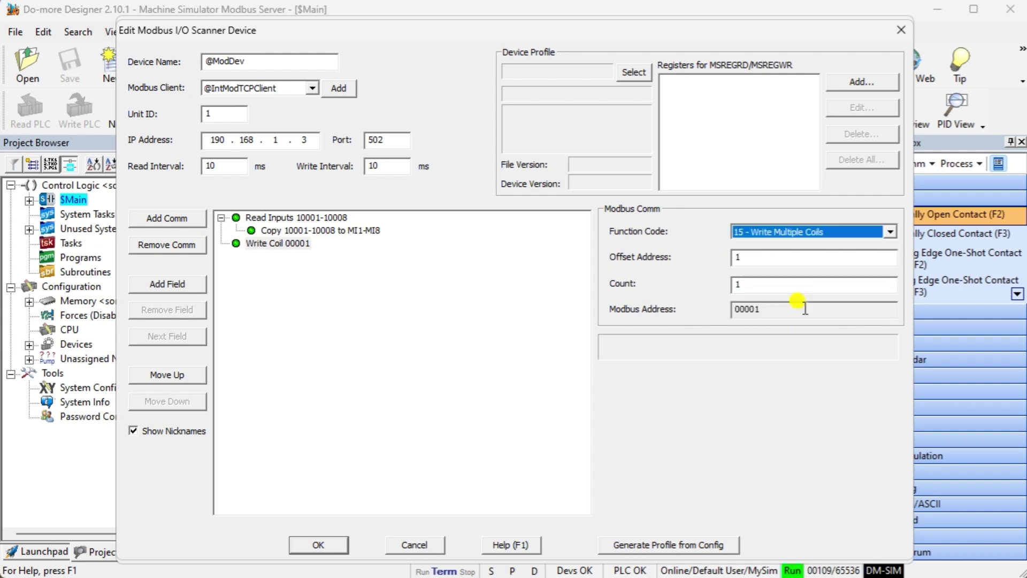
pyautogui.doubleClick(739, 283)
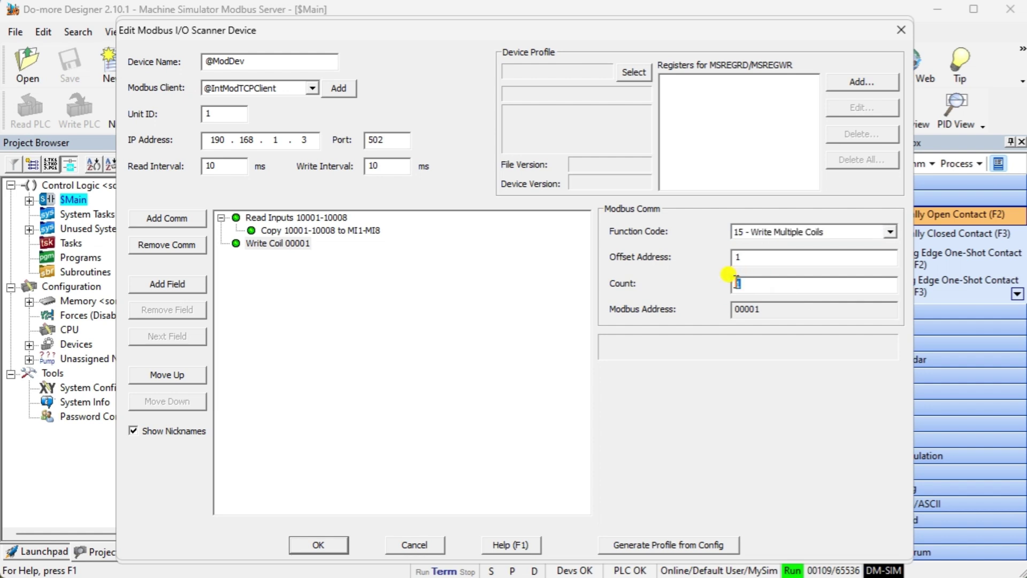
pyautogui.write('8')
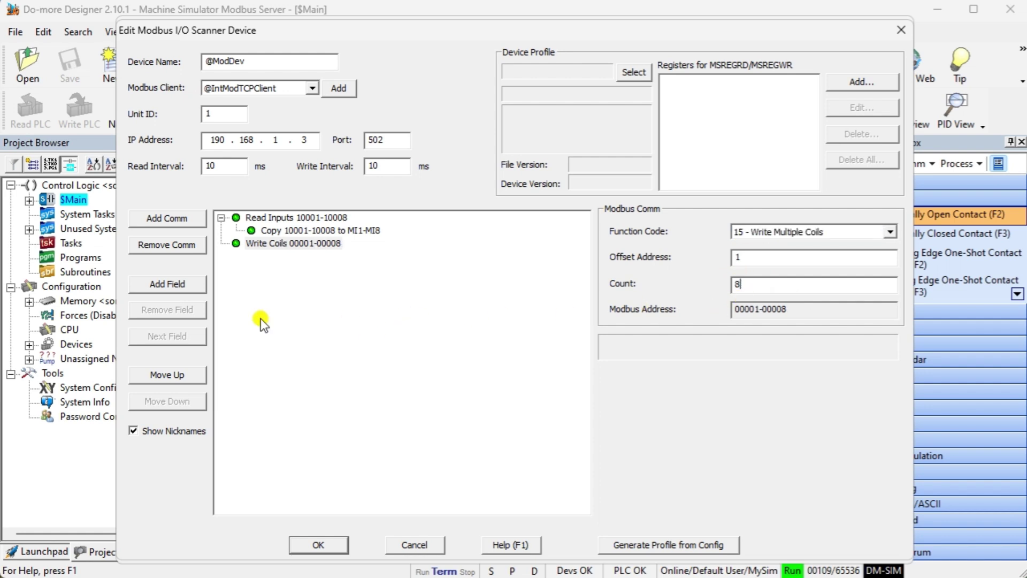
# Add a field to the write coils communication that copies from local address MC1
pyautogui.click(175, 283)
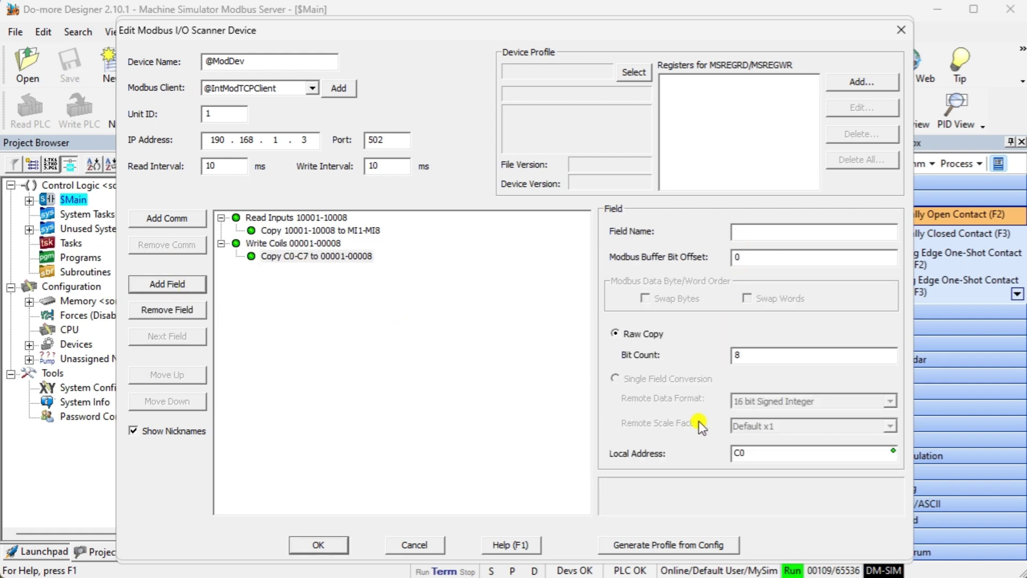
pyautogui.moveTo(746, 453); pyautogui.dragTo(724, 454)
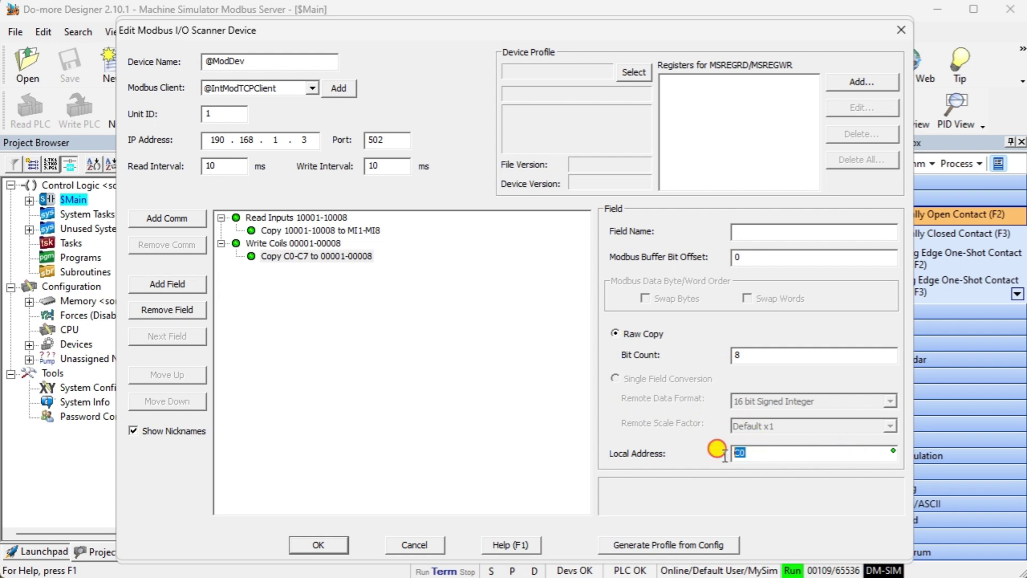
pyautogui.write('mc1')
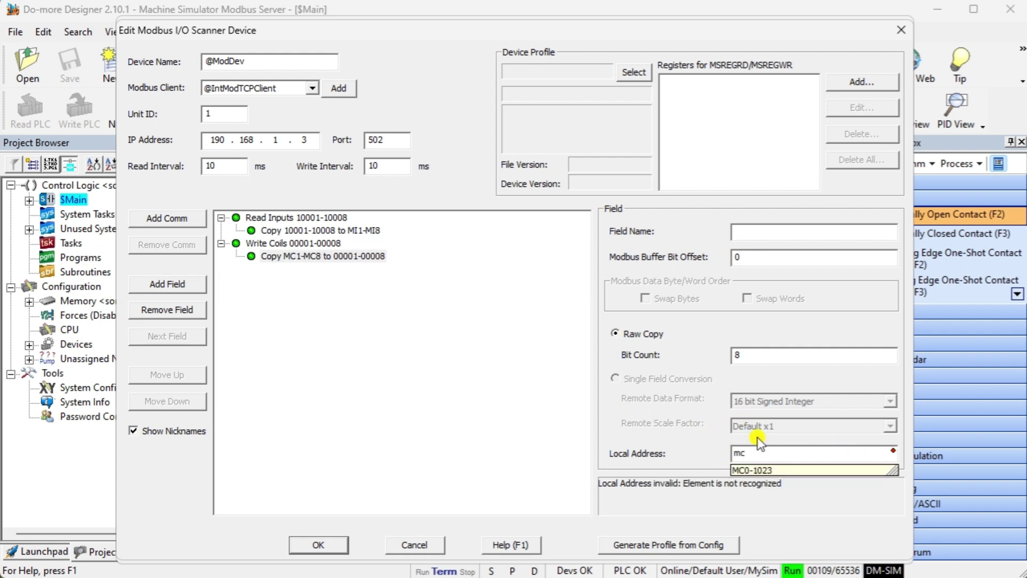
pyautogui.click(462, 368)
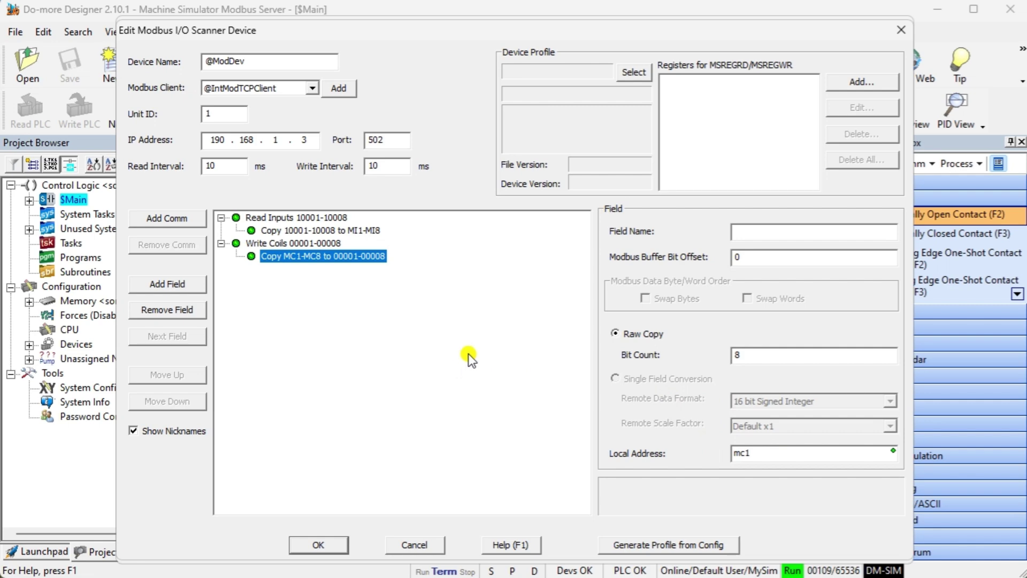
# Review the read inputs and write coils entries with their fields, and accept the scanner device and system configuration changes
pyautogui.click(296, 217)
pyautogui.click(301, 230)
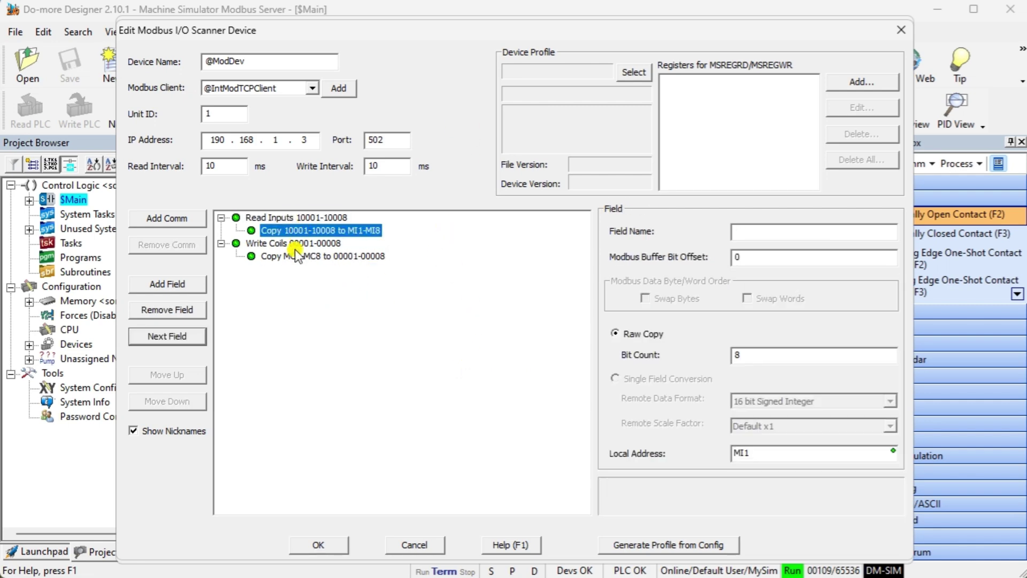
pyautogui.click(296, 245)
pyautogui.click(300, 258)
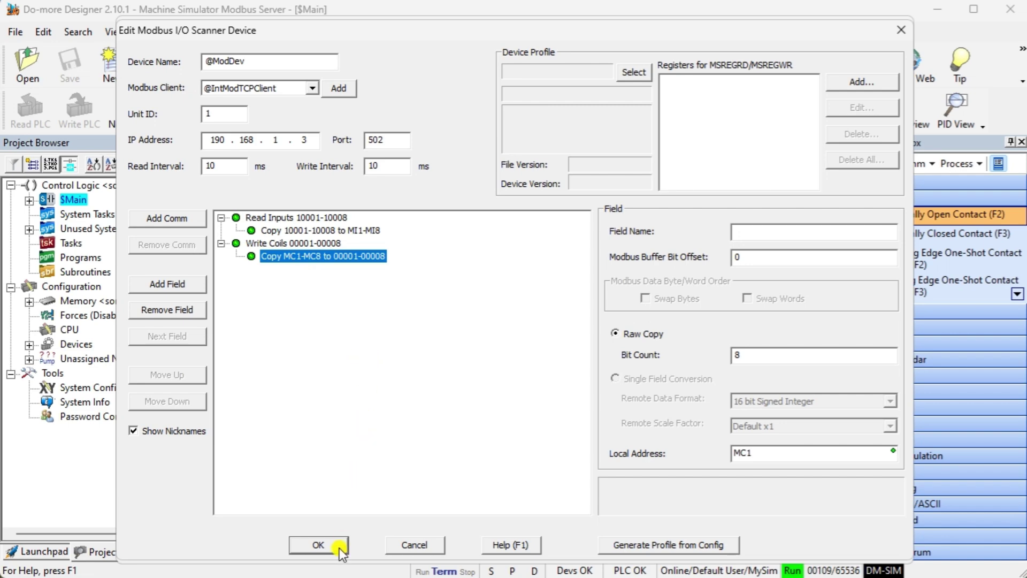
pyautogui.click(319, 545)
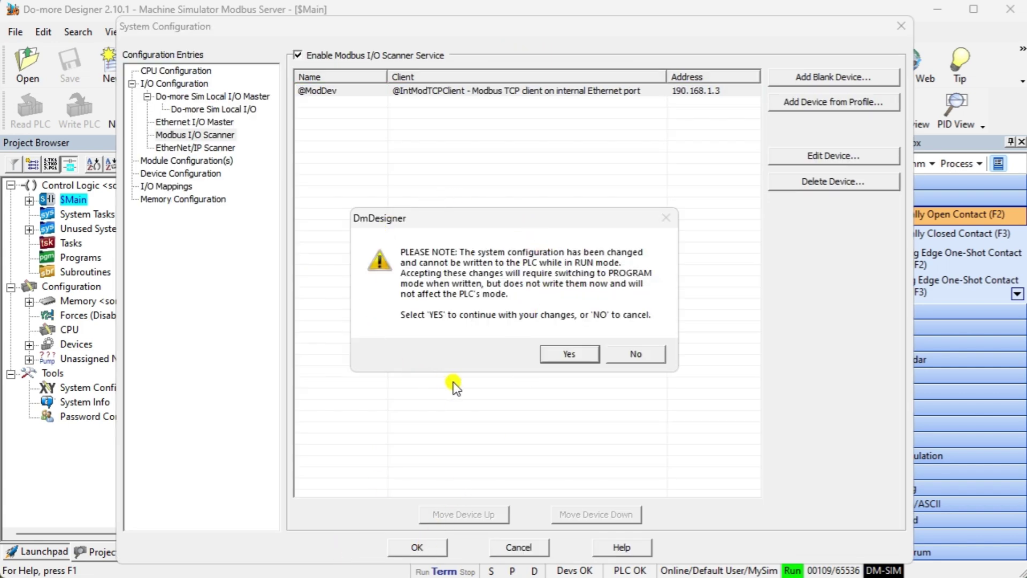
pyautogui.click(571, 351)
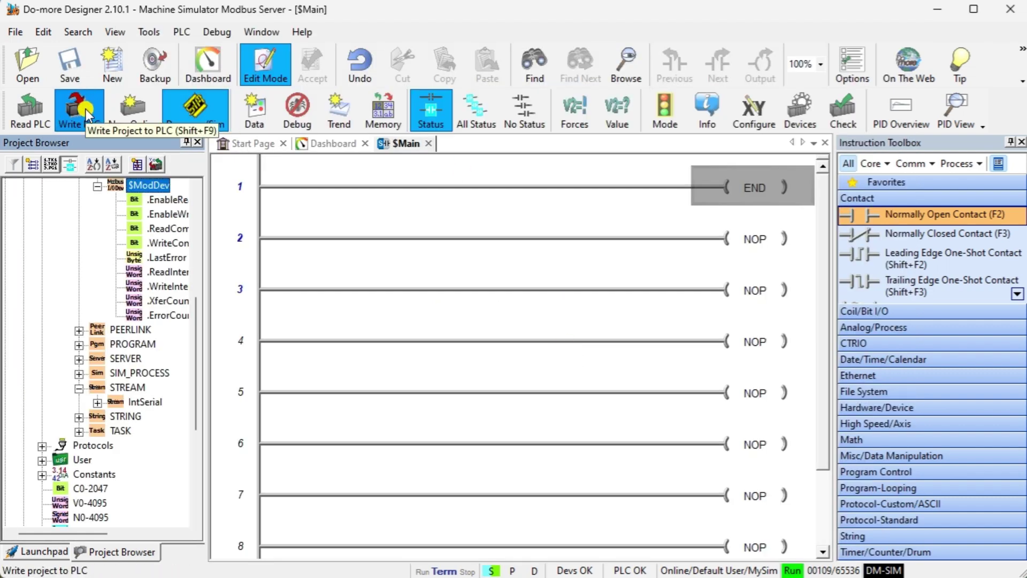
# Write the project to the PLC through PROGRAM mode with a switch back to RUN mode, and save the project
pyautogui.moveTo(195, 323); pyautogui.dragTo(199, 240)
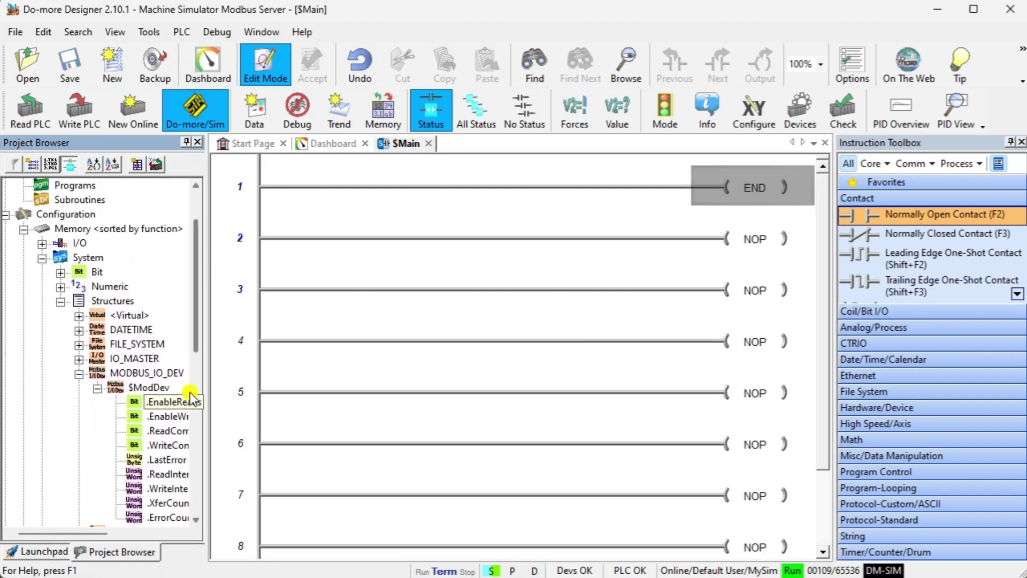
pyautogui.click(79, 108)
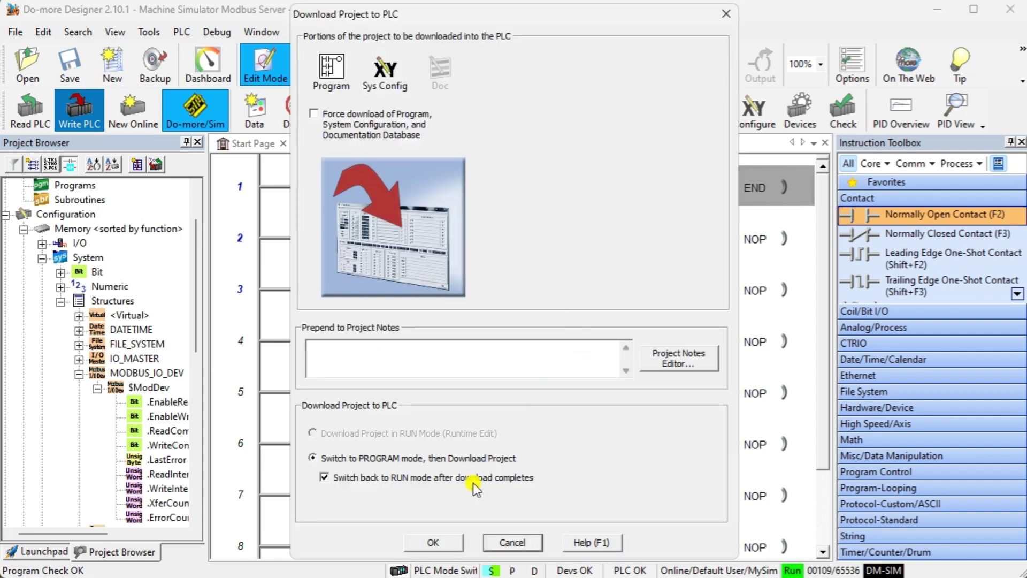
pyautogui.click(434, 543)
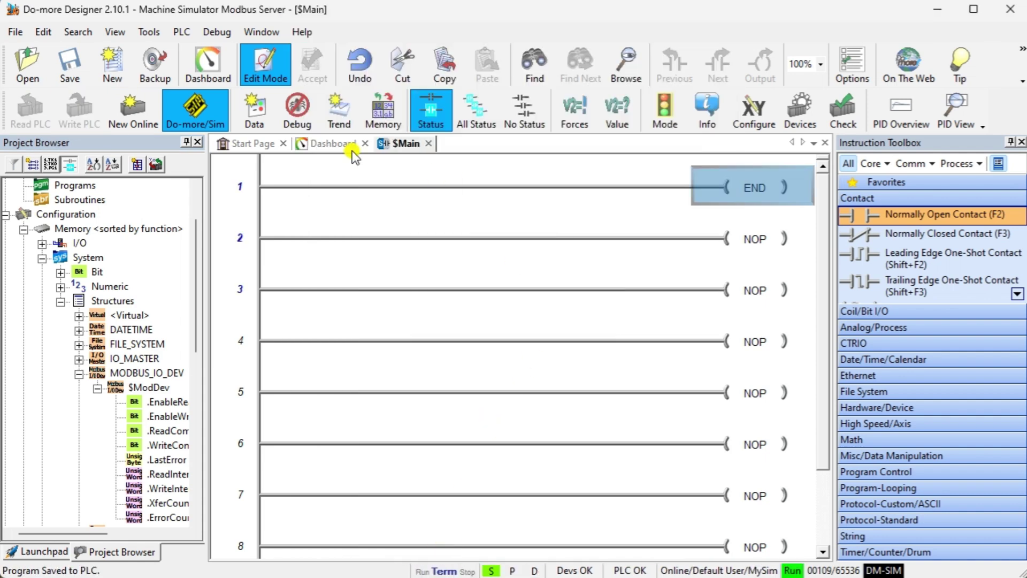
pyautogui.click(69, 63)
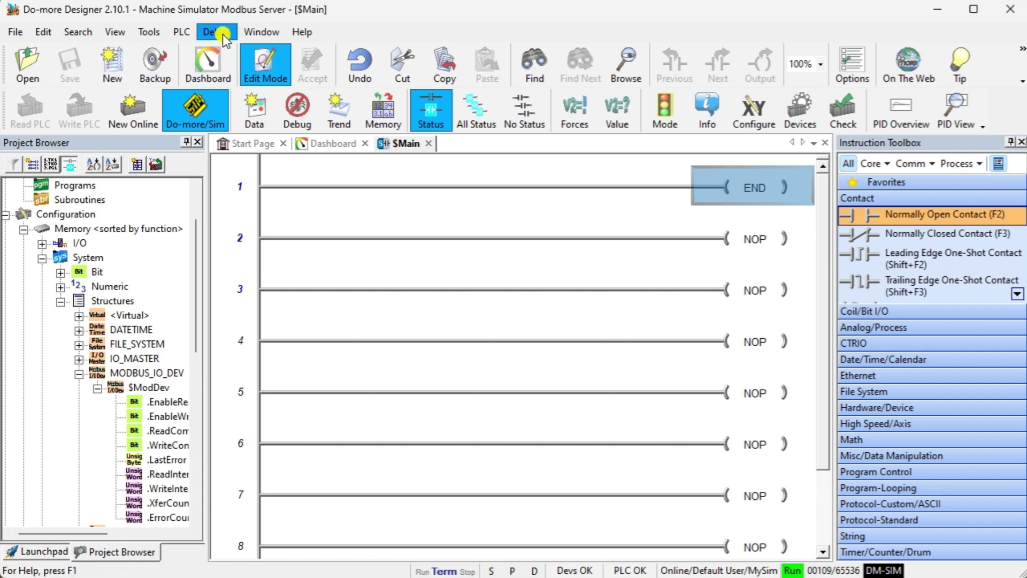
pyautogui.click(222, 35)
pyautogui.click(243, 159)
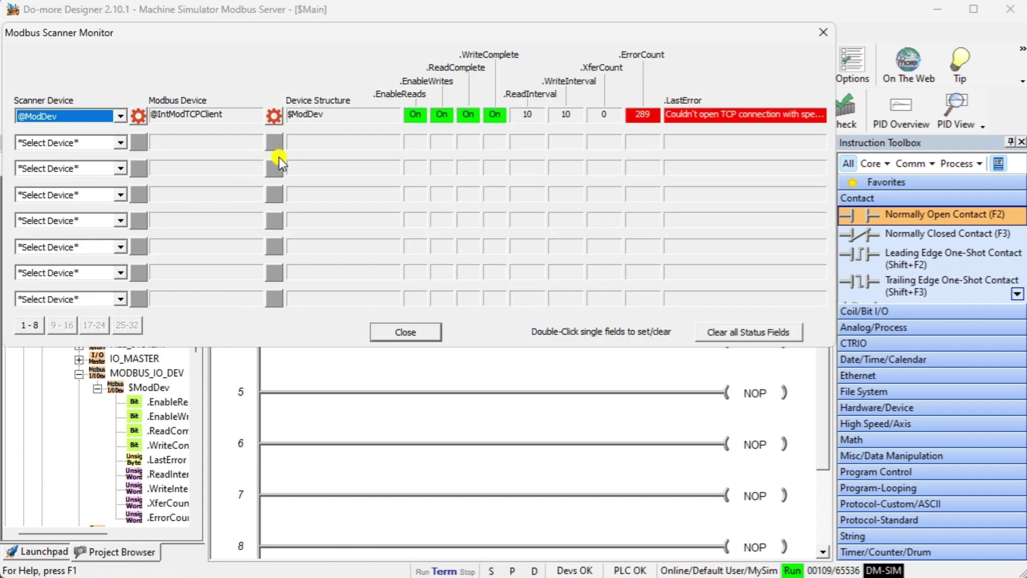
pyautogui.moveTo(396, 36); pyautogui.dragTo(437, 52)
pyautogui.click(735, 347)
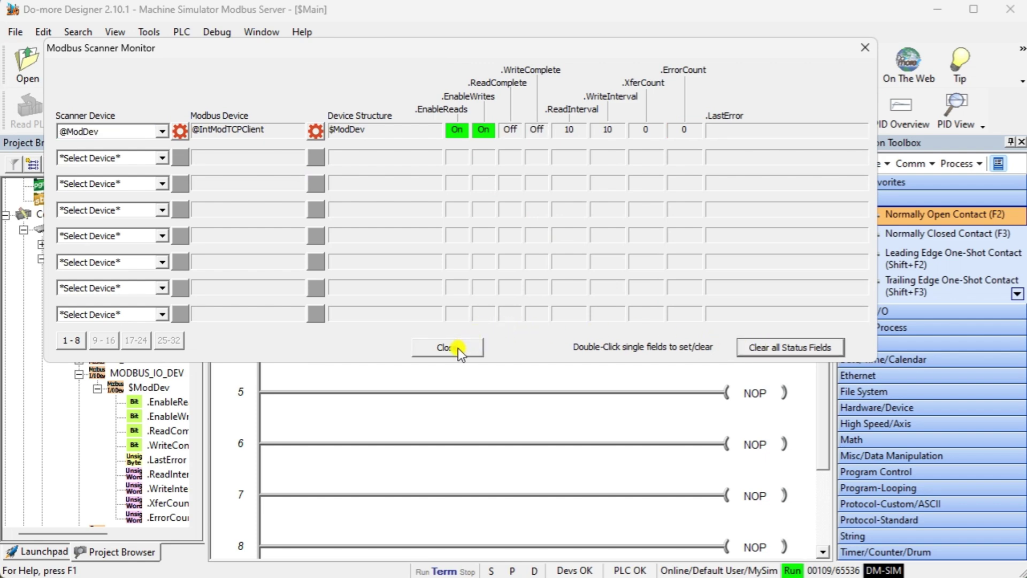
pyautogui.click(161, 132)
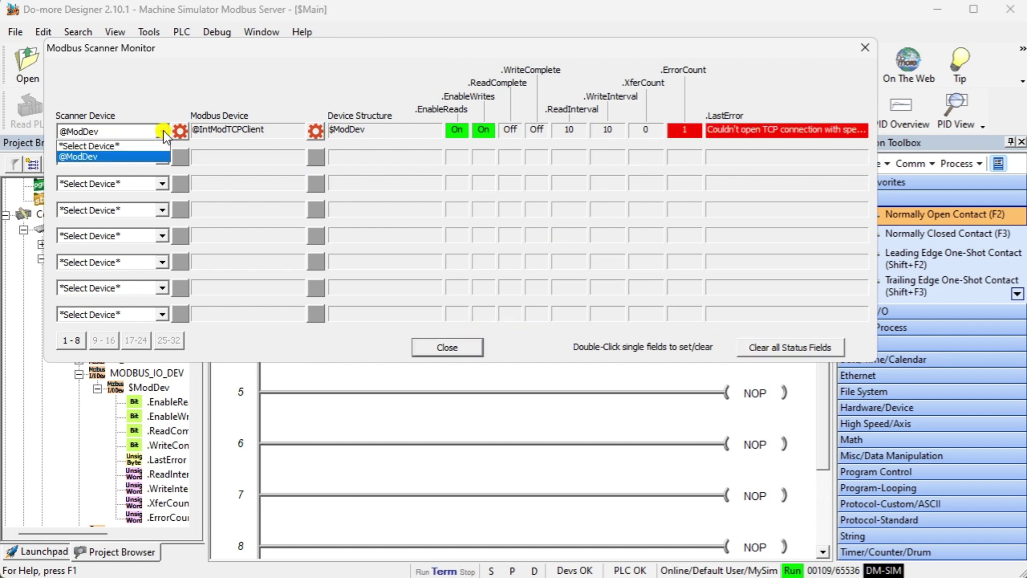
pyautogui.click(134, 157)
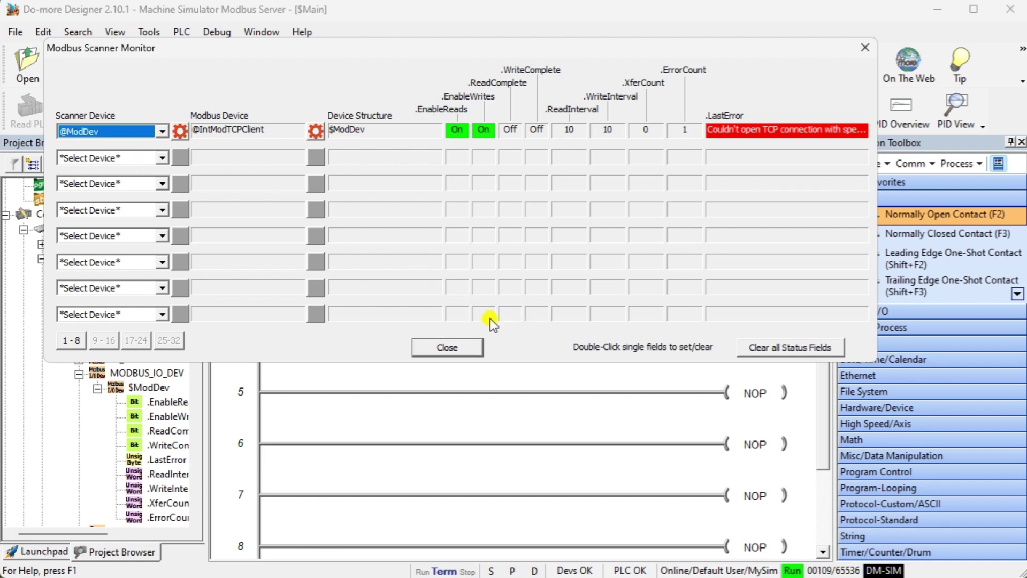
pyautogui.click(464, 345)
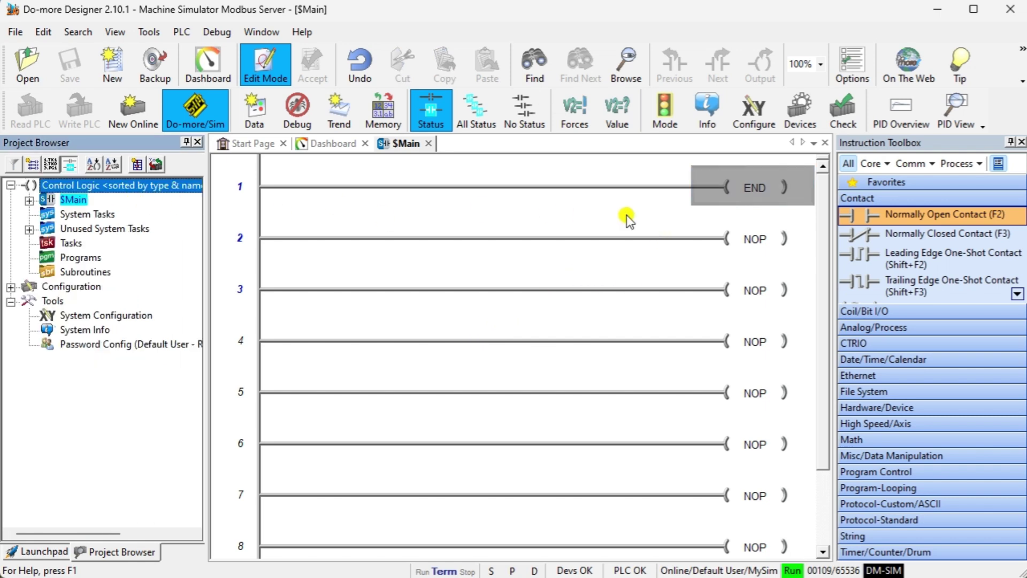
# Compare the internal Ethernet port IP in the CPU configuration with the Modbus I/O Scanner device's address
pyautogui.doubleClick(107, 314)
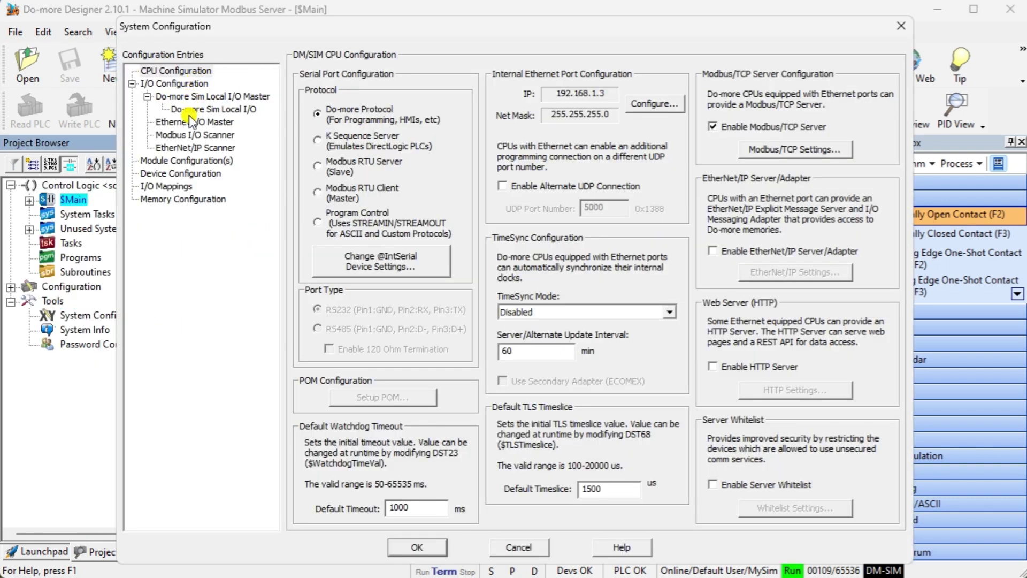
pyautogui.click(190, 136)
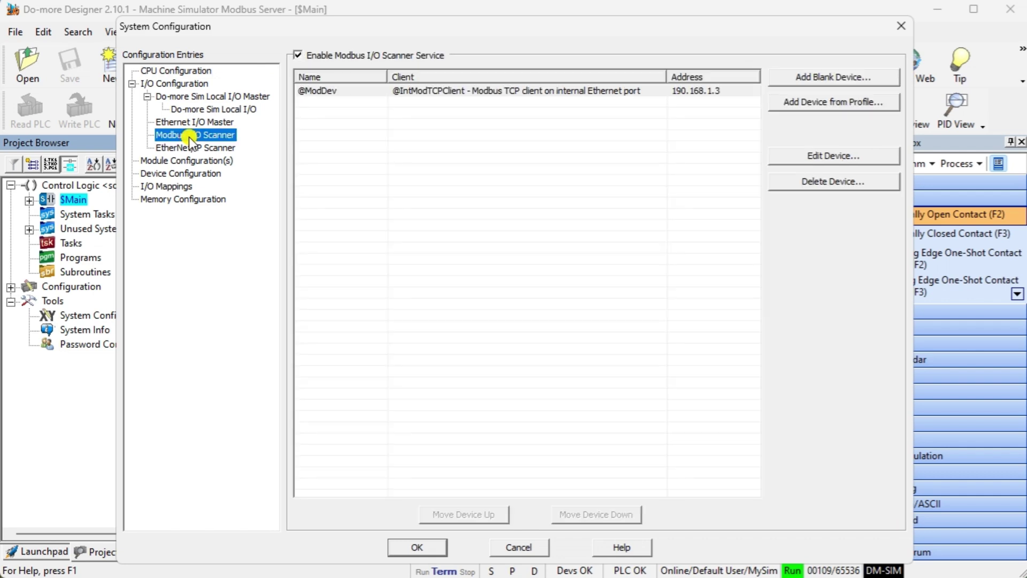
pyautogui.click(178, 71)
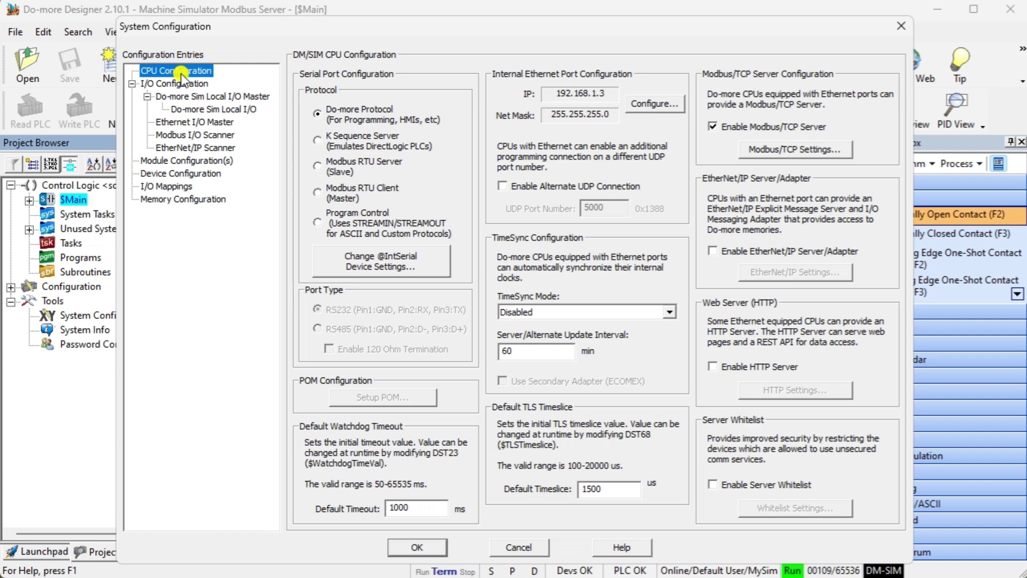
pyautogui.click(191, 135)
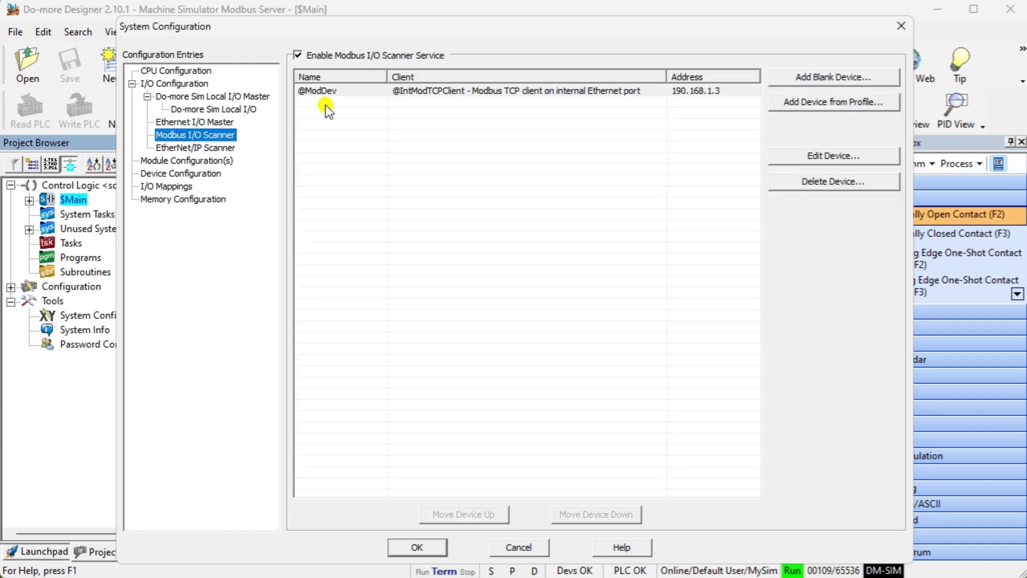
pyautogui.doubleClick(452, 92)
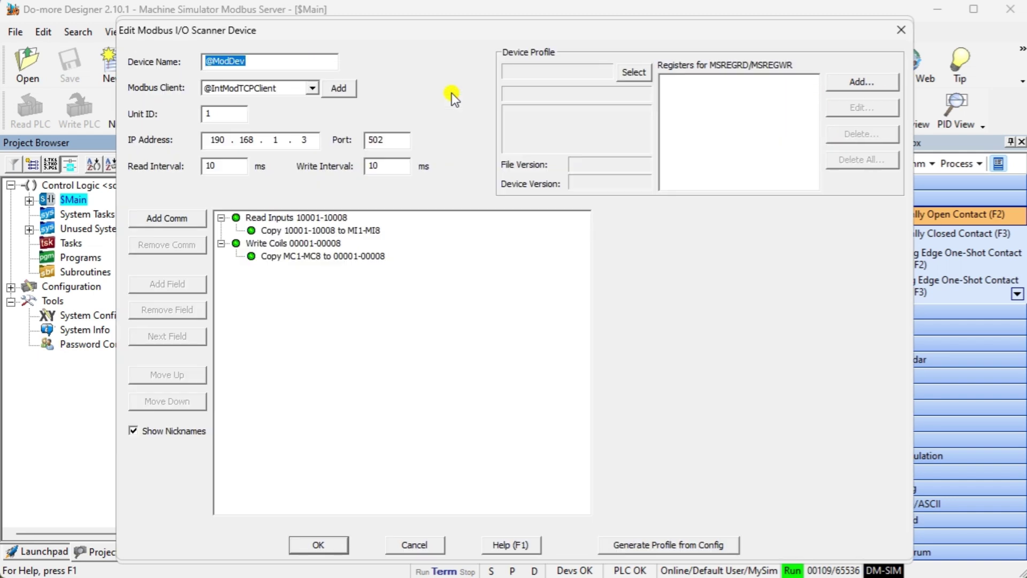
pyautogui.doubleClick(218, 140)
pyautogui.write('192.168.1.3')
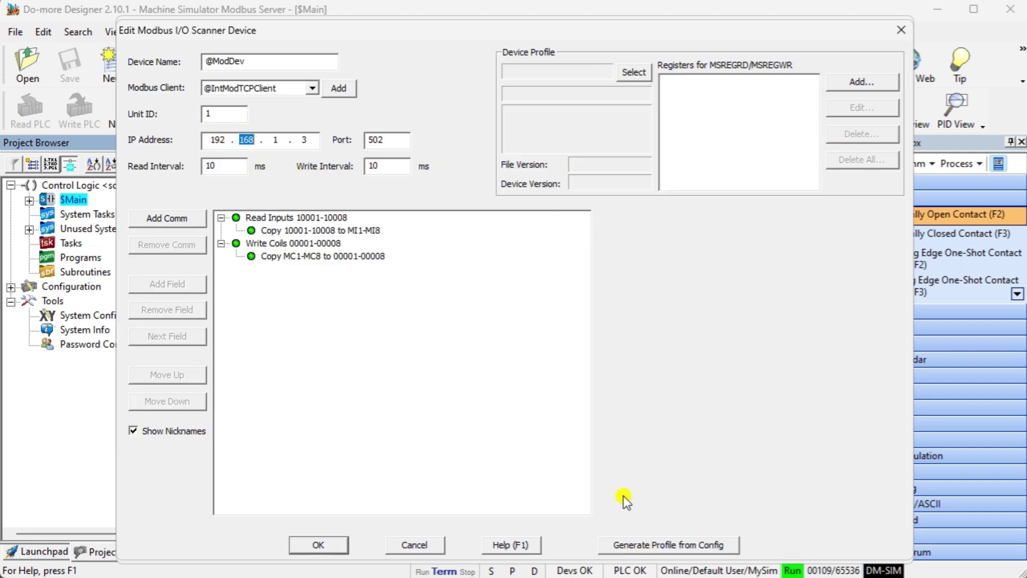
pyautogui.click(326, 544)
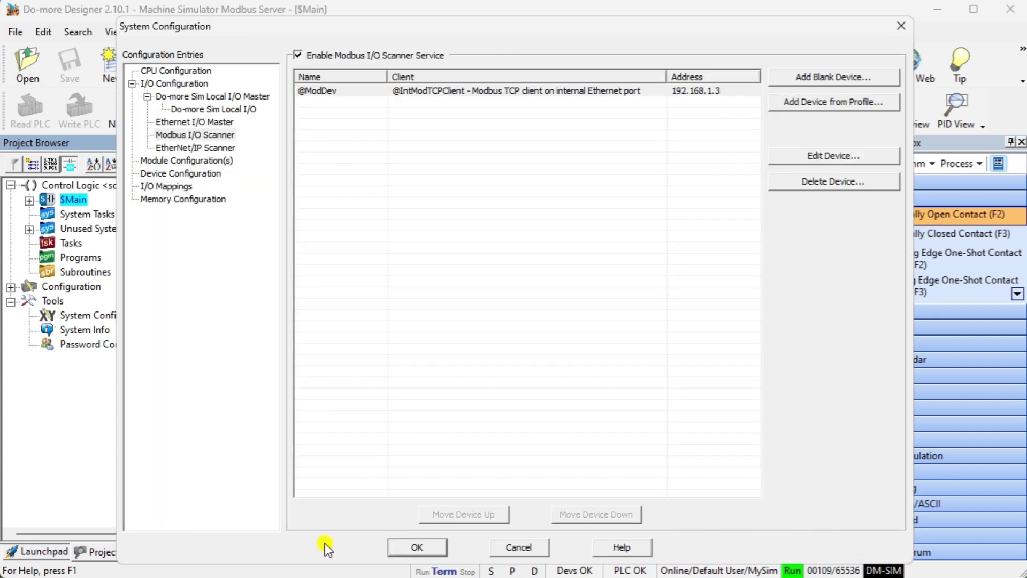
# Accept the changed system configuration and write the project to the PLC
pyautogui.click(418, 547)
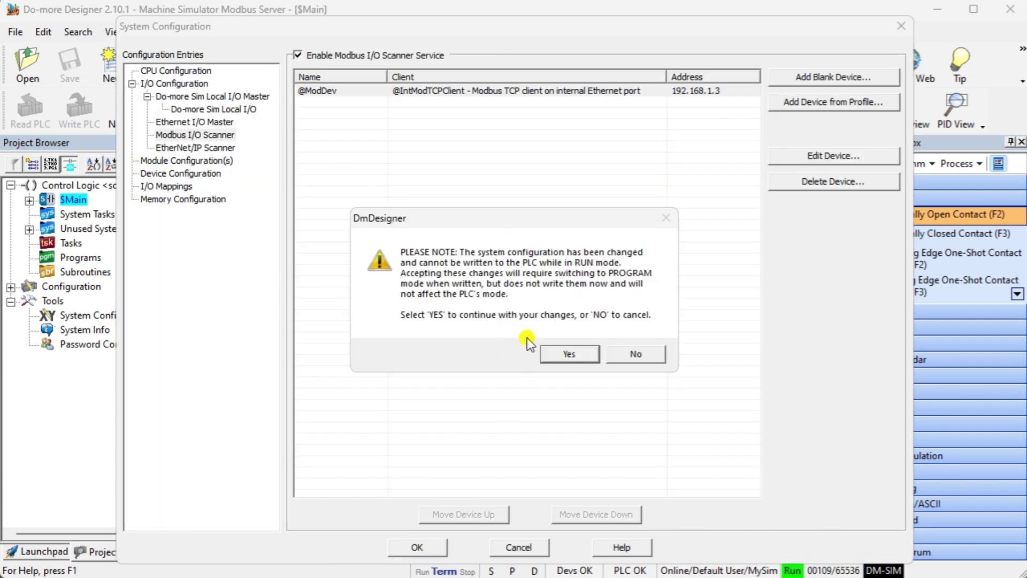
pyautogui.click(571, 354)
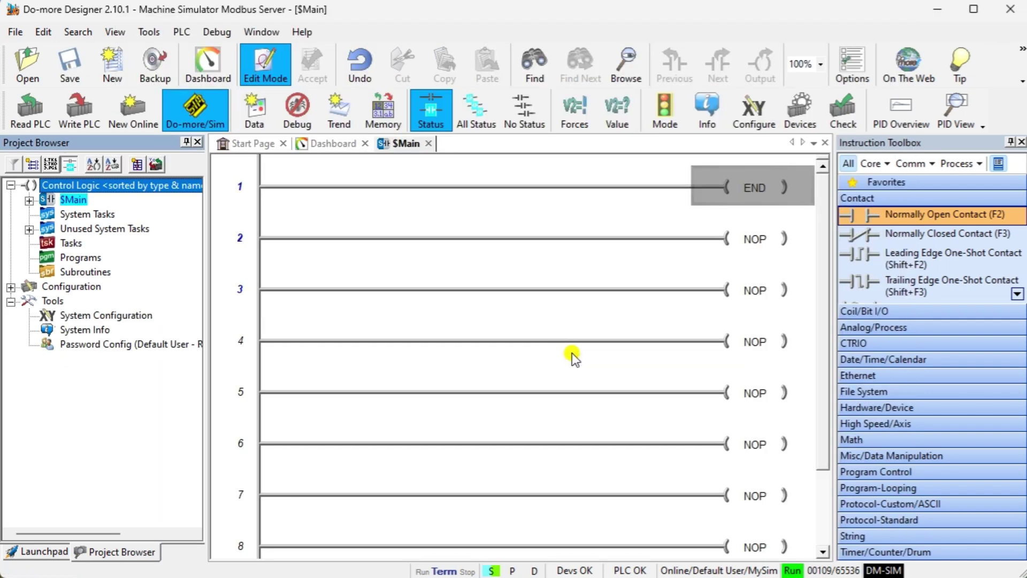
pyautogui.click(73, 114)
pyautogui.click(438, 543)
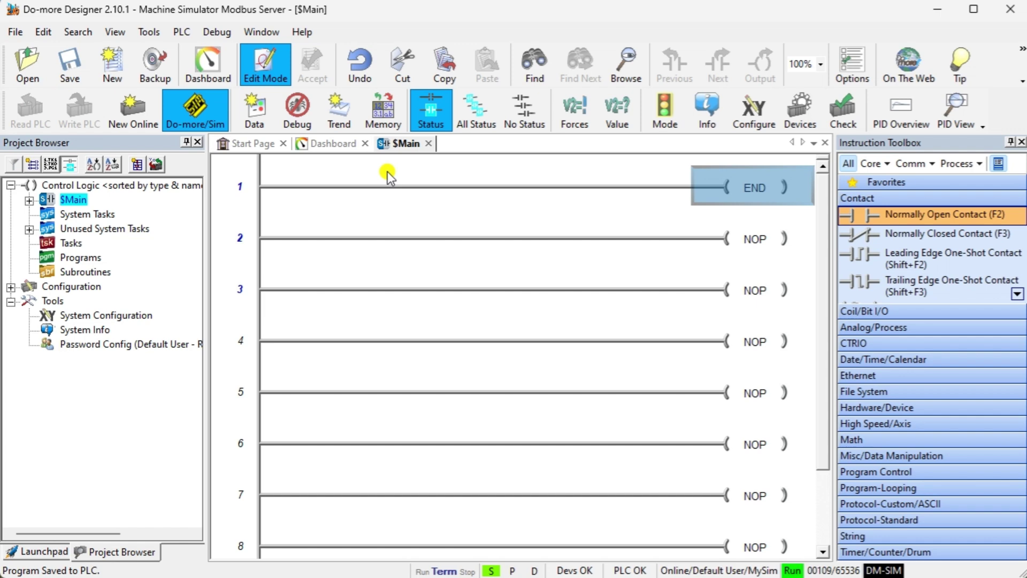
pyautogui.click(216, 32)
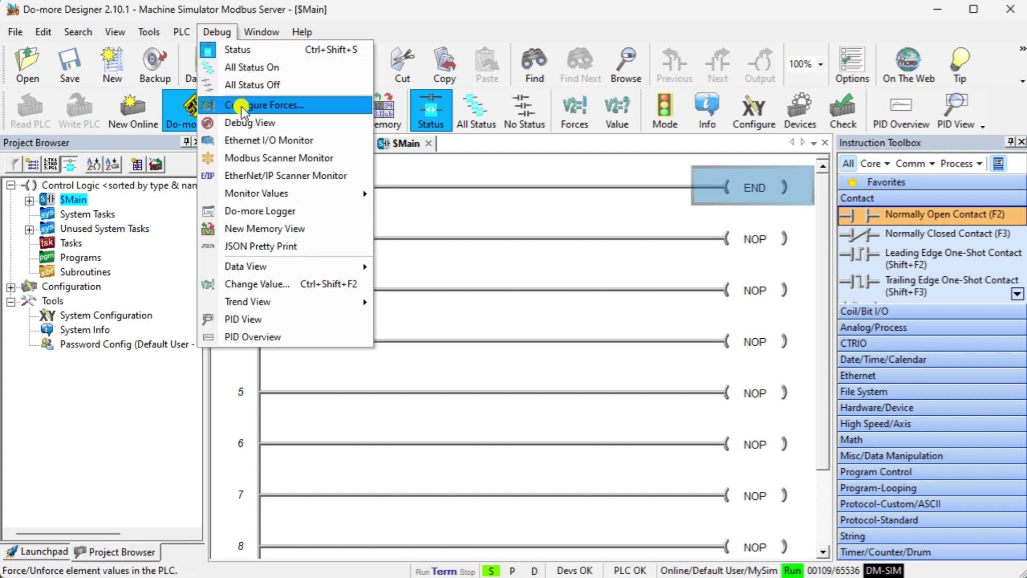
pyautogui.click(252, 154)
pyautogui.click(715, 331)
pyautogui.moveTo(489, 34); pyautogui.dragTo(573, 63)
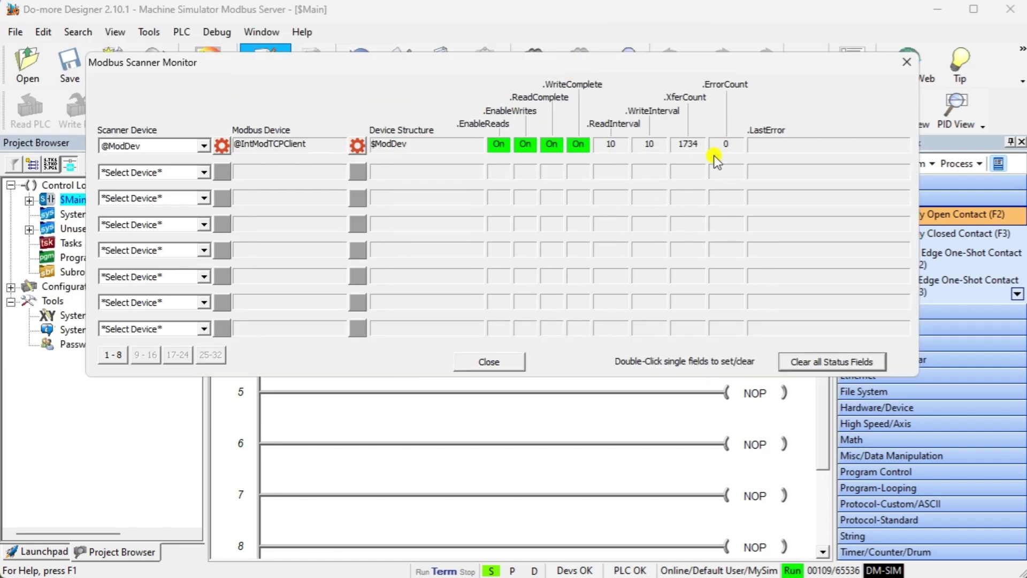
# Close the Modbus Scanner Monitor and create a new Data View as a tall floating window
pyautogui.click(489, 363)
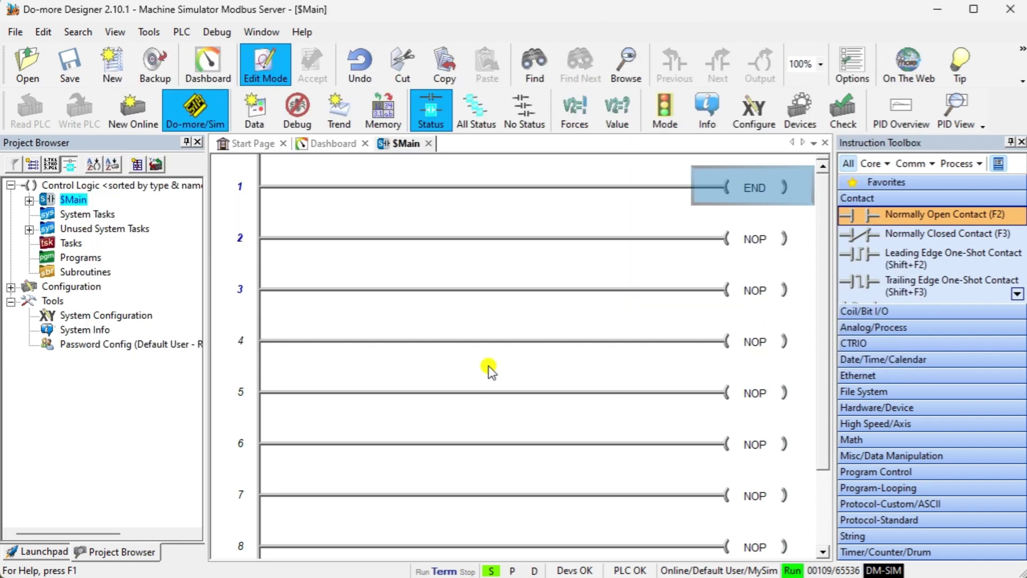
pyautogui.click(216, 33)
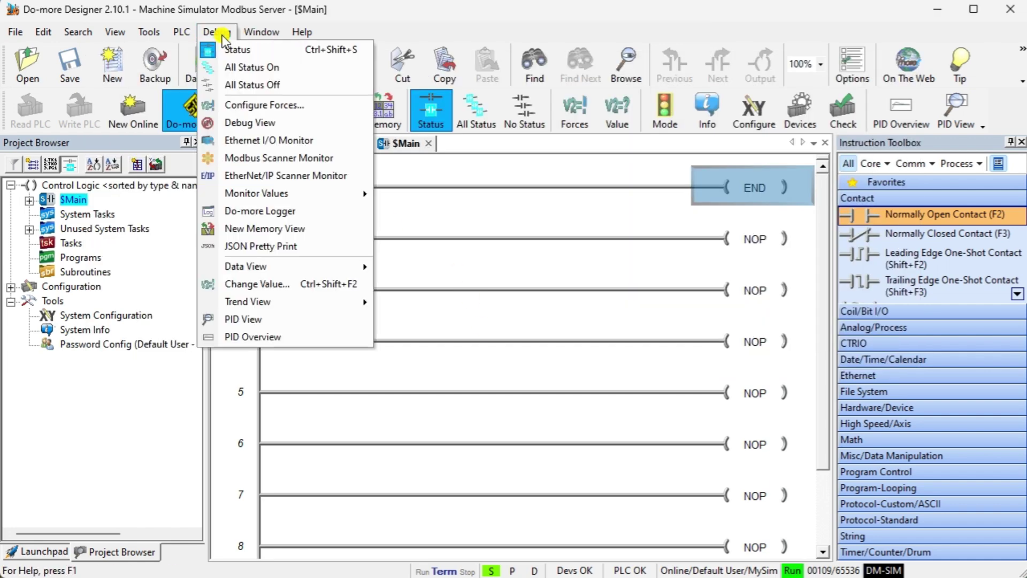
pyautogui.moveTo(264, 268)
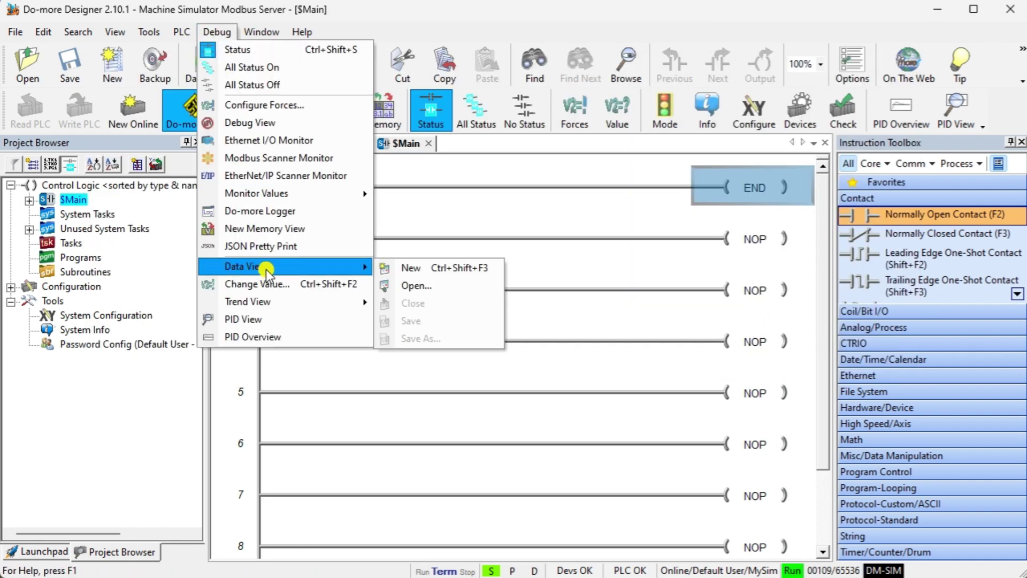
pyautogui.click(409, 270)
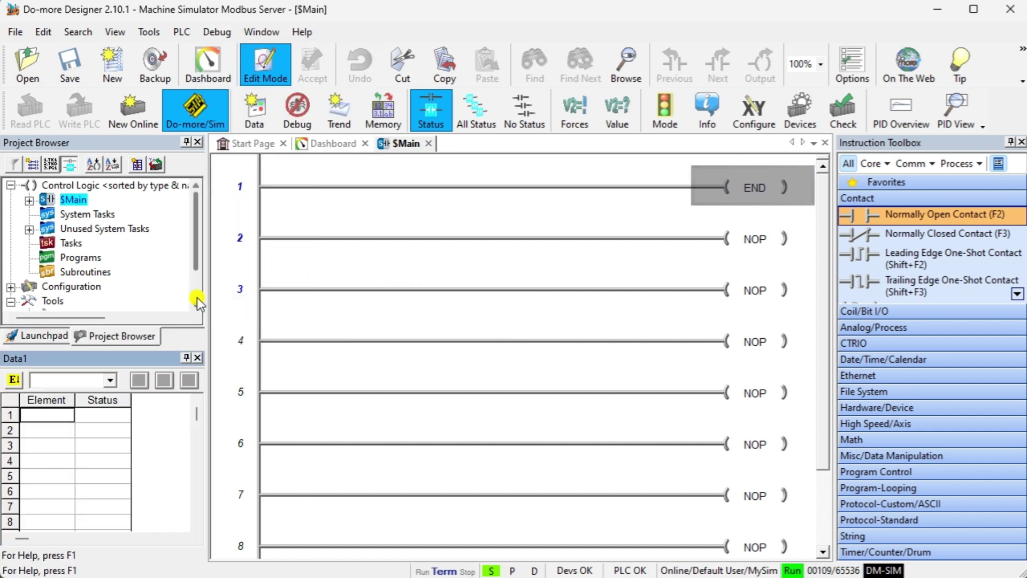
pyautogui.moveTo(123, 355); pyautogui.dragTo(155, 83)
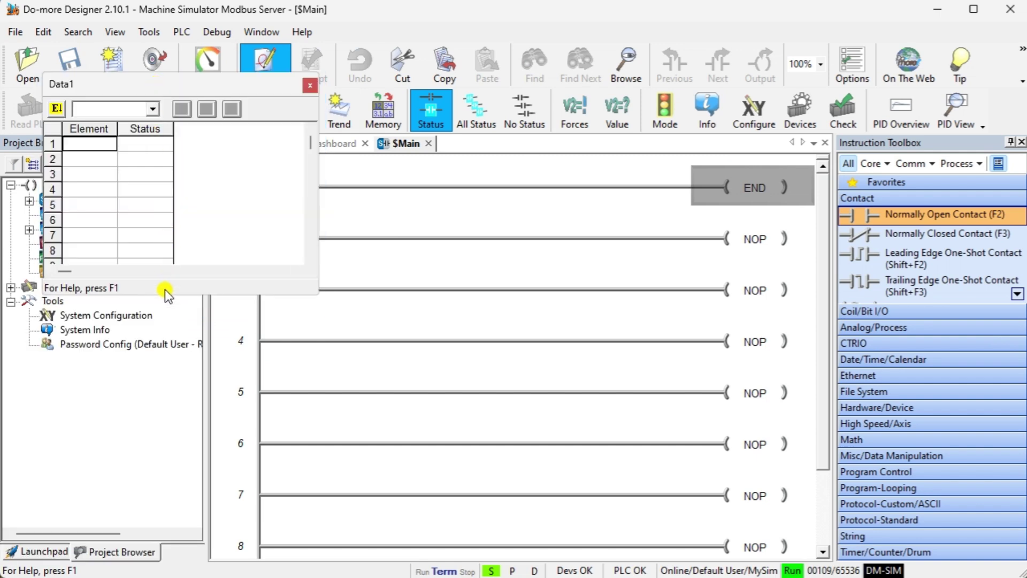
pyautogui.moveTo(165, 295); pyautogui.dragTo(154, 511)
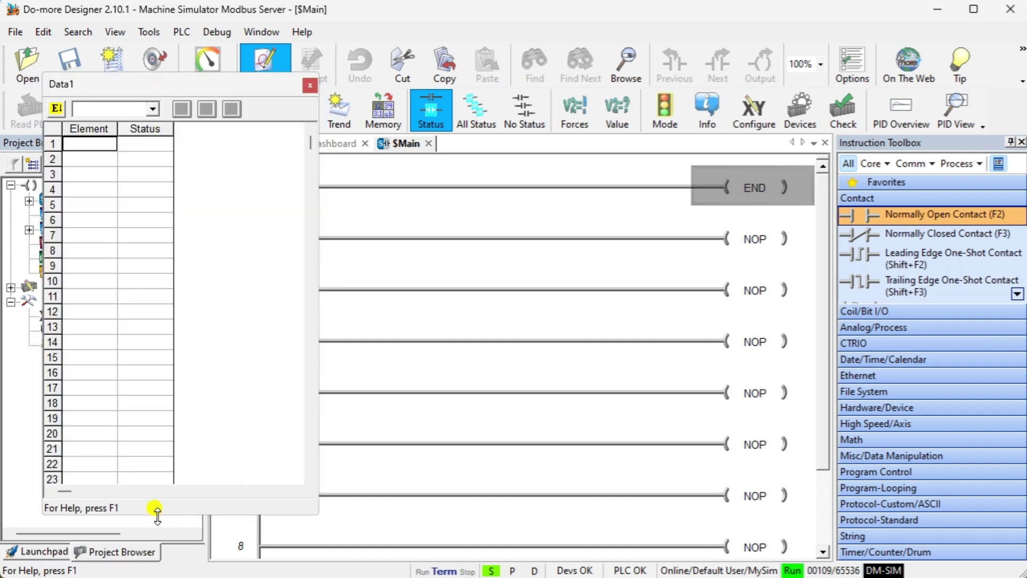
# List elements MI1 through MI6 in rows 1 to 6 of the Data1 view
pyautogui.click(95, 145)
pyautogui.write('MC1')
pyautogui.press('Return')
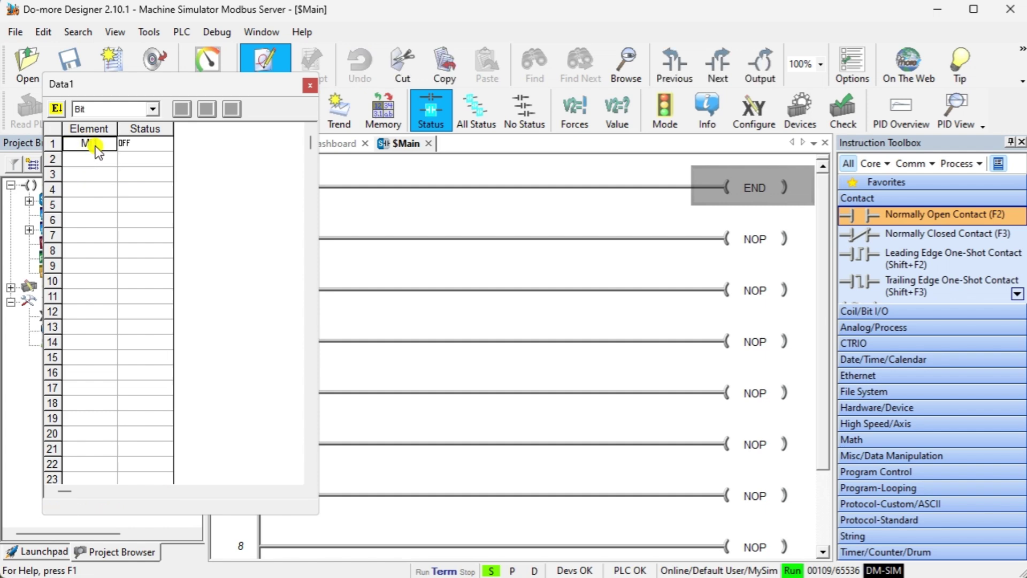
pyautogui.press('Return')
pyautogui.press('Return')
pyautogui.press('Return')
pyautogui.press('Return')
pyautogui.press('Return')
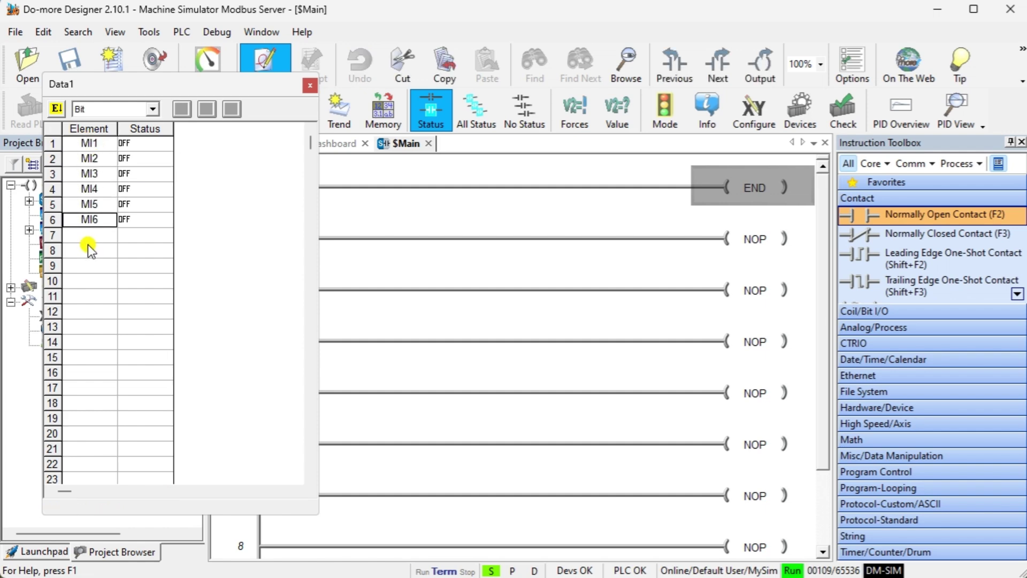
# List elements MC1 through MC6 in rows 8 to 13, leaving row 7 blank as a separator
pyautogui.click(88, 248)
pyautogui.write('MC1')
pyautogui.hotkey('ctrl', 'Return')
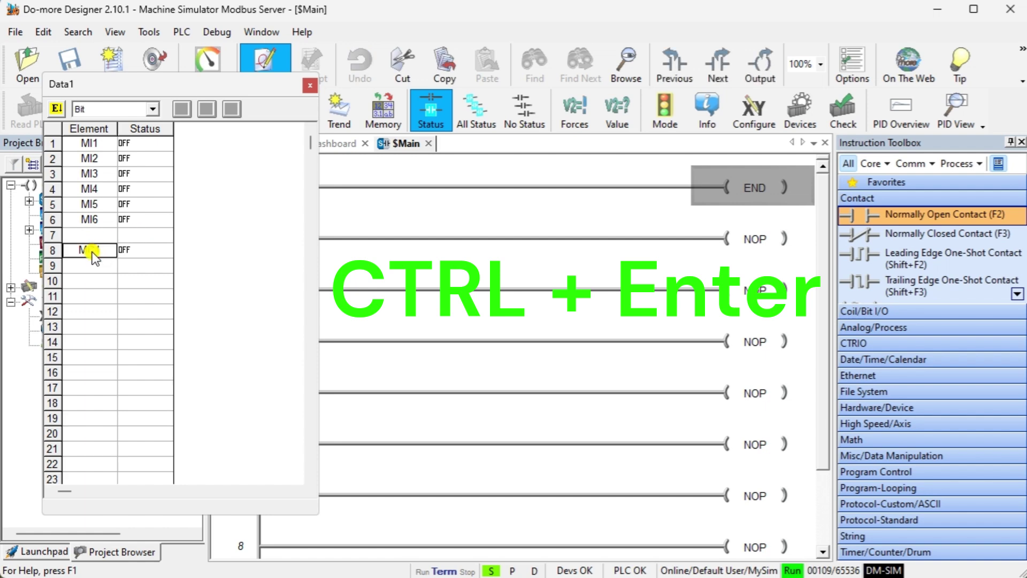
pyautogui.press('Return')
pyautogui.press('Return')
pyautogui.press('Return')
pyautogui.press('Return')
pyautogui.press('Return')
# Shorten the Data1 window, switch to Machines Simulator, and place the window clear of the conveyor scene
pyautogui.moveTo(144, 513); pyautogui.dragTo(167, 380)
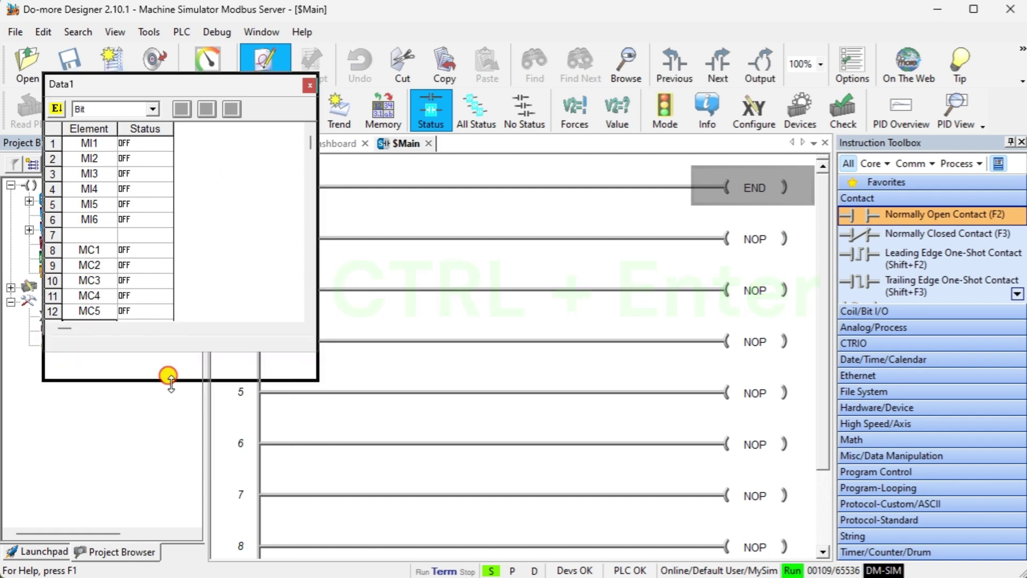
pyautogui.click(569, 12)
pyautogui.click(661, 570)
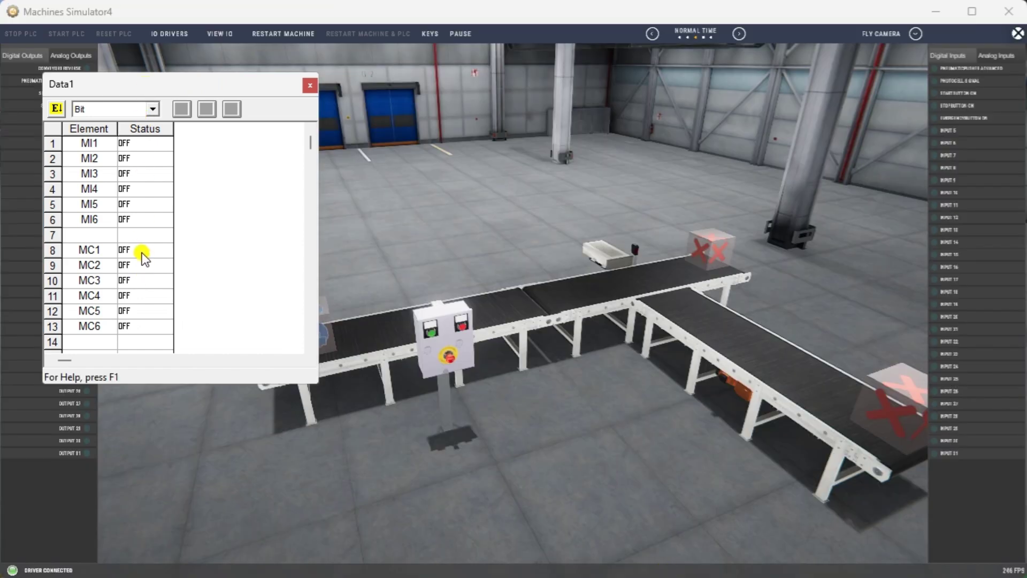
pyautogui.moveTo(153, 89); pyautogui.dragTo(124, 243)
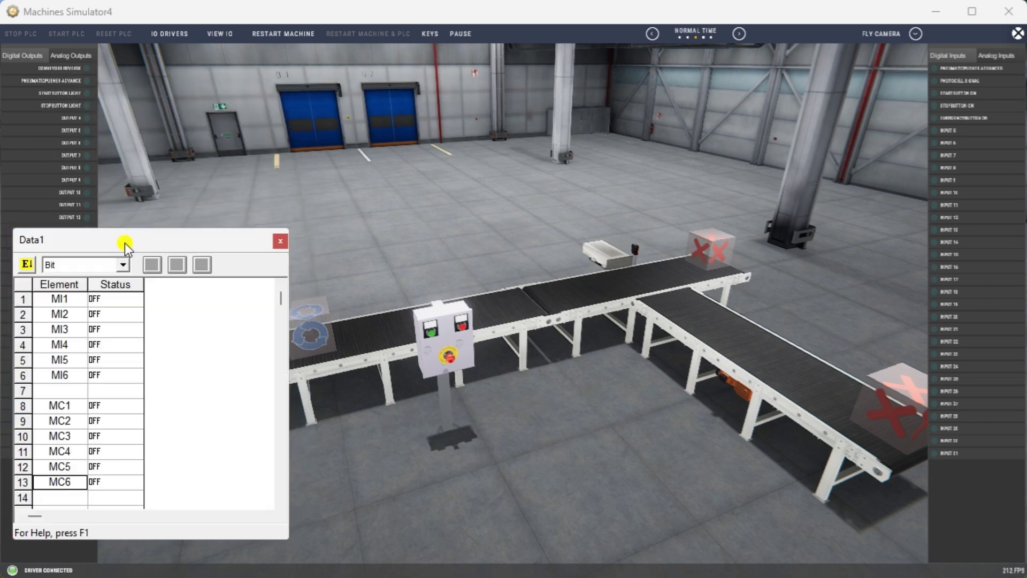
# Enable value editing in the Data1 view and try to turn MI1 on, answering the confirmation
pyautogui.click(26, 265)
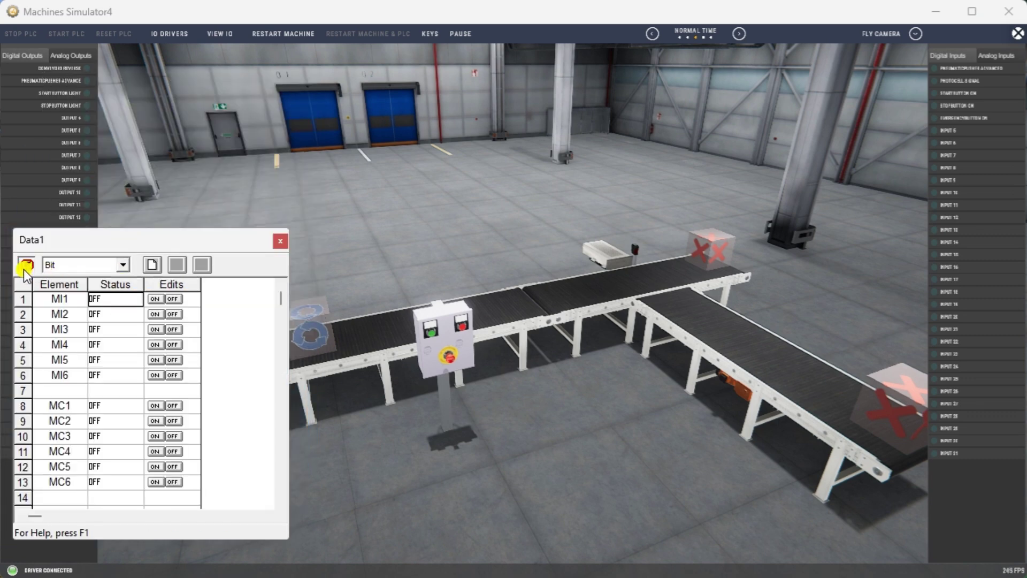
pyautogui.click(155, 299)
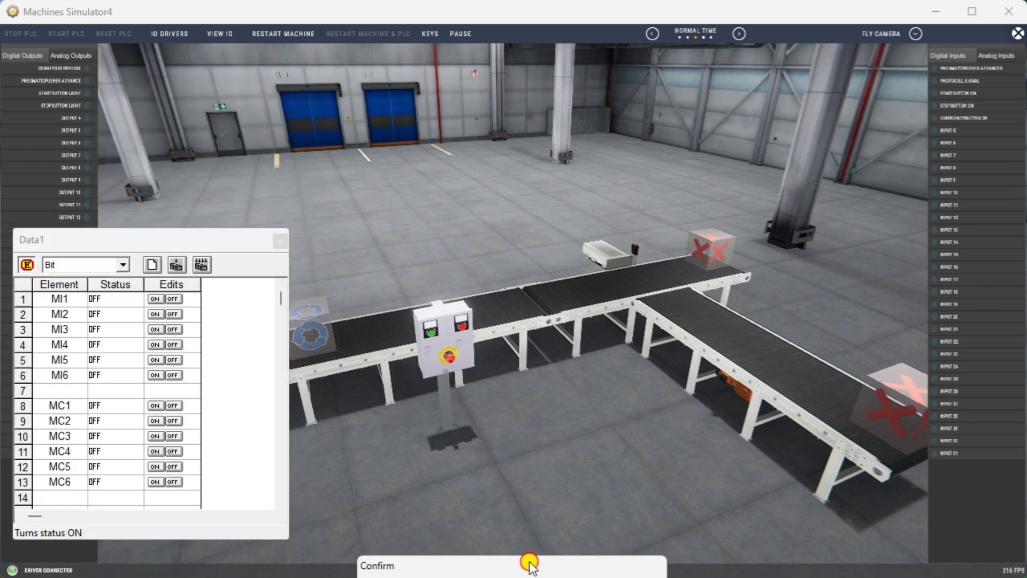
pyautogui.click(620, 398)
pyautogui.click(613, 492)
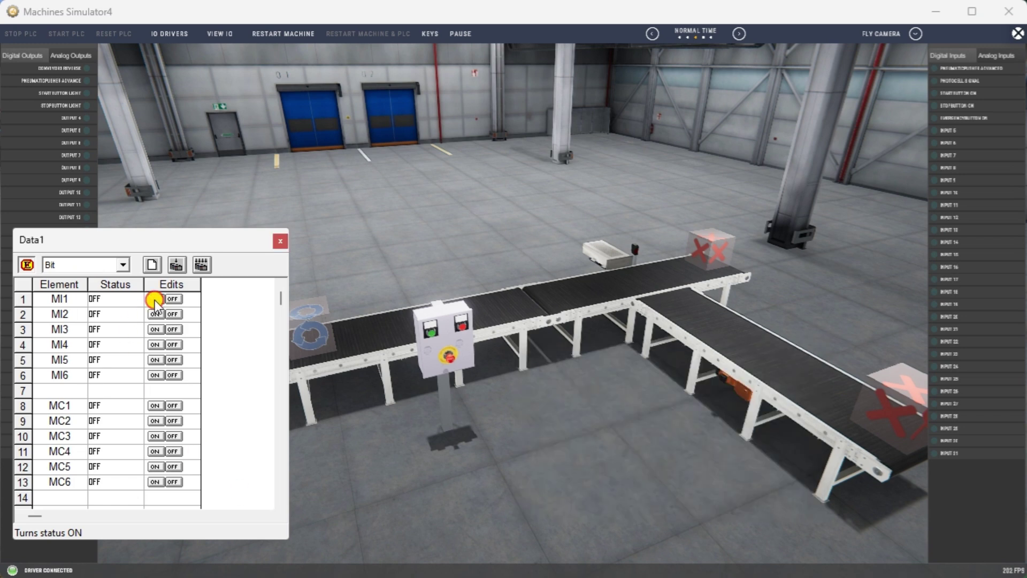
# Test the conveyor and pneumatic pusher outputs by switching MC1 on and off, then MC2 on and off
pyautogui.click(154, 405)
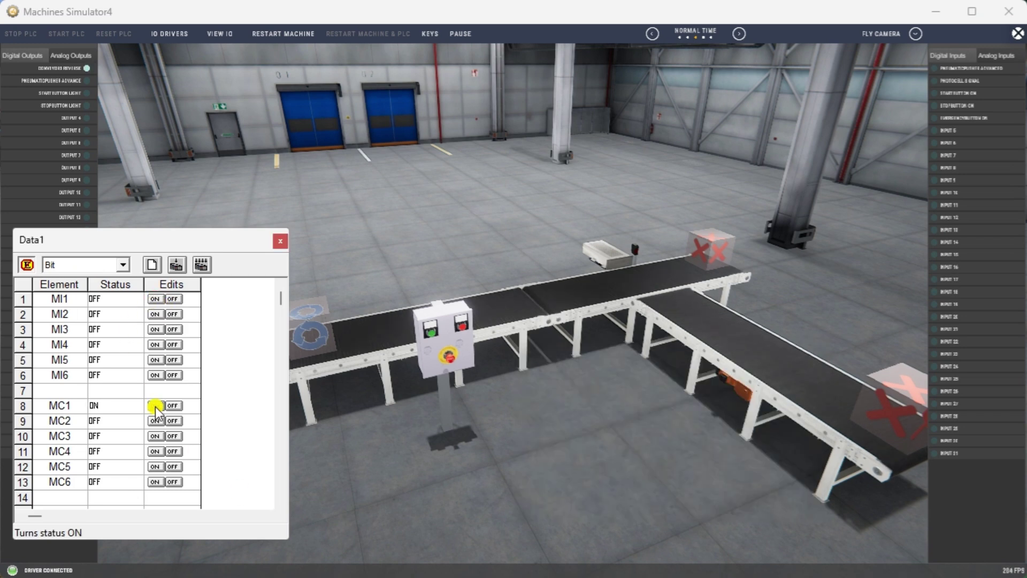
pyautogui.click(172, 405)
pyautogui.click(154, 421)
pyautogui.click(172, 421)
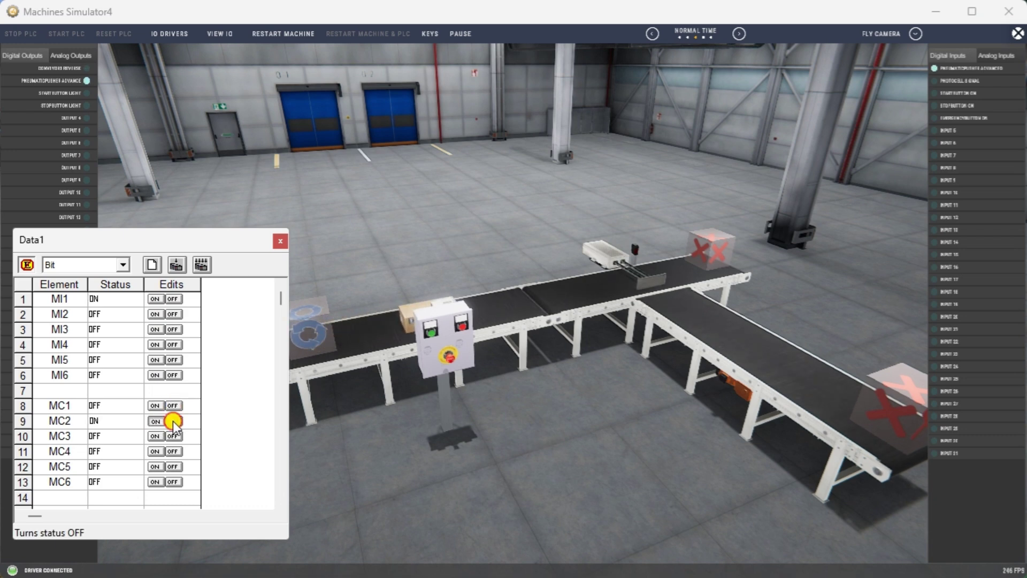
# Switch light outputs MC3 and MC4 on and off, and actuate the emergency stop on the control panel to test its input
pyautogui.click(155, 437)
pyautogui.click(172, 436)
pyautogui.click(155, 451)
pyautogui.click(172, 451)
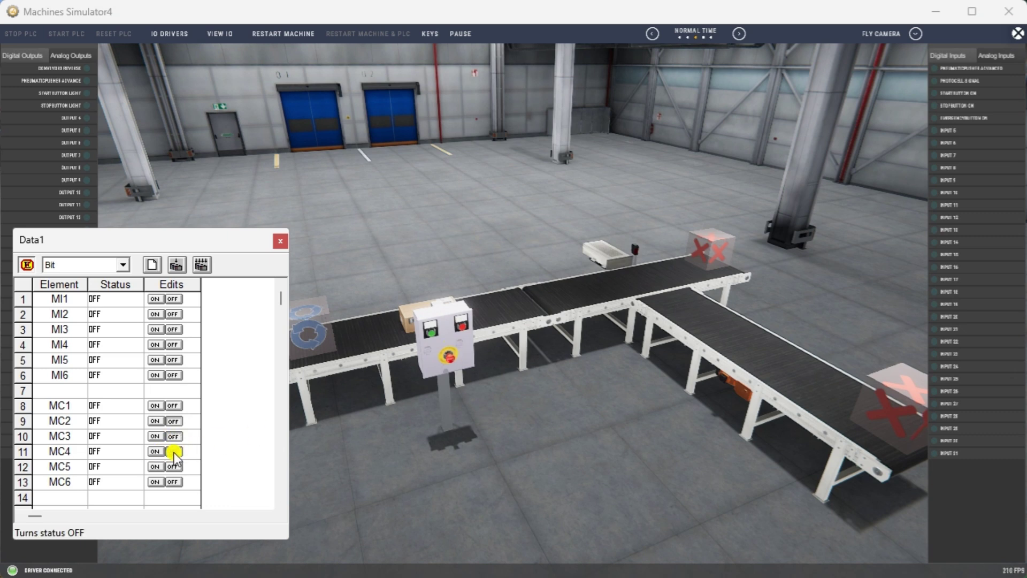
pyautogui.click(448, 356)
pyautogui.hotkey('alt', 'Tab')
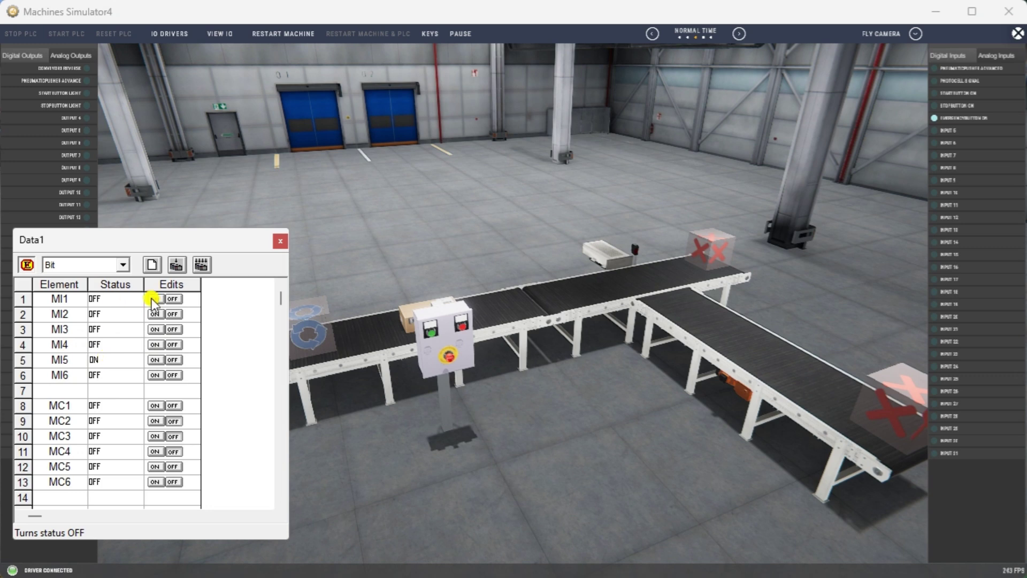
# Run the conveyor with MC1 until a box reaches the photocell, stop it, and cycle the pusher with MC2
pyautogui.click(155, 405)
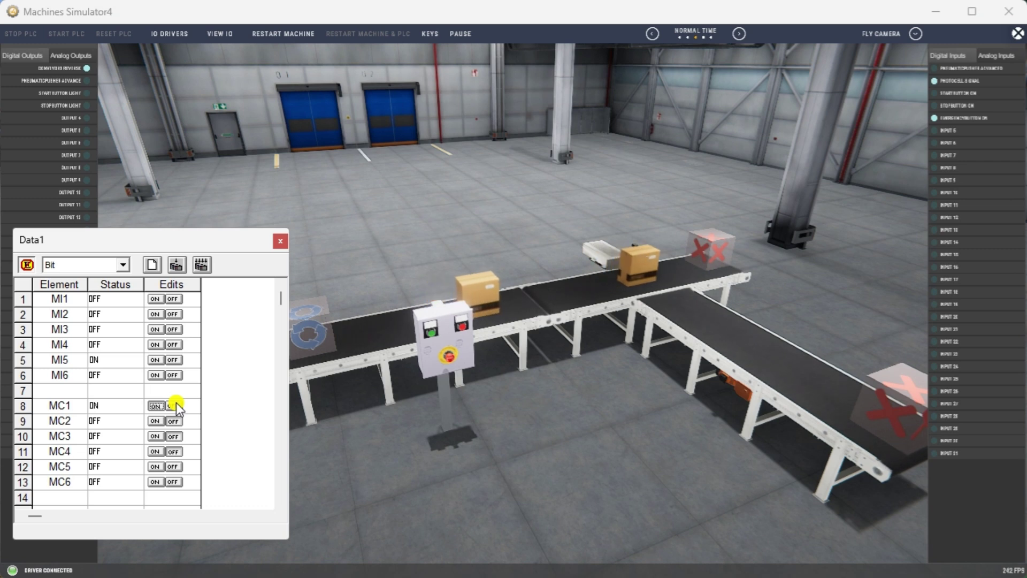
pyautogui.click(173, 405)
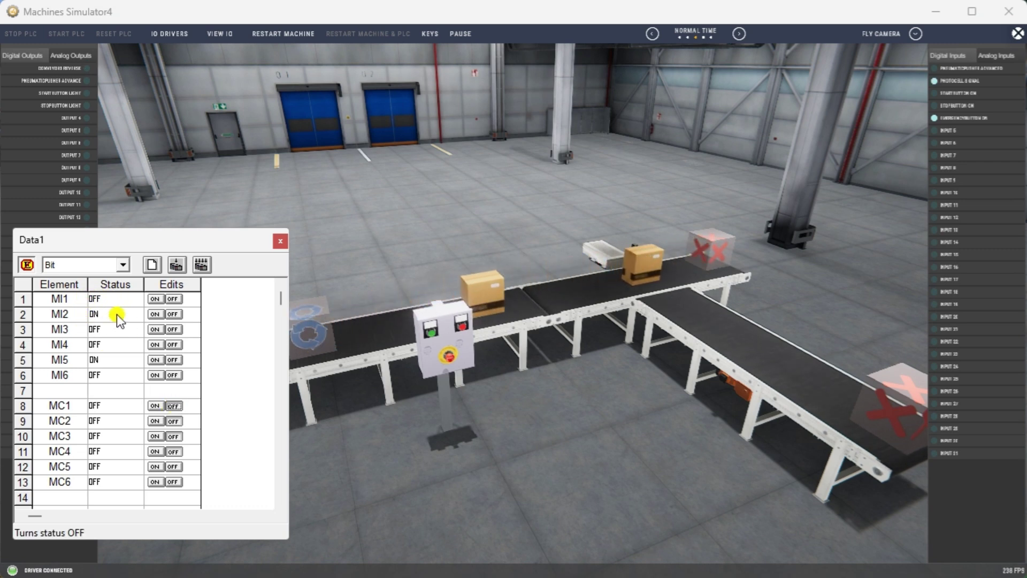
pyautogui.click(154, 421)
pyautogui.click(171, 421)
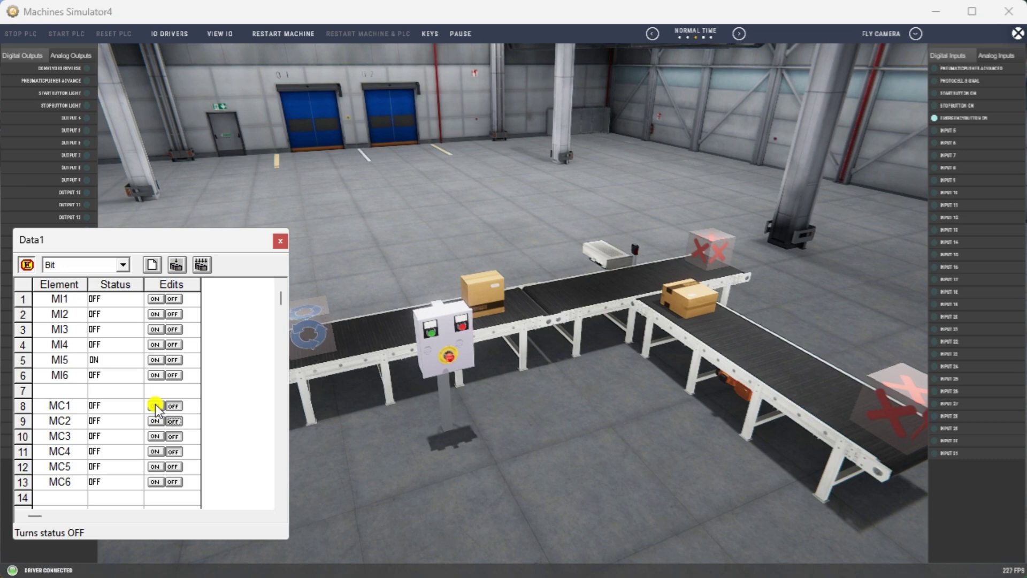
# Bring the next box to the photocell with MC1 and push it onto the side conveyor by cycling MC2
pyautogui.click(156, 405)
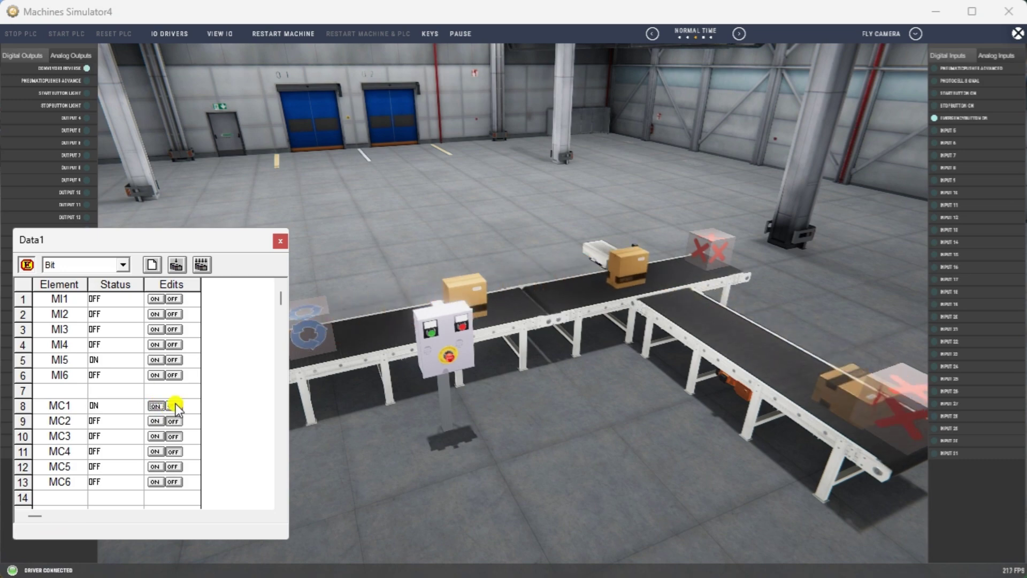
pyautogui.click(174, 405)
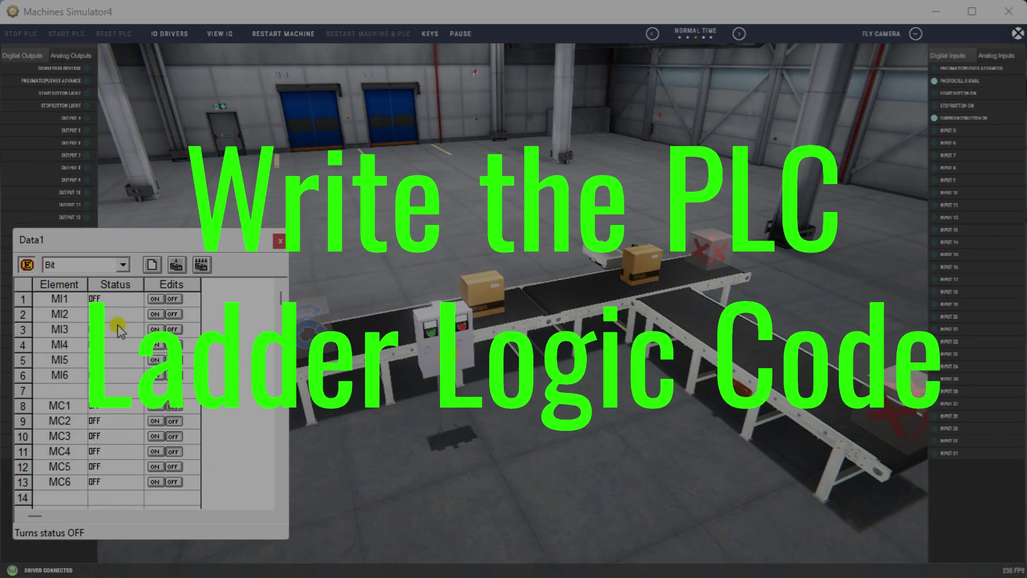
pyautogui.click(155, 422)
pyautogui.click(172, 420)
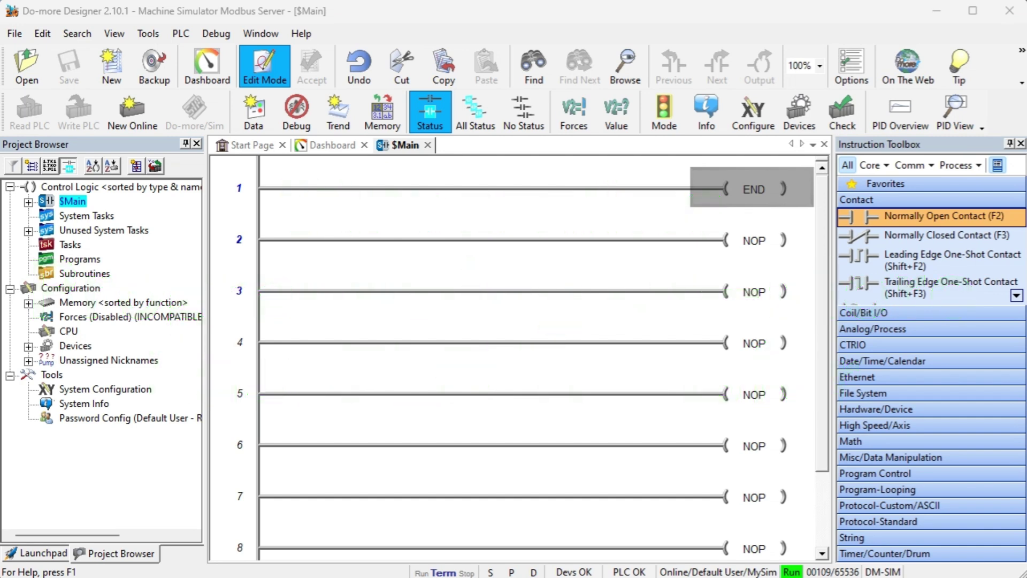
# Open the Documentation Editor in Do-more Designer and add a record for MC1 with the nickname Conveyor
pyautogui.click(148, 33)
pyautogui.click(172, 72)
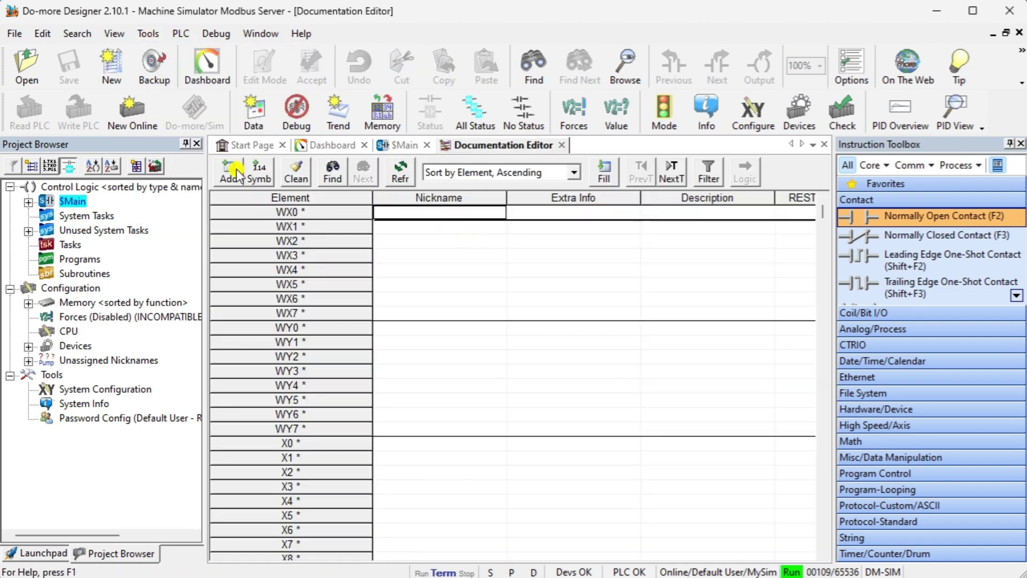
pyautogui.doubleClick(436, 226)
pyautogui.write('MC1')
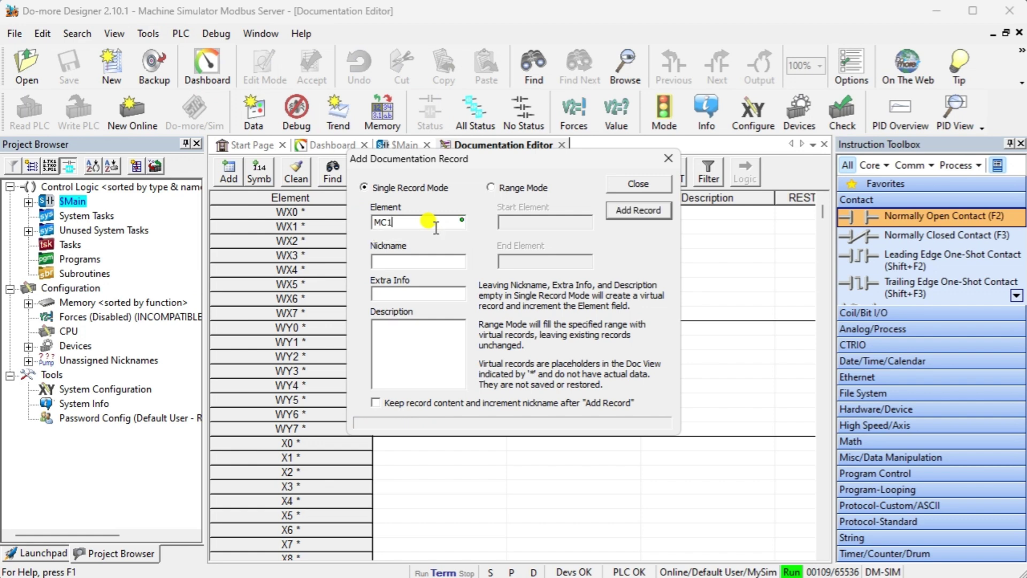
pyautogui.click(418, 260)
pyautogui.write('Conveyor')
pyautogui.press('Return')
# Add documentation records with nicknames Pneumatic_Pusher for MC2, Start_PB_Light for MC3 and Stop_PB_Light for MC4
pyautogui.write('Pn')
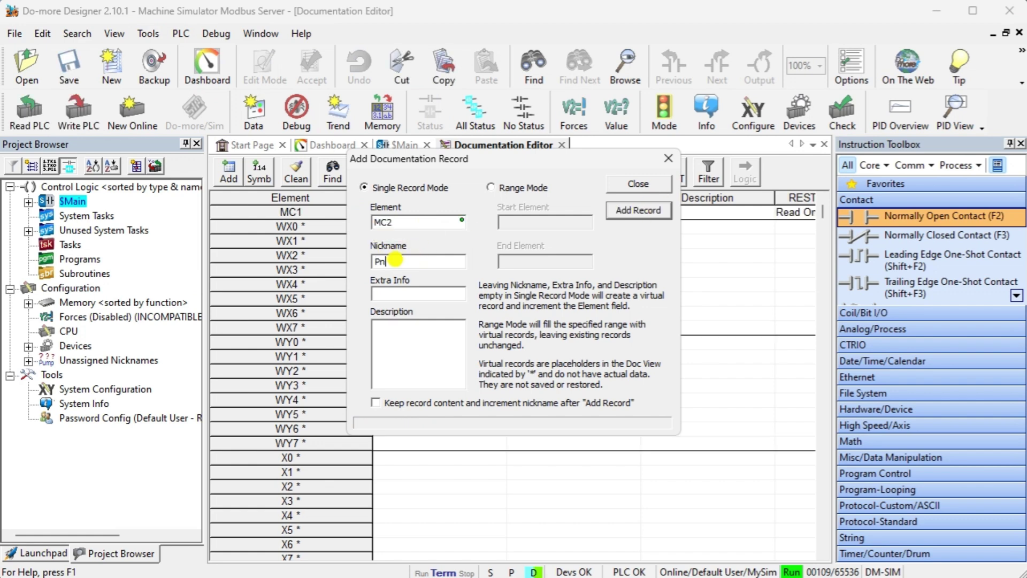
pyautogui.write('eumatic_Pushe')
pyautogui.press('Return')
pyautogui.write('Start_PB_Light')
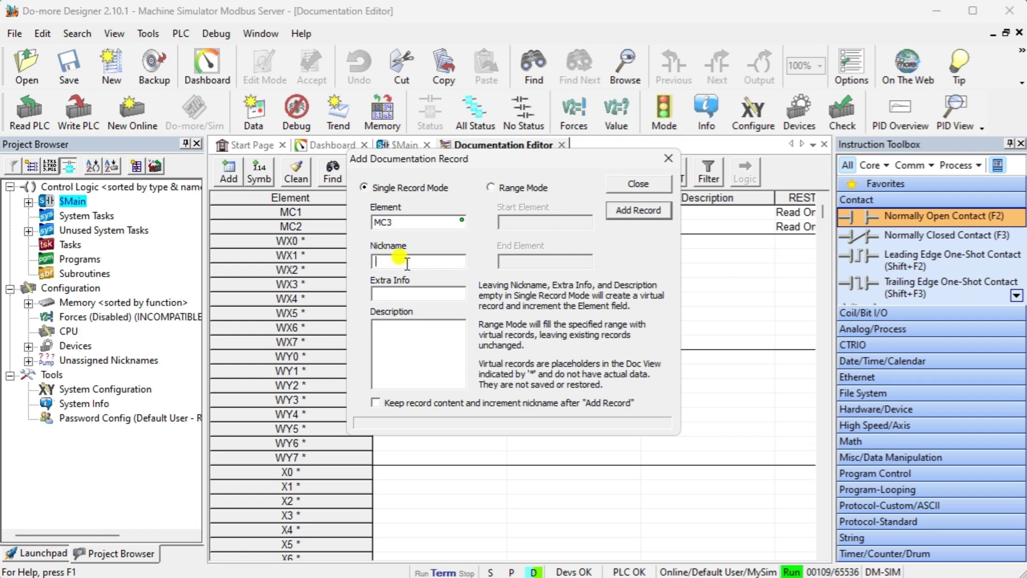
pyautogui.press('Return')
pyautogui.write('Stop_PB_Light')
pyautogui.press('Return')
# Add documentation records with nicknames Pneumatic_Cyl_Ex for MI1 and Photocell for MI2
pyautogui.doubleClick(375, 222)
pyautogui.write('MI1')
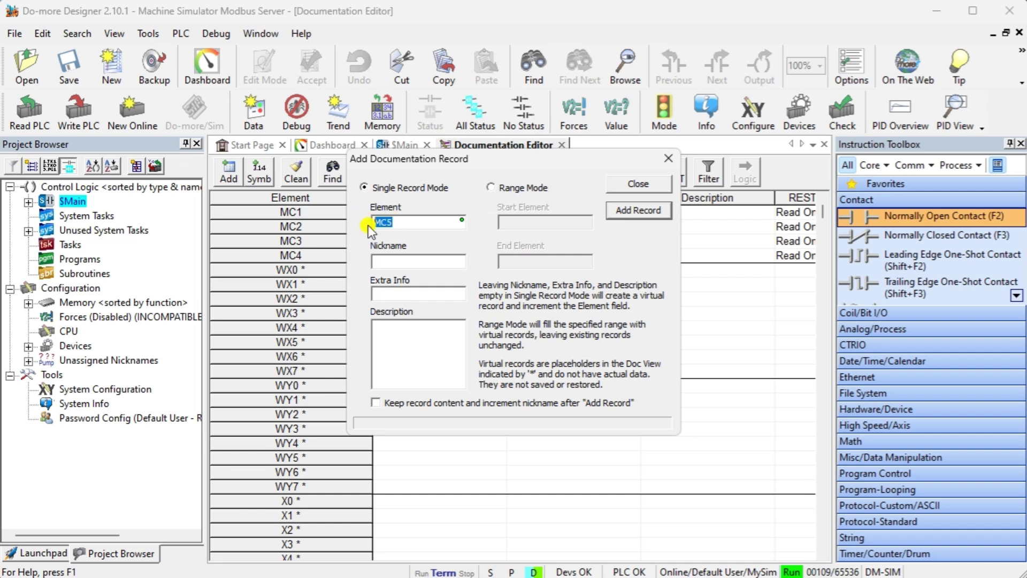
pyautogui.click(389, 261)
pyautogui.write('Pneumatic')
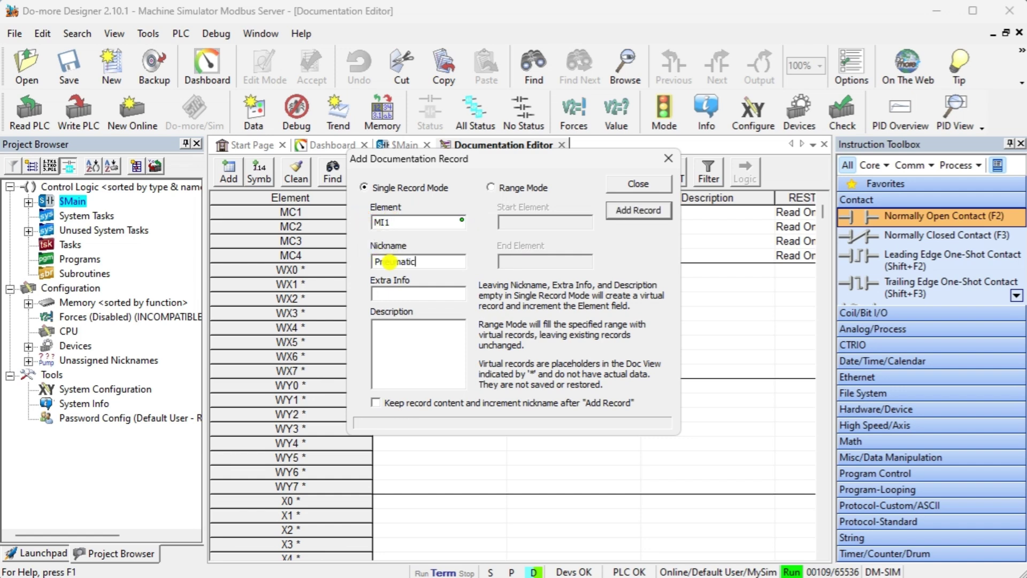
pyautogui.write('_Cyl_Ext')
pyautogui.press('Return')
pyautogui.write('Photocell')
pyautogui.press('Return')
# Add records with nicknames Start_PB for MI3, Stop_PB for MI4 and Emergency_Stop for MI5, and save the project
pyautogui.write('Start_PB')
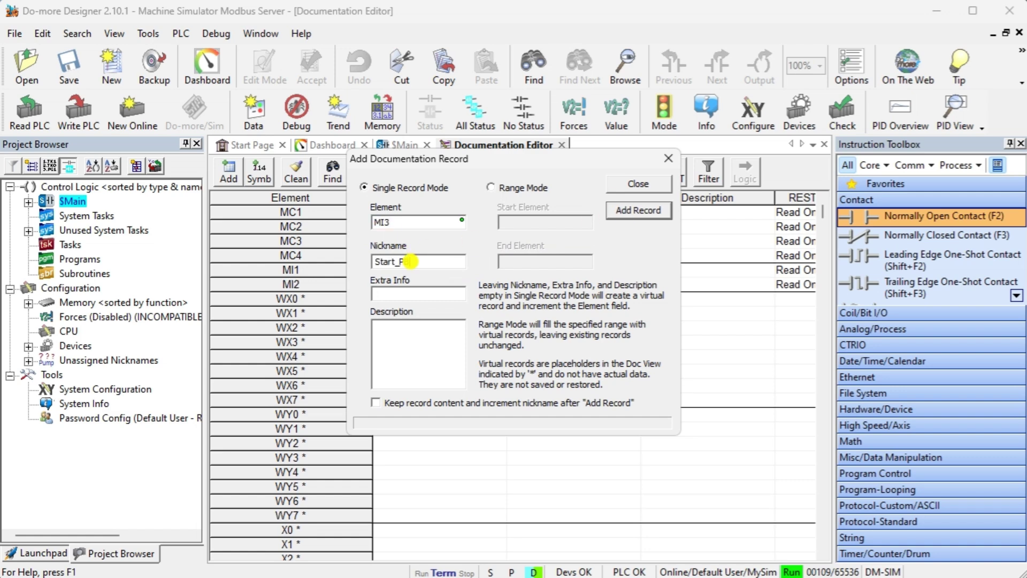
pyautogui.press('Return')
pyautogui.write('Stop_PB')
pyautogui.click(615, 209)
pyautogui.click(400, 262)
pyautogui.write('E')
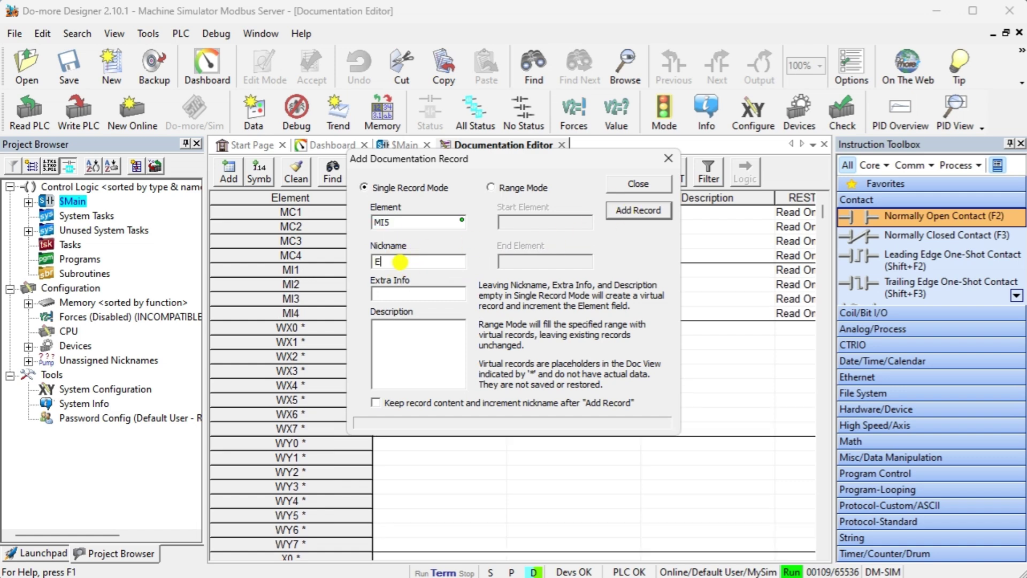
pyautogui.write('mergency_Stop')
pyautogui.click(631, 210)
pyautogui.click(624, 184)
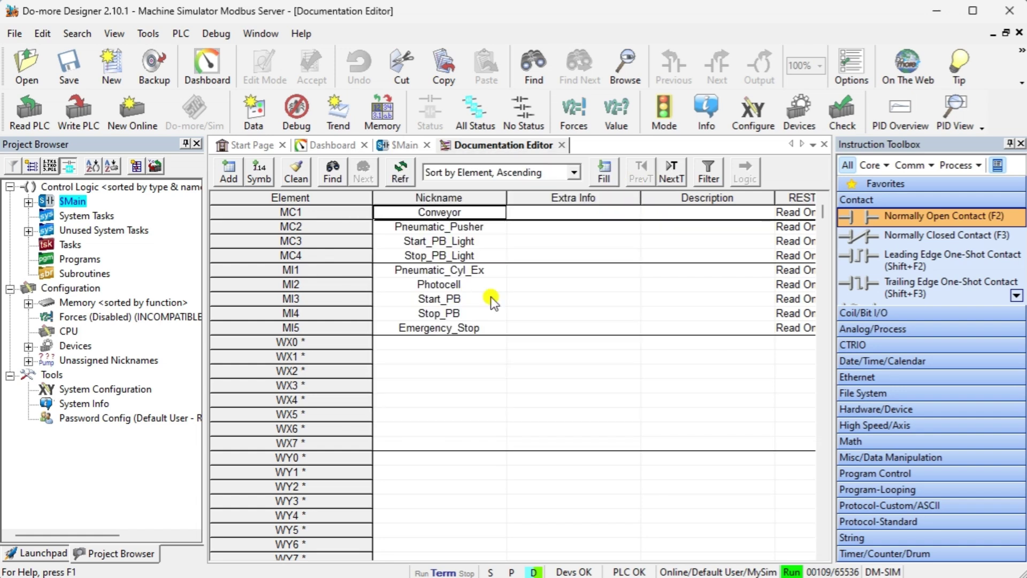
pyautogui.click(69, 64)
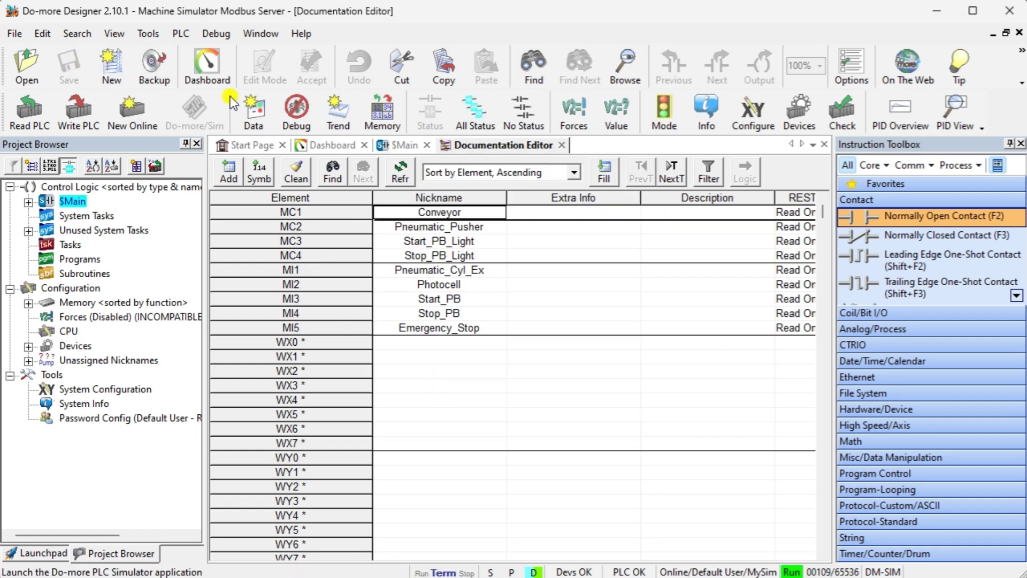
# In the $Main ladder, place a normally open contact for MI3 (Start_PB) at the start of rung 1
pyautogui.click(404, 145)
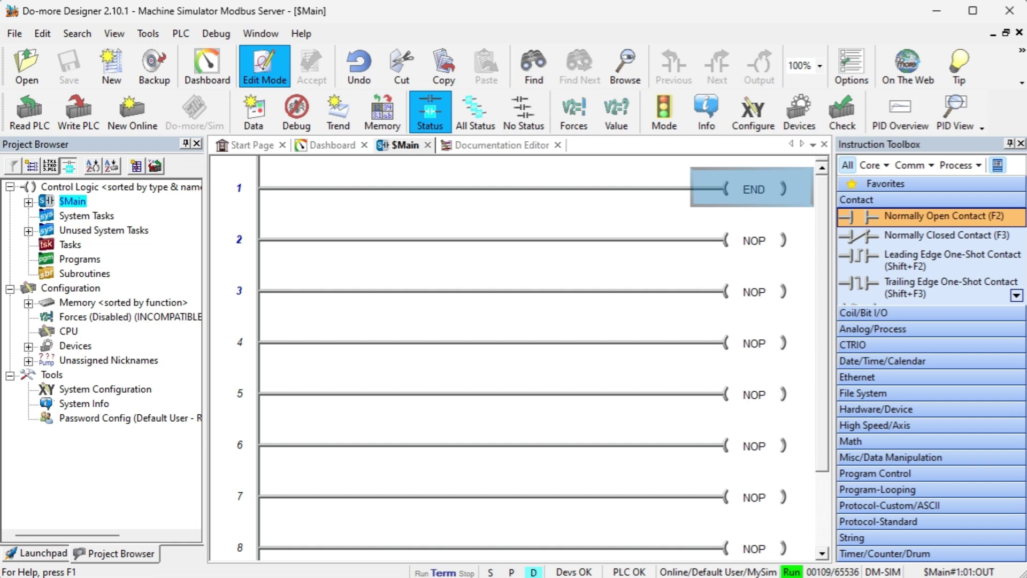
pyautogui.click(297, 199)
pyautogui.press('F2')
pyautogui.write('MI1')
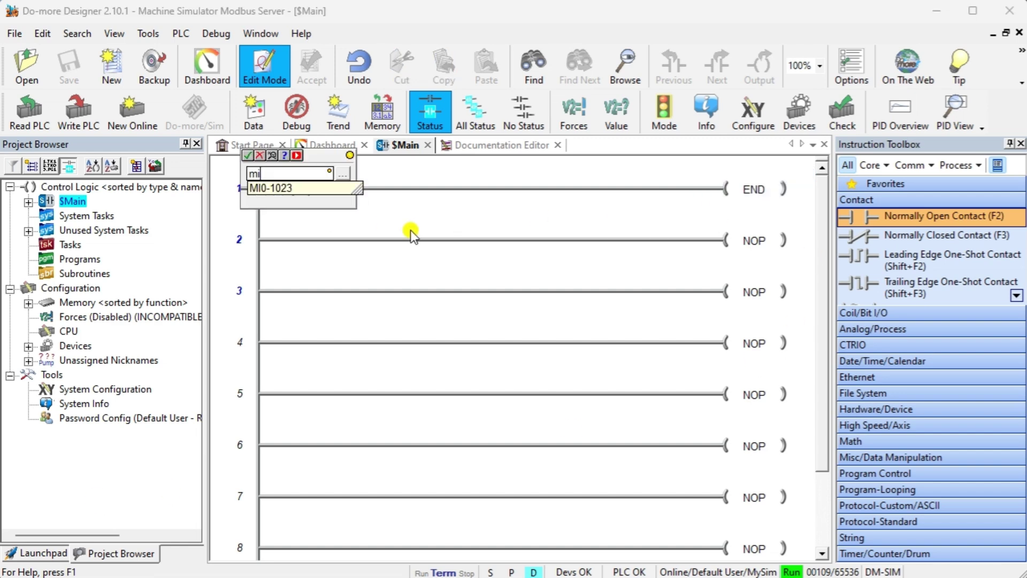
pyautogui.press('Return')
pyautogui.click(308, 229)
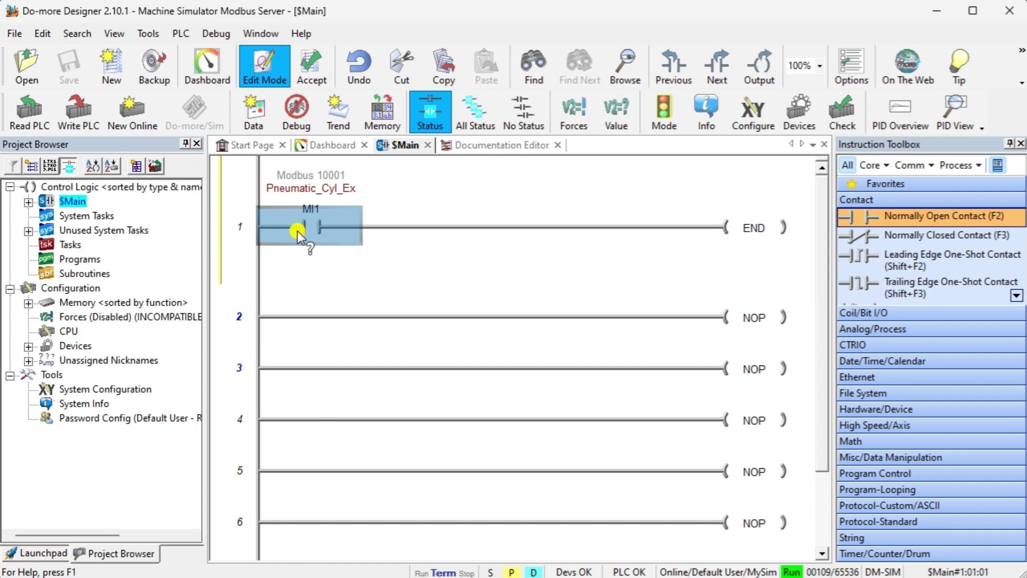
pyautogui.press('Return')
pyautogui.press('BackSpace')
pyautogui.write('3')
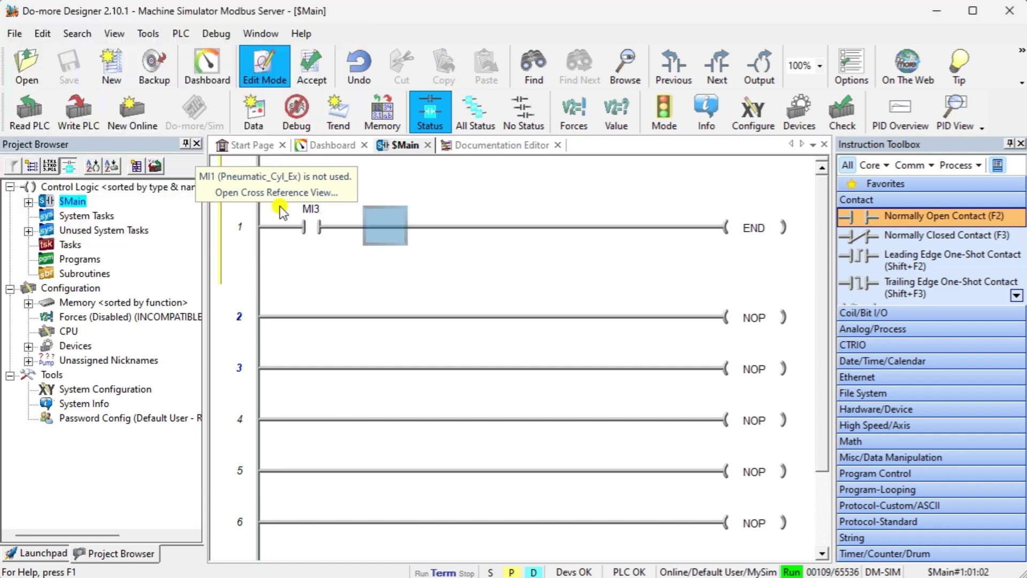
pyautogui.press('Return')
# Add normally closed contacts for MI4 (Stop_PB) and MI5 (Emergency_Stop) in series on rung 1
pyautogui.press('F3')
pyautogui.write('MI4')
pyautogui.press('Return')
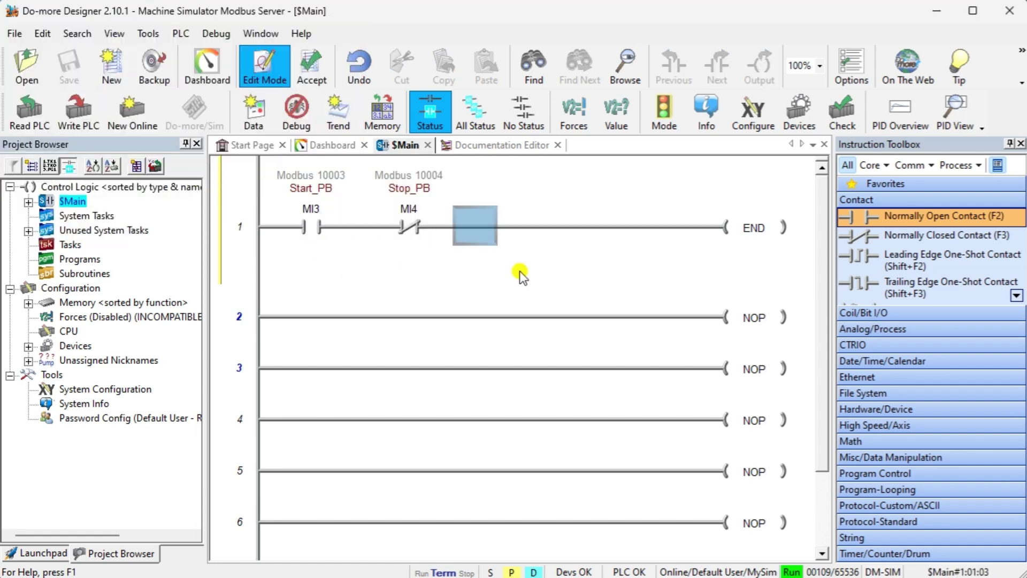
pyautogui.press('F3')
pyautogui.write('MI5')
pyautogui.press('Return')
# Replace the output of rung 1 with a SET coil for MC1 (Conveyor)
pyautogui.click(711, 210)
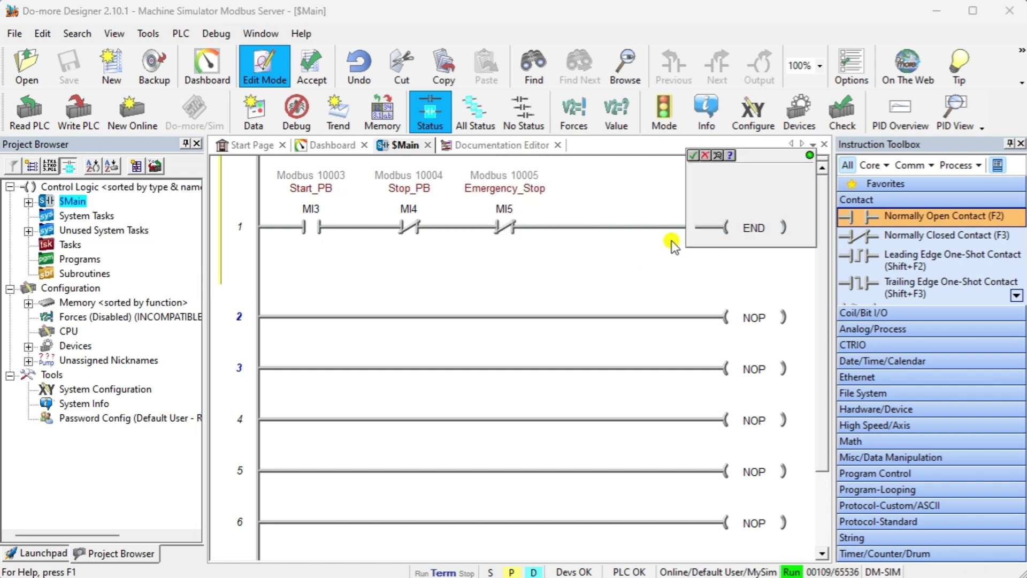
pyautogui.write('SET')
pyautogui.press('Return')
pyautogui.write('c')
pyautogui.press('Return')
pyautogui.press('Return')
pyautogui.press('Return')
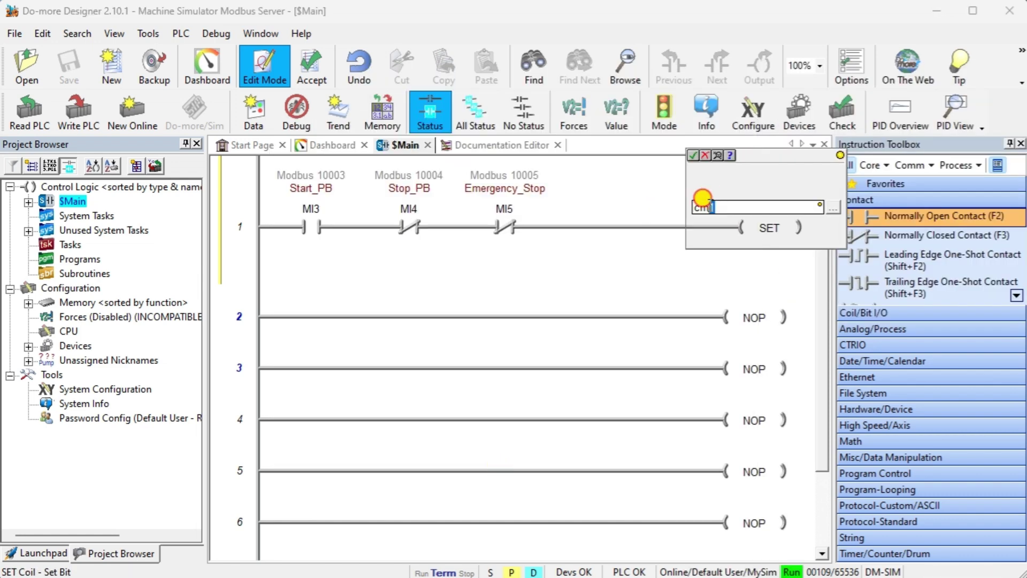
pyautogui.write('MC1')
pyautogui.press('Return')
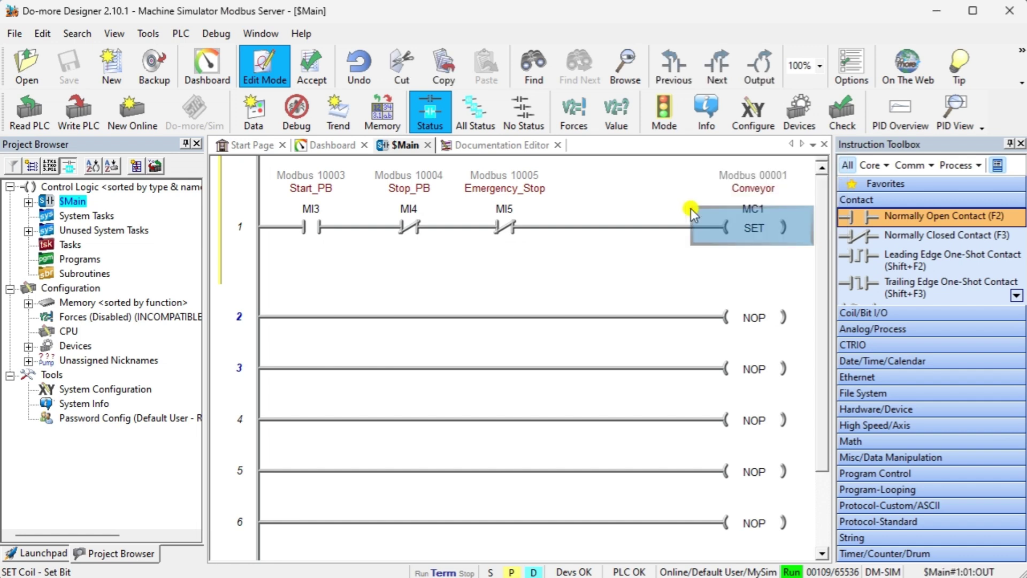
# Place normally open contact MI4 (Stop_PB) on rung 2 with normally open contact MI5 (Emergency_Stop) in parallel below it
pyautogui.click(303, 309)
pyautogui.write('mi4')
pyautogui.press('Return')
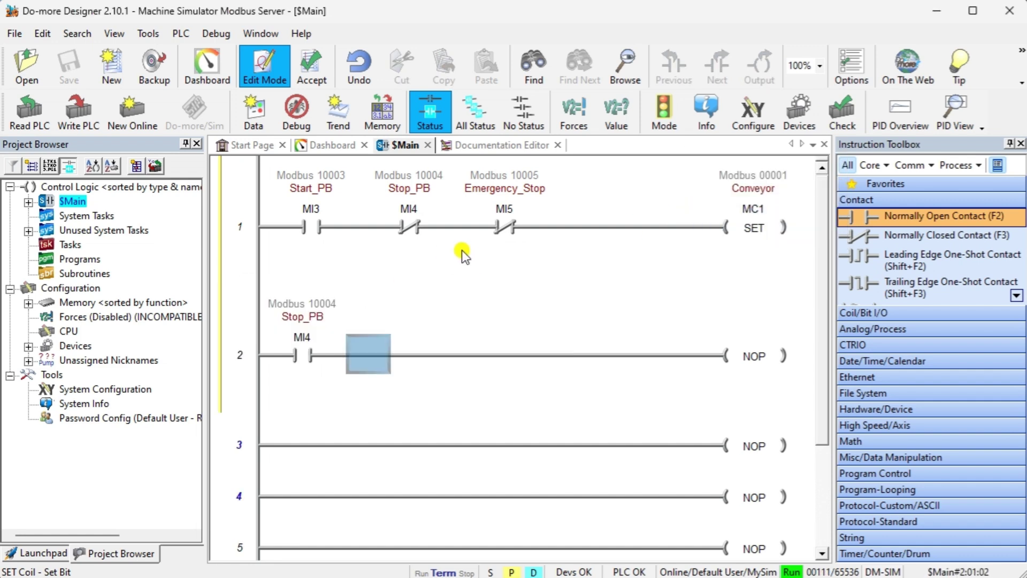
pyautogui.press('Down')
pyautogui.press('Left')
pyautogui.write('mi5')
pyautogui.press('Return')
# Replace the output of rung 2 with an RST coil for MC1 (Conveyor)
pyautogui.click(737, 356)
pyautogui.write('rst')
pyautogui.press('Return')
pyautogui.write('mc1')
pyautogui.press('Return')
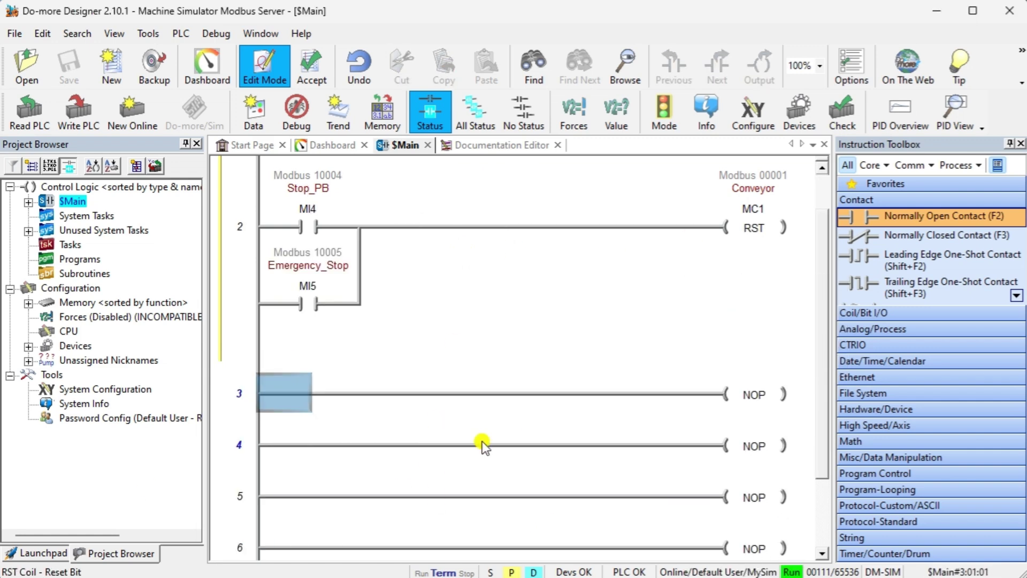
# Build rung 3 with a normally open contact for MC1 (Conveyor) driving an OUT coil for MC4 (Stop_PB_Light)
pyautogui.write('mi1')
pyautogui.press('Return')
pyautogui.click(321, 431)
pyautogui.write('mc1')
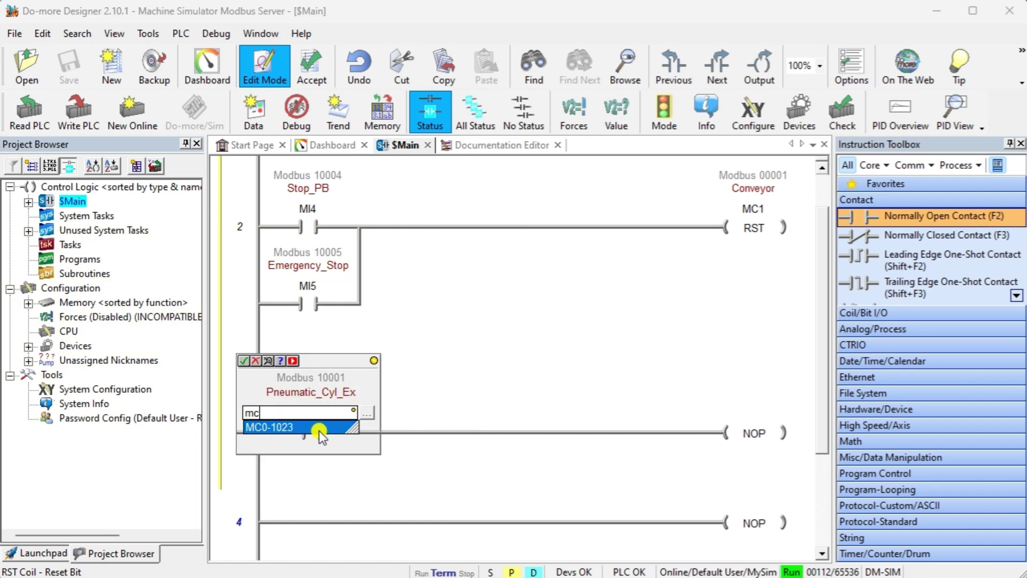
pyautogui.press('Return')
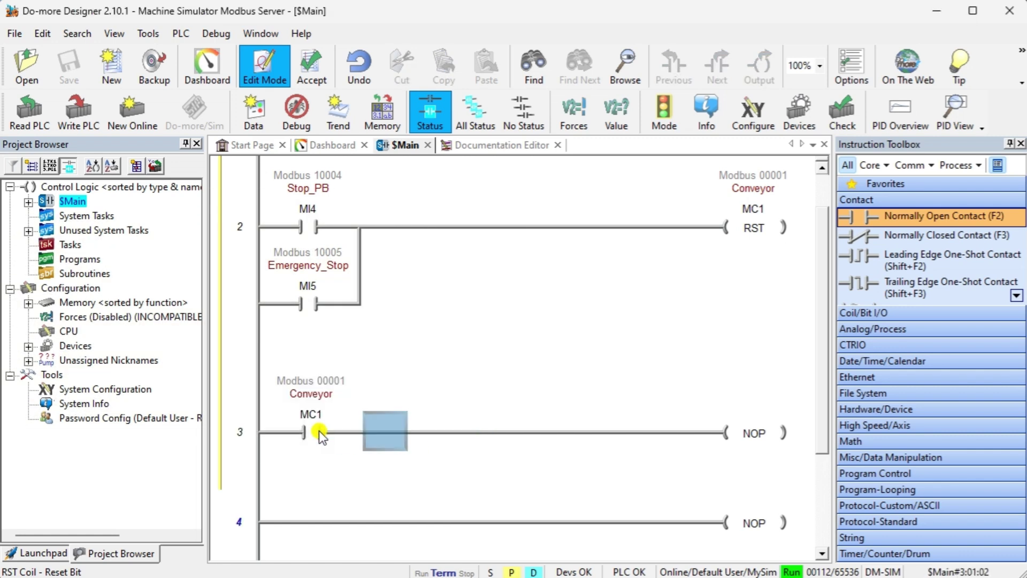
pyautogui.click(756, 432)
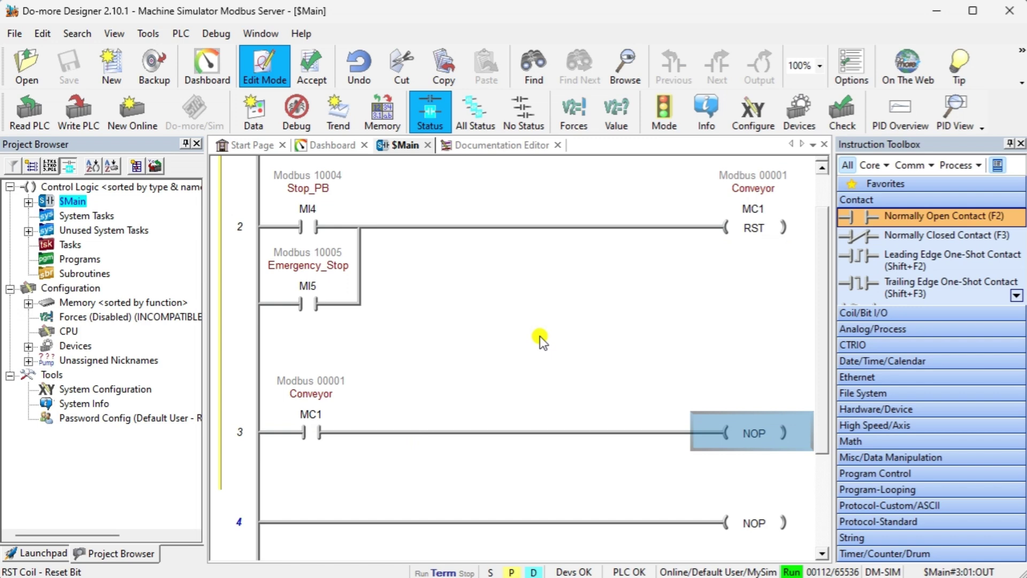
pyautogui.write('mc4')
pyautogui.press('Return')
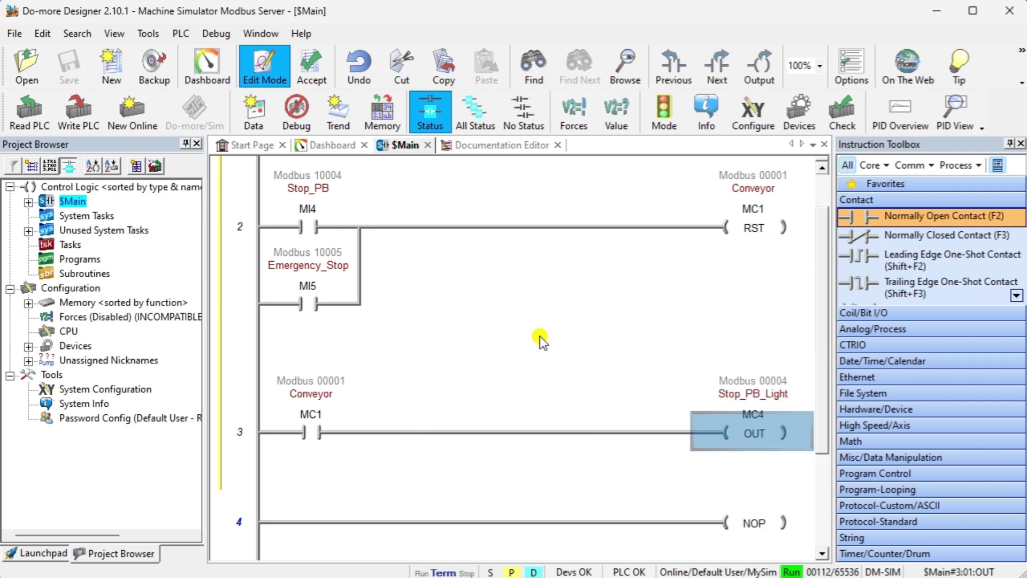
# Place normally closed contacts for MC1 (Conveyor) and MI5 (Emergency_Stop) in series on rung 4
pyautogui.click(289, 512)
pyautogui.scroll(-3, 382, 301)
pyautogui.press('F3')
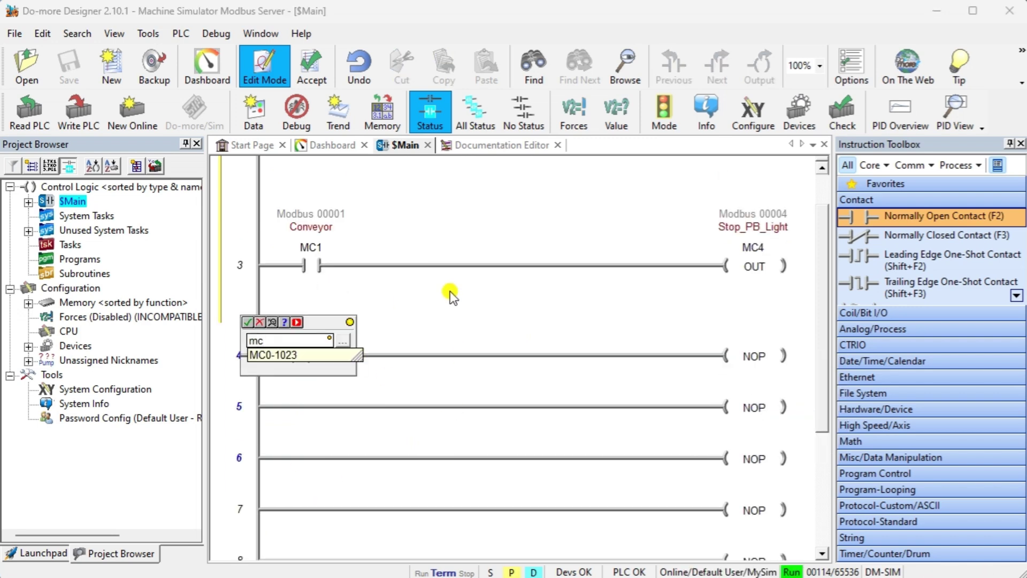
pyautogui.write('mc1')
pyautogui.press('Return')
pyautogui.press('F3')
pyautogui.write('mc5')
pyautogui.press('Return')
pyautogui.doubleClick(397, 387)
pyautogui.write('mi5')
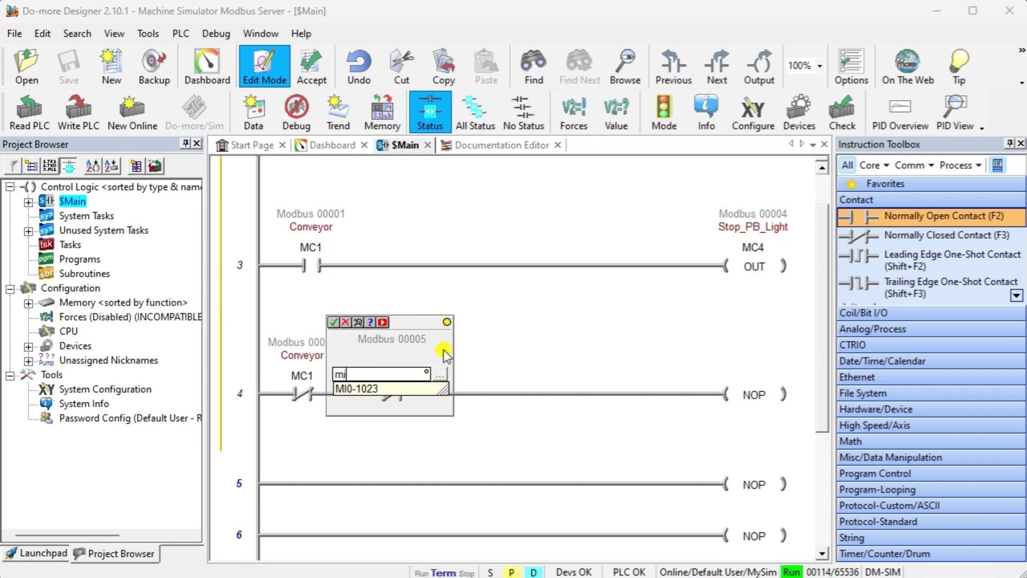
pyautogui.press('Return')
# Replace the output of rung 4 with an OUT coil for MC3 (Start_PB_Light)
pyautogui.press('End')
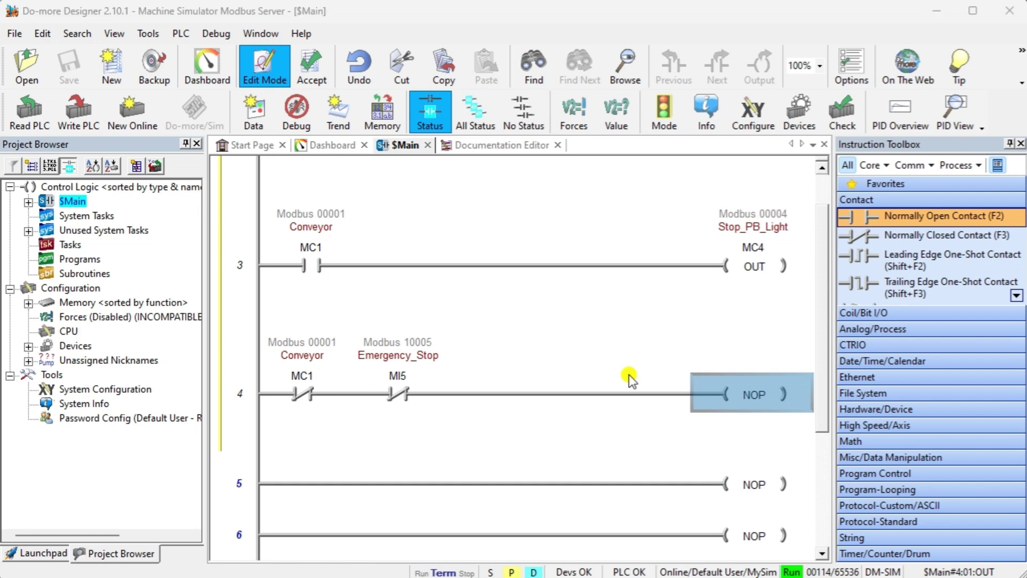
pyautogui.press('F7')
pyautogui.write('mc3')
pyautogui.press('Return')
# Place normally open contacts for MC1 (Conveyor) and MI2 (Photocell) in series on rung 5
pyautogui.click(294, 473)
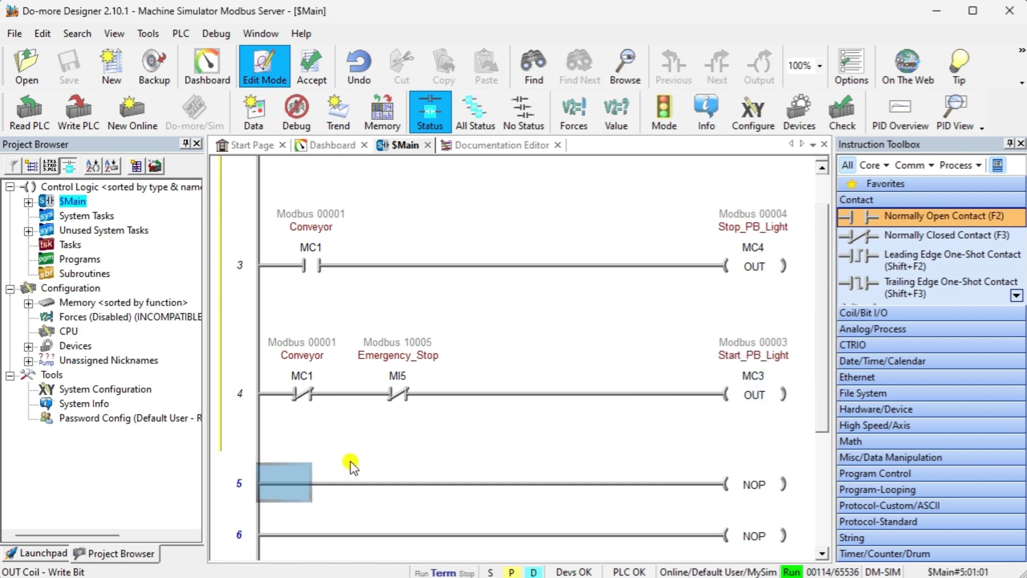
pyautogui.scroll(-1, 428, 428)
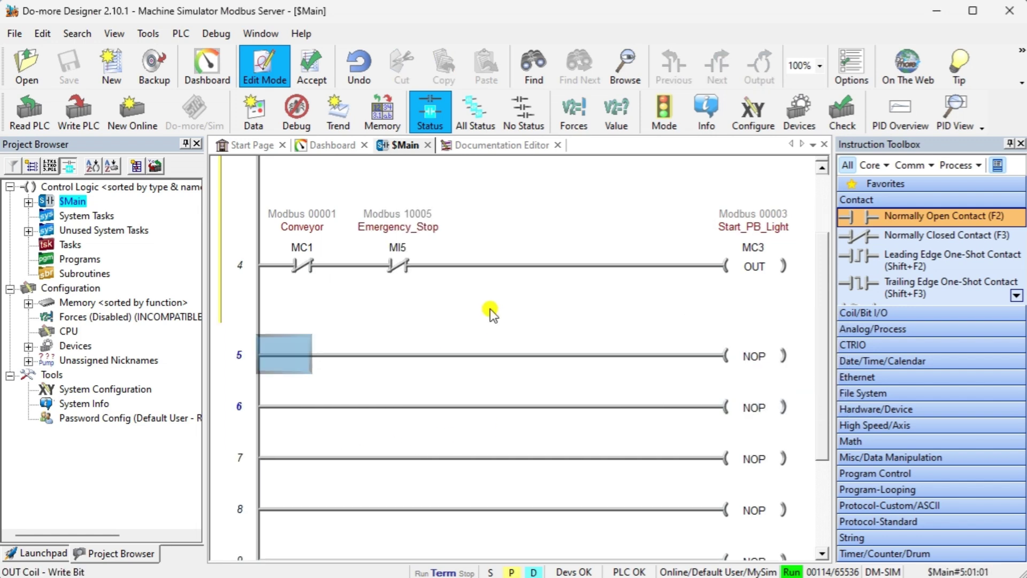
pyautogui.press('F2')
pyautogui.write('mc1')
pyautogui.press('Return')
pyautogui.press('F2')
pyautogui.write('mi2')
pyautogui.press('Return')
# Replace the output of rung 5 with a SET coil for MC2 (Pneumatic_Pusher)
pyautogui.click(694, 367)
pyautogui.press('F7')
pyautogui.write('s')
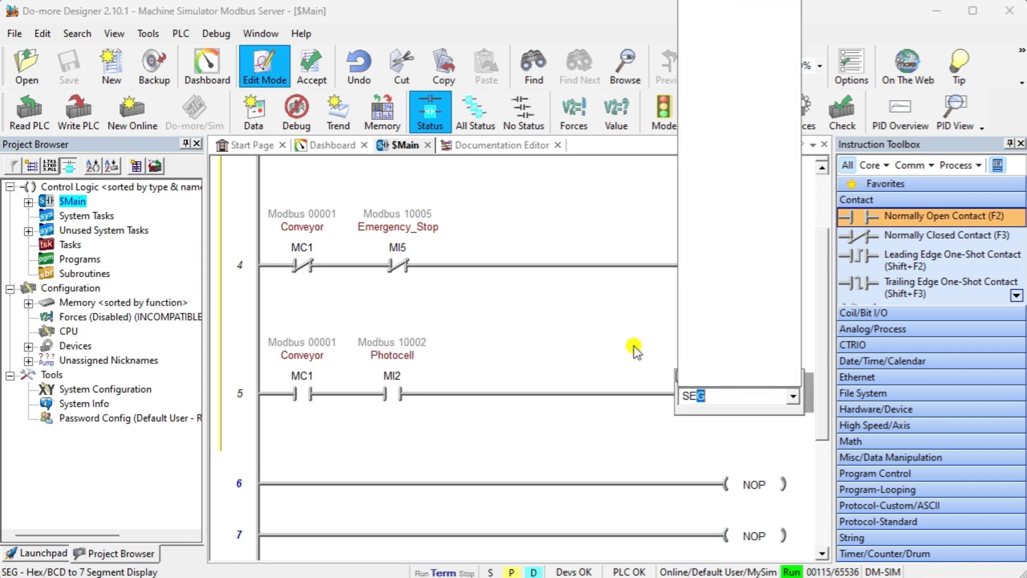
pyautogui.write('et')
pyautogui.press('Return')
pyautogui.write('mc2')
pyautogui.press('Return')
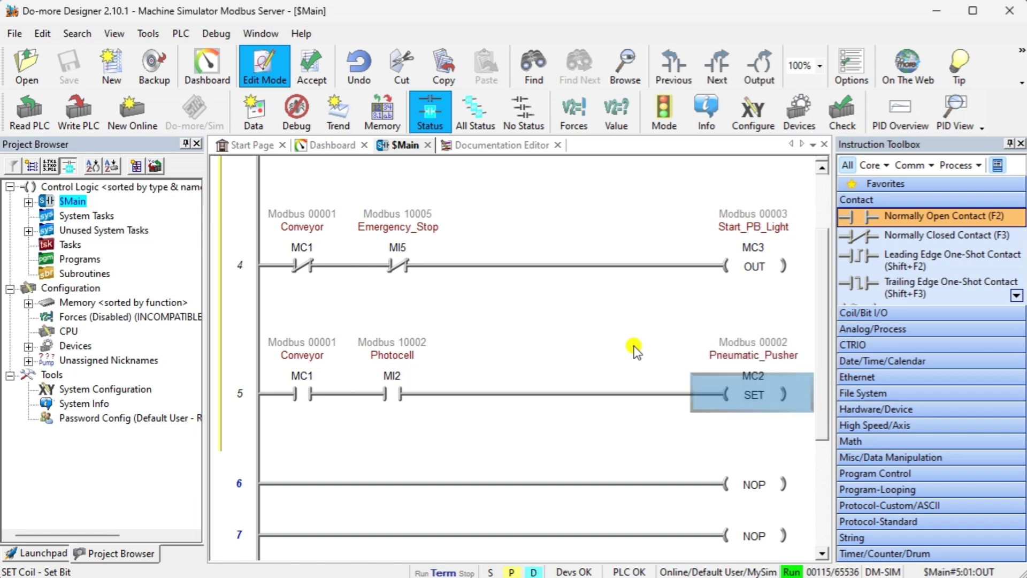
# Place normally open contacts for MC2 (Pneumatic_Pusher) and MI1 (Pneumatic_Cyl_Ex) in series on rung 6
pyautogui.press('Down')
pyautogui.press('Home')
pyautogui.write('mc2')
pyautogui.press('Return')
pyautogui.write('mi1')
pyautogui.press('Return')
# Replace the output of rung 6 with an RST coil for MC2 (Pneumatic_Pusher)
pyautogui.click(742, 518)
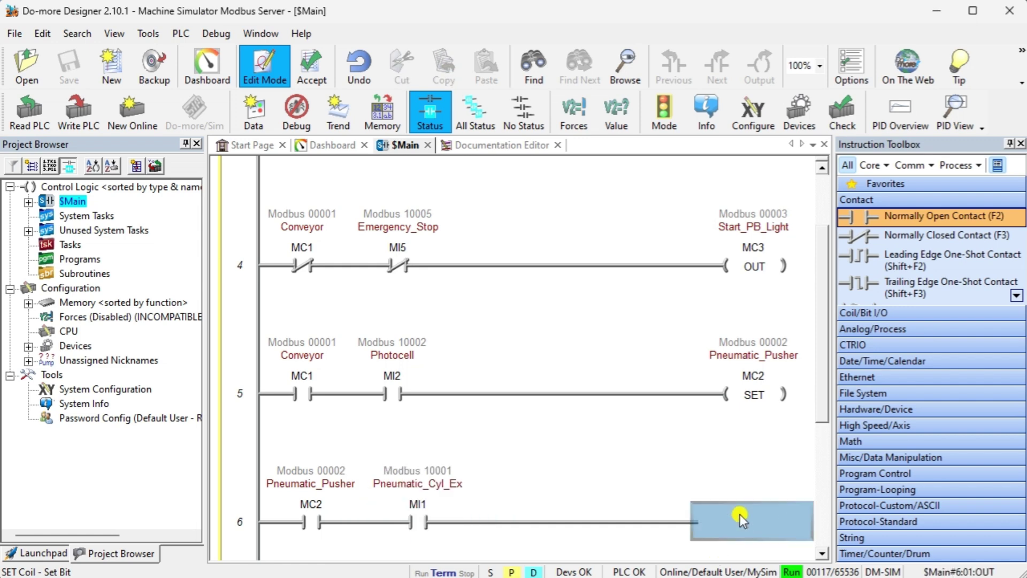
pyautogui.write('rst')
pyautogui.press('Return')
pyautogui.write('mc2')
pyautogui.press('Return')
# Put an END coil on rung 7, then accept the ladder program and save it to the PLC
pyautogui.press('Down')
pyautogui.write('end')
pyautogui.press('Return')
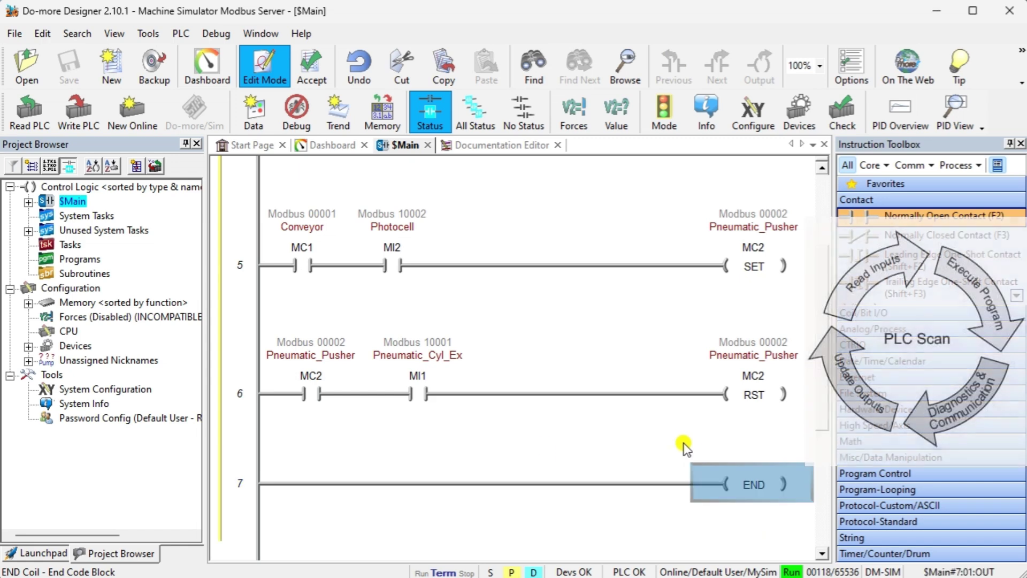
pyautogui.click(312, 64)
pyautogui.click(432, 543)
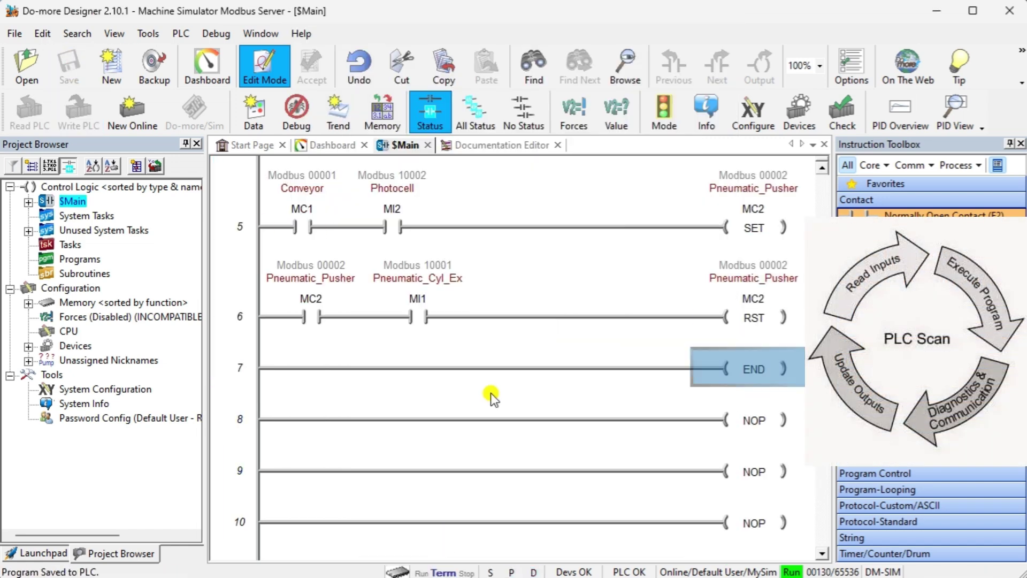
# Switch to Machines Simulator and move the Do-more Simulator window out of the way of the transfer line
pyautogui.hotkey('alt', 'Tab')
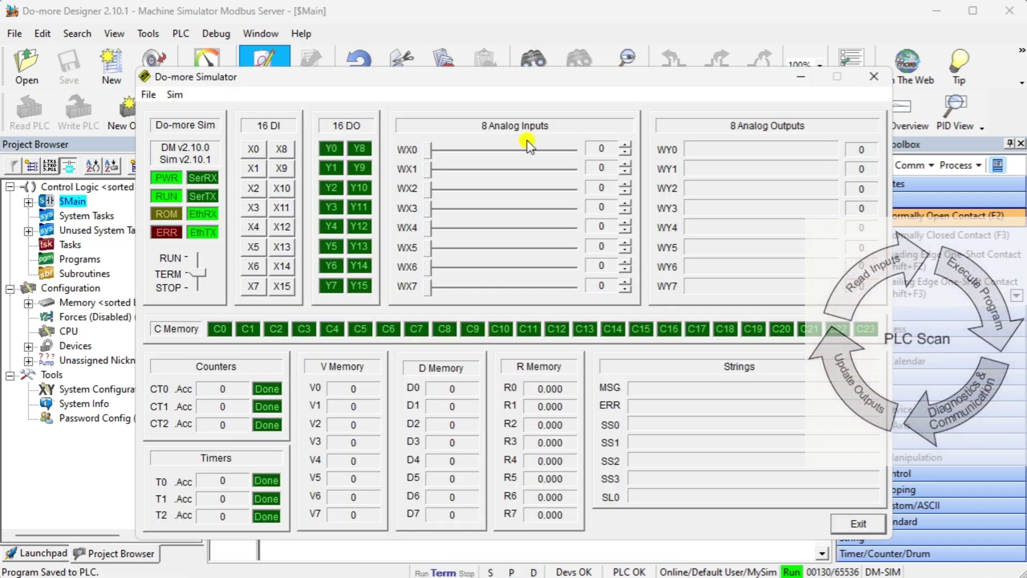
pyautogui.click(479, 34)
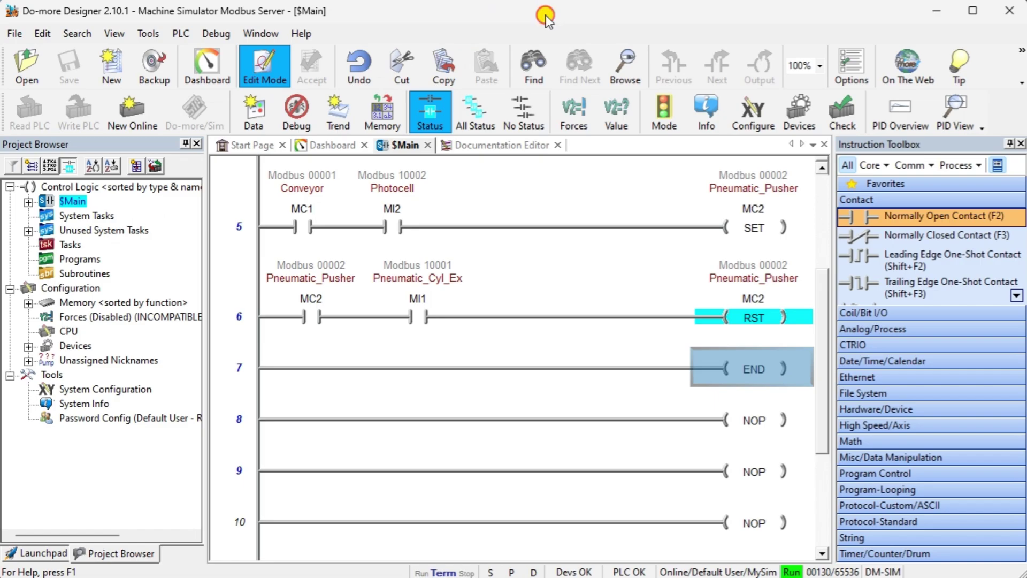
pyautogui.hotkey('alt', 'Tab')
pyautogui.moveTo(455, 81); pyautogui.dragTo(819, 563)
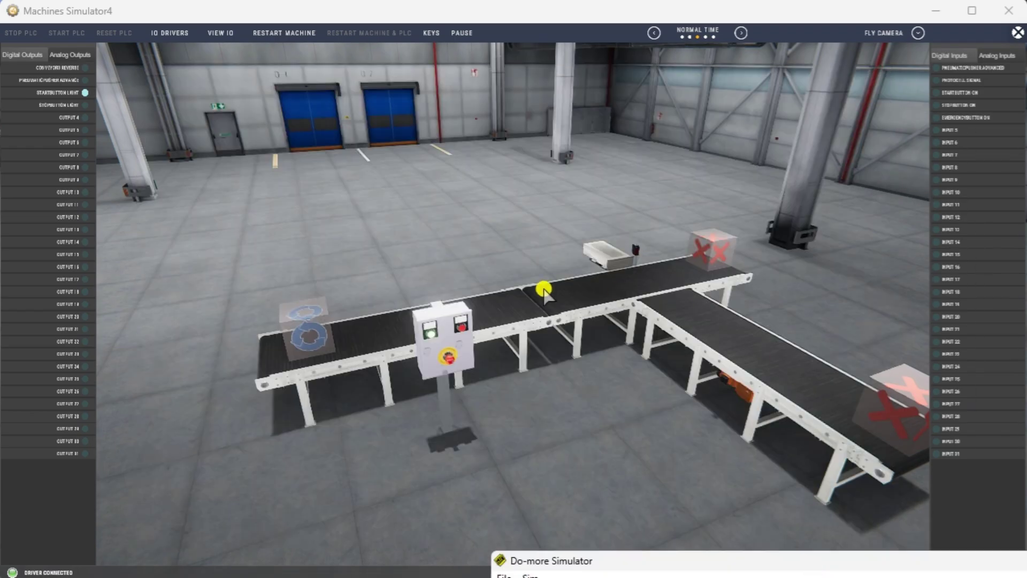
# Start the transfer line with the control box's green start button and change the view to Drone Camera
pyautogui.click(432, 337)
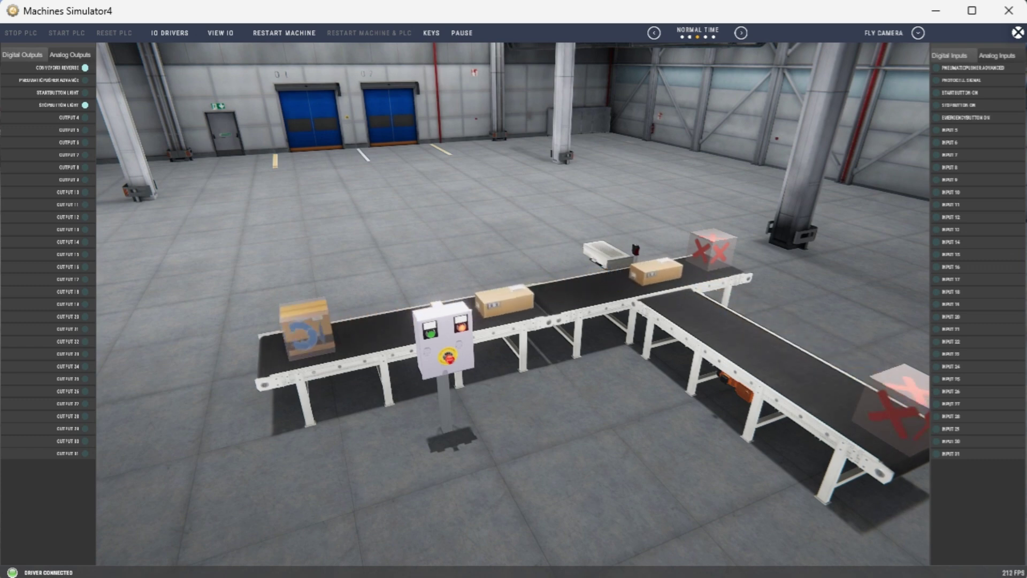
pyautogui.click(919, 32)
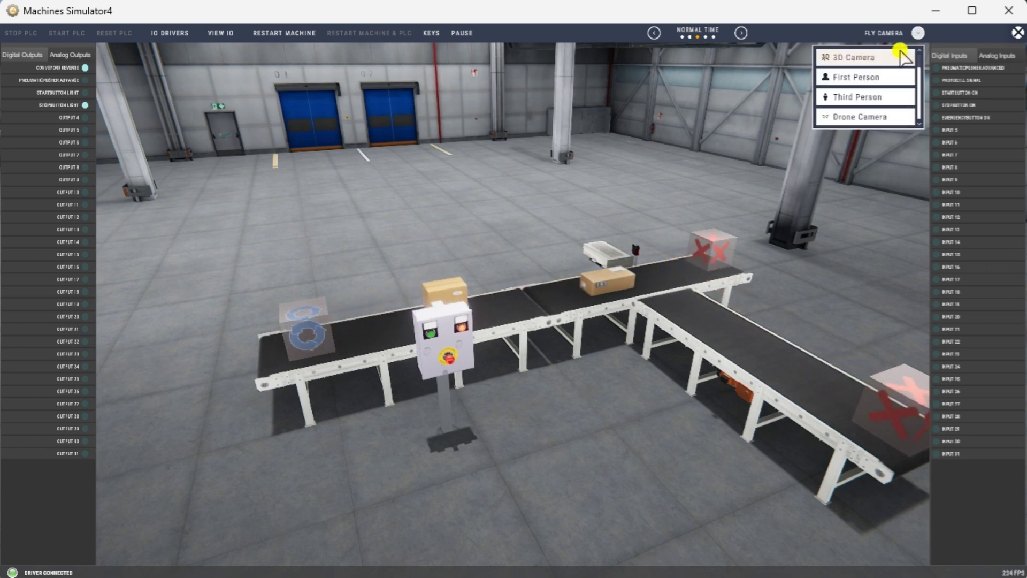
pyautogui.click(886, 117)
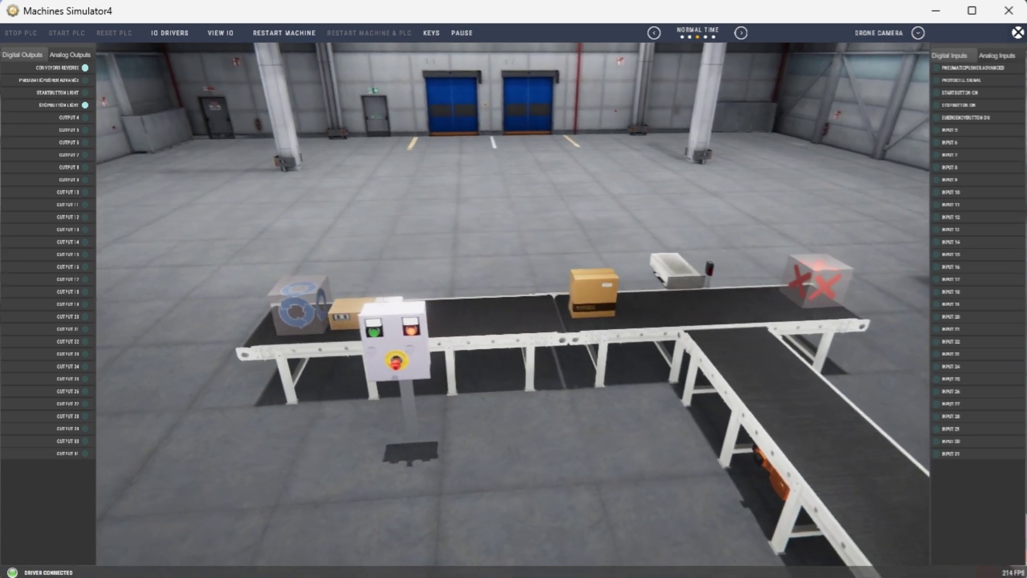